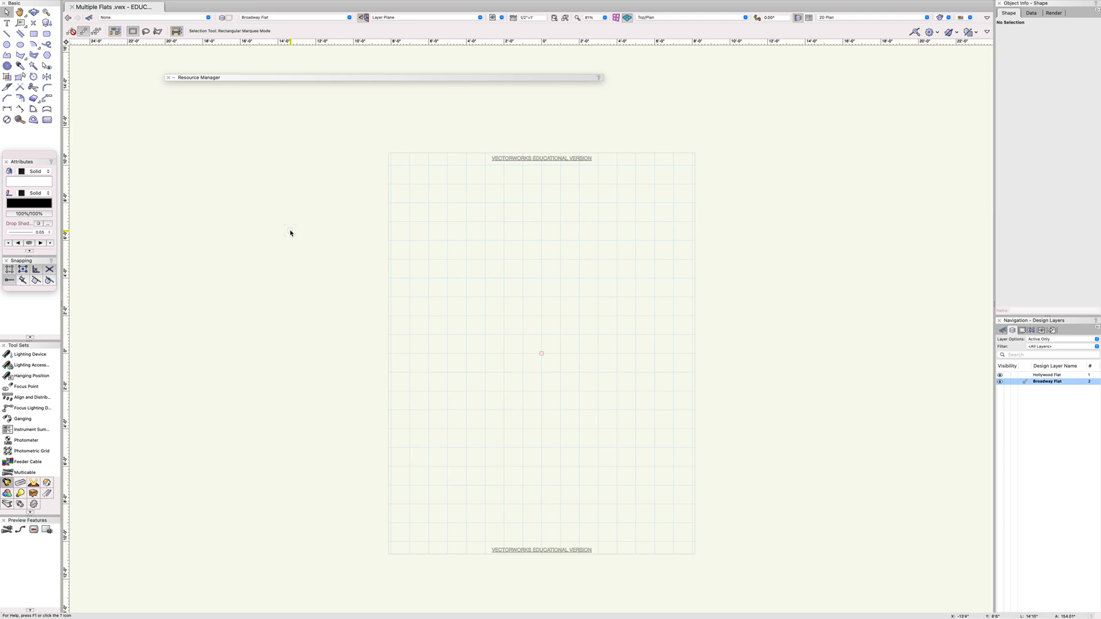
Draw a rectangle 4' wide by 8' high for the flat's panel on the Broadway Flat layer.
click(34, 33)
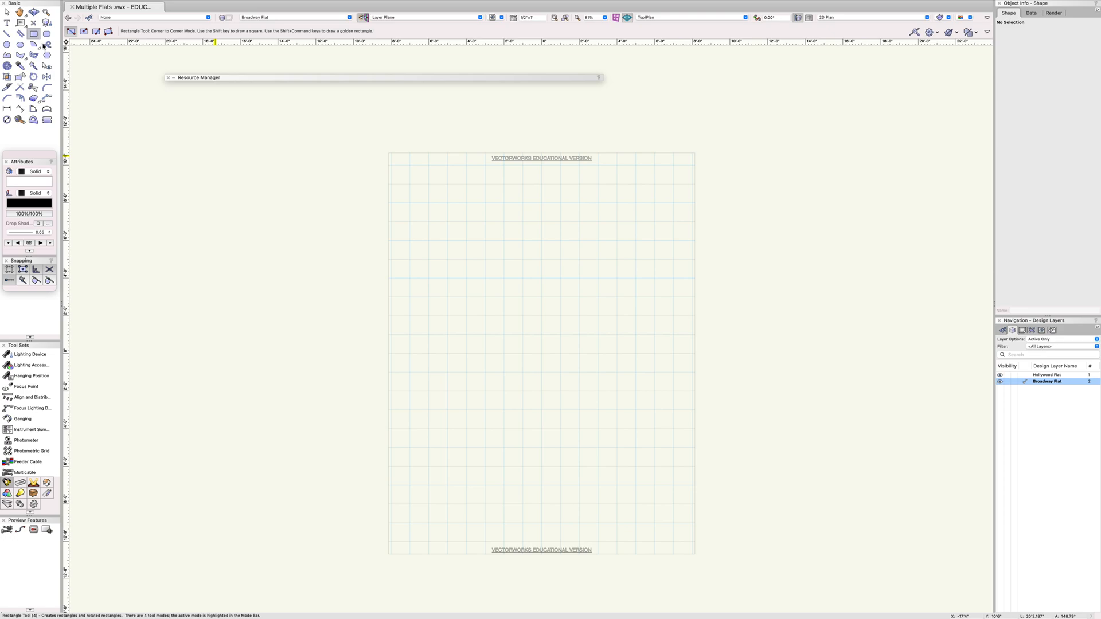
click(485, 265)
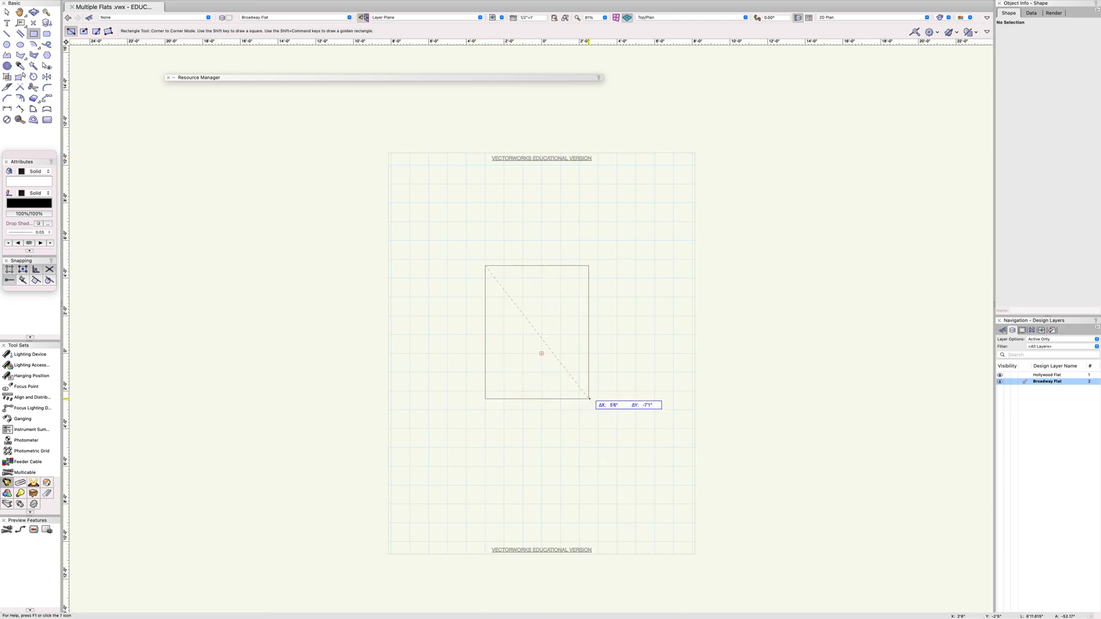
key(Tab)
text(4)
key(Tab)
text(8)
key(Tab)
key(Return)
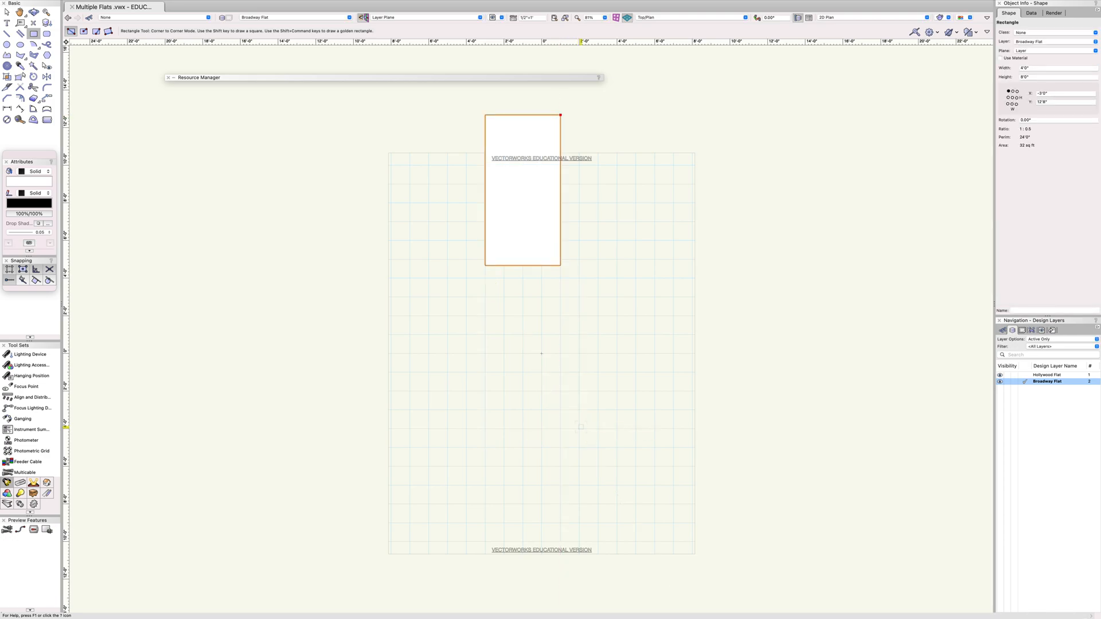
Move the 4' by 8' panel so that its centre sits on the drawing origin.
key(x)
drag(522, 191, 542, 351)
click(594, 336)
scroll(594, 336, up, 4)
middle_drag(581, 313, 682, 286)
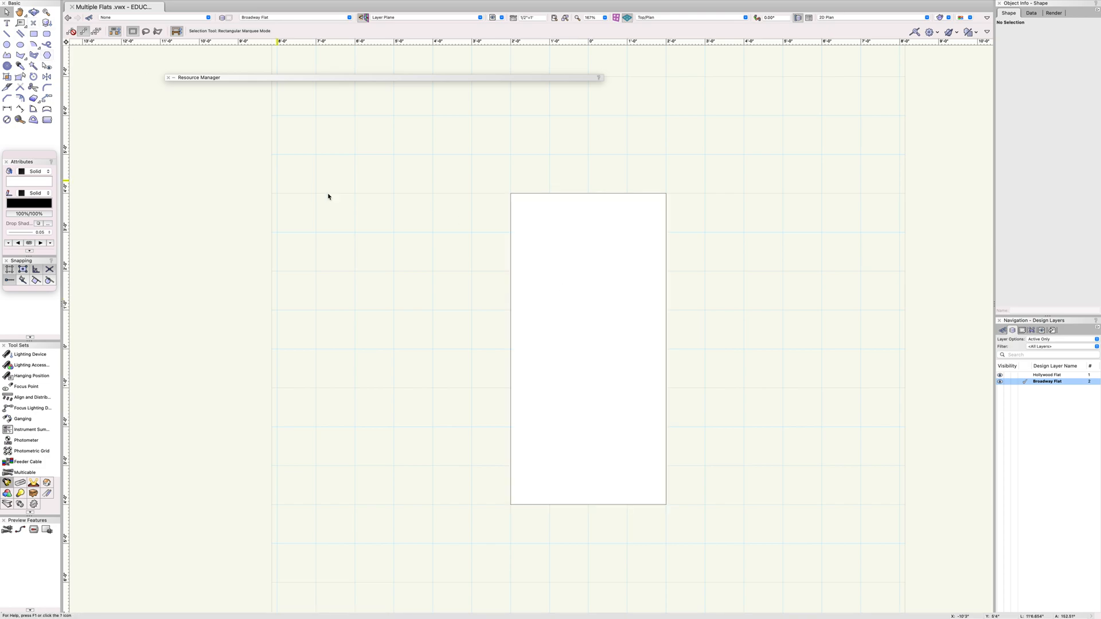
click(34, 33)
click(510, 193)
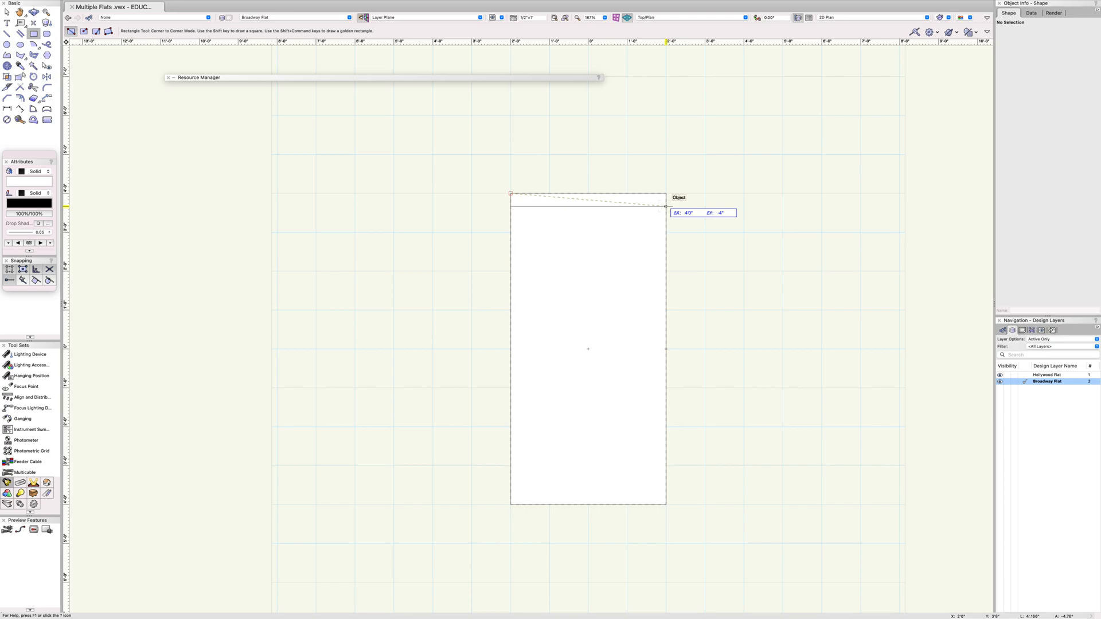
text(3 1/2)
key(Return)
click(666, 207)
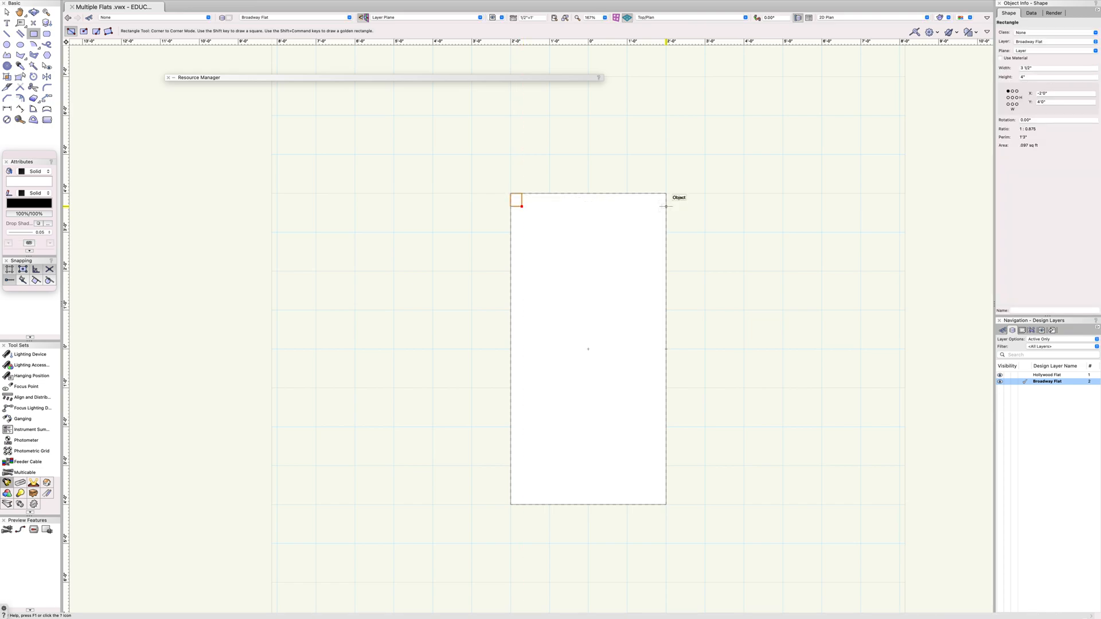
key(super+z)
Draw a rail rectangle 4' wide by 3 1/2" high starting from the panel's upper-left corner.
scroll(672, 201, down, 2)
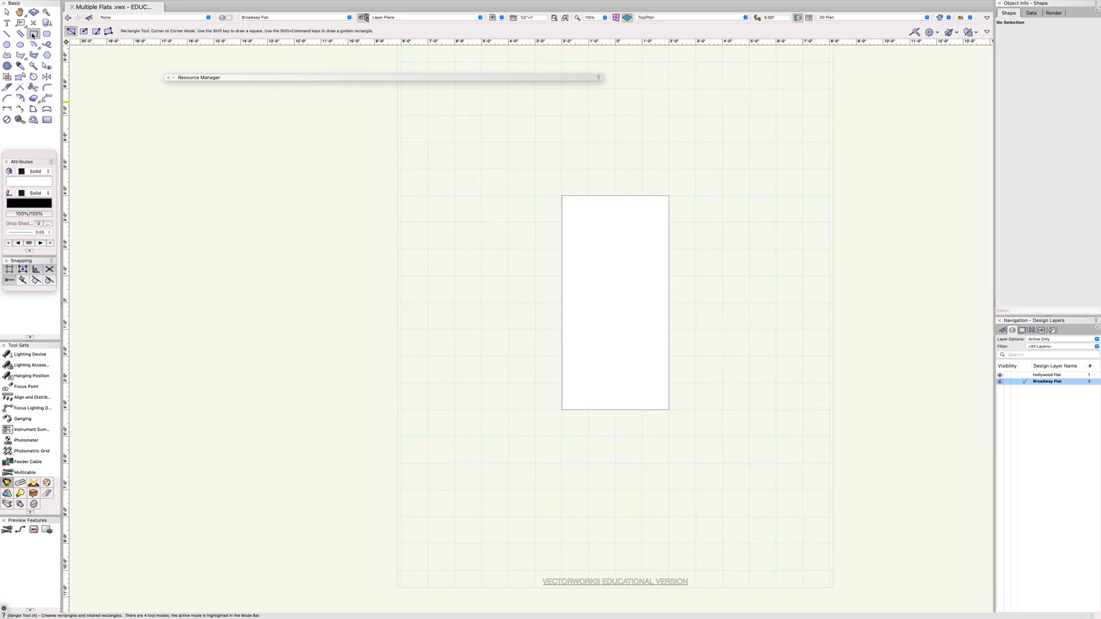
click(562, 195)
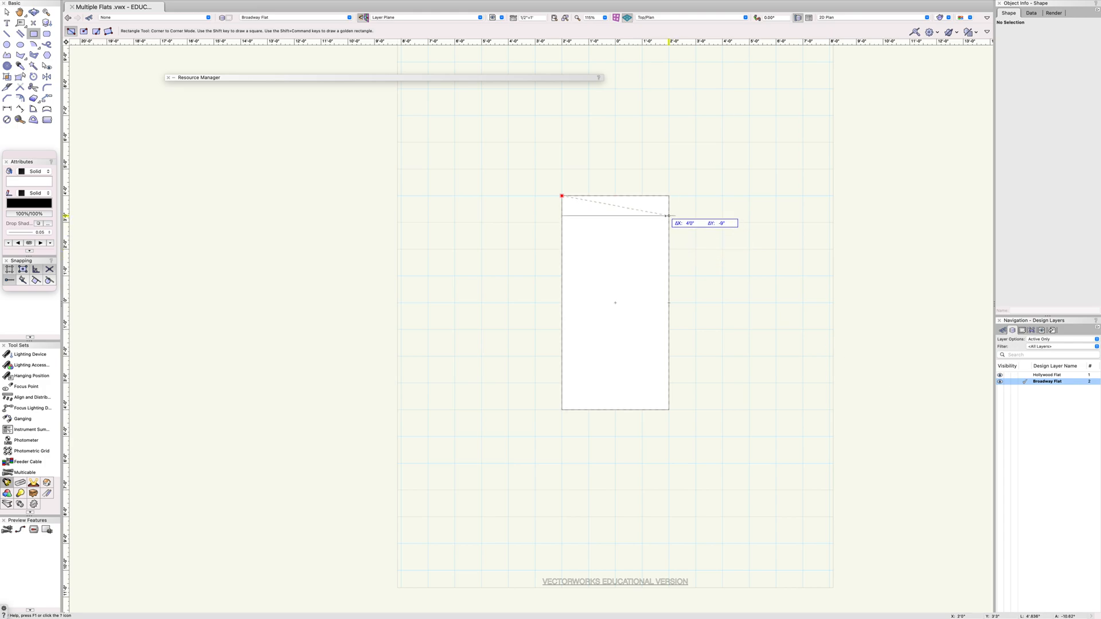
key(Tab)
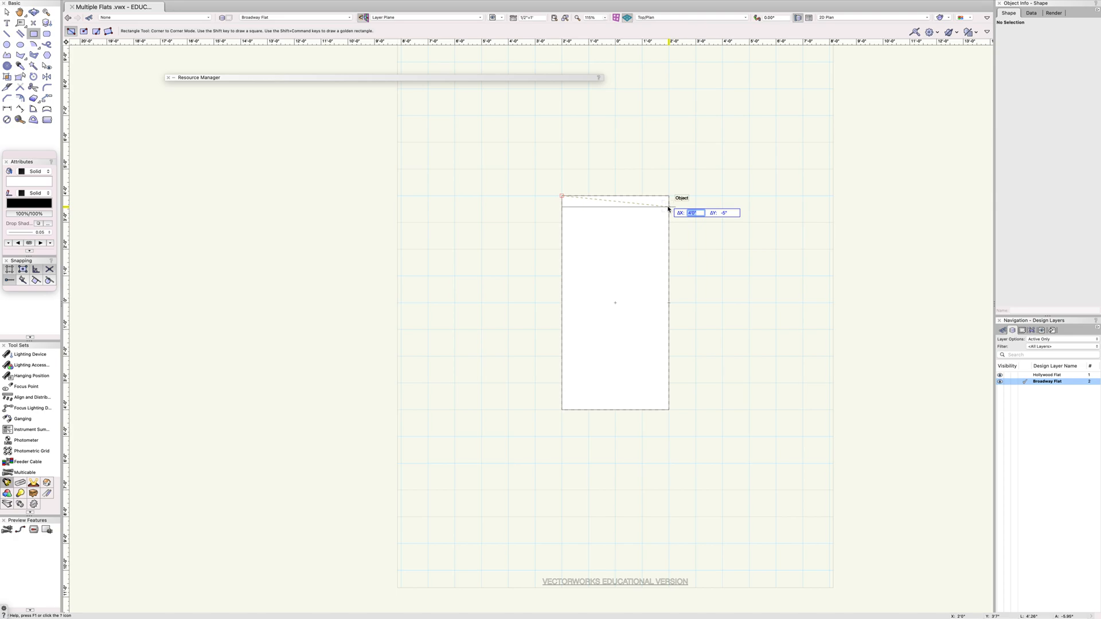
key(Tab)
text(3)
key(Return)
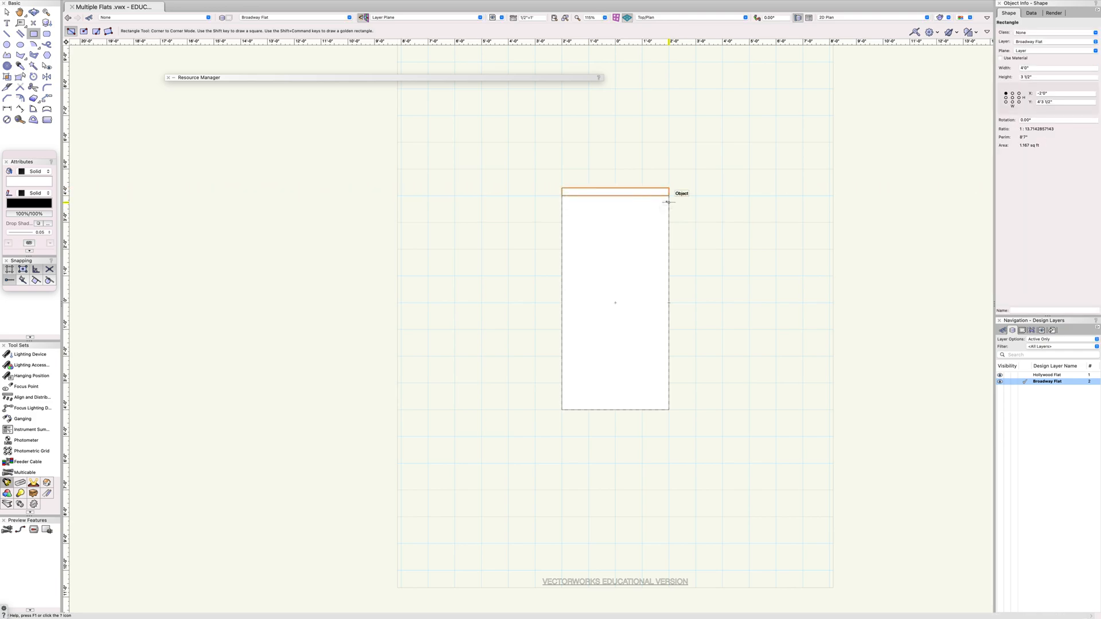
Move the 3 1/2" rail down inside the panel so that their upper-left corners coincide.
key(x)
key(x)
scroll(666, 170, up, 4)
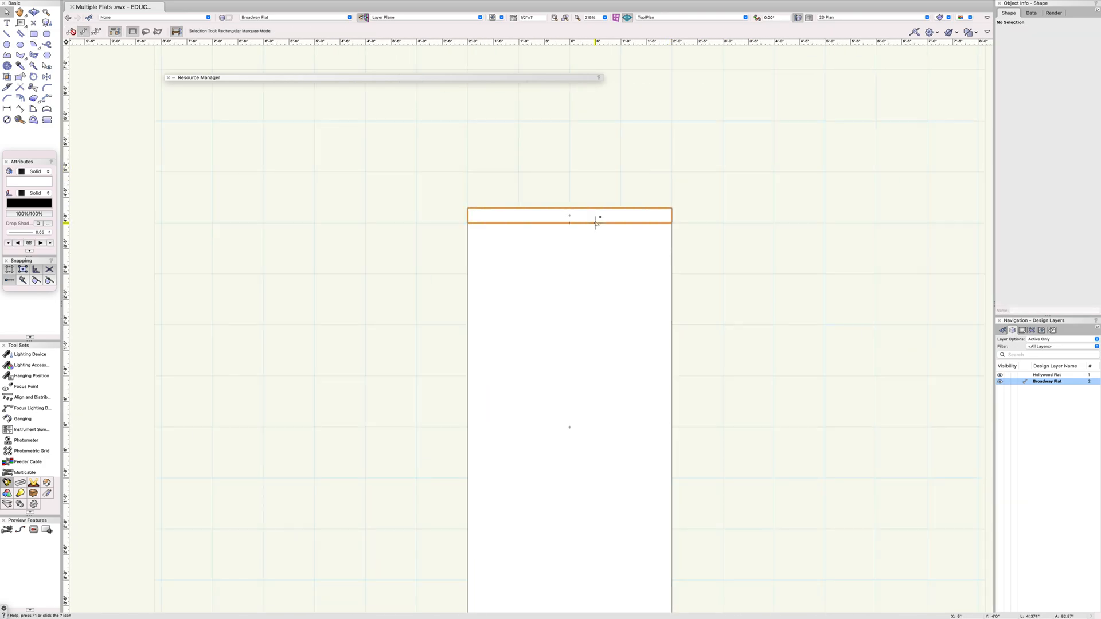
drag(572, 215, 584, 142)
click(486, 123)
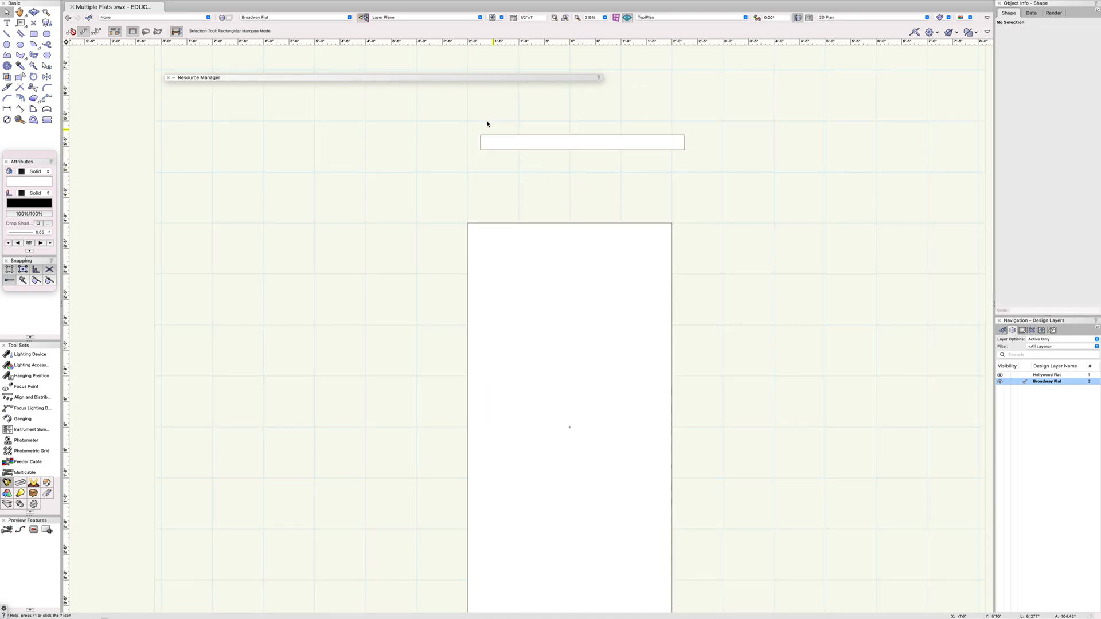
drag(480, 135, 469, 225)
click(769, 339)
scroll(769, 339, down, 2)
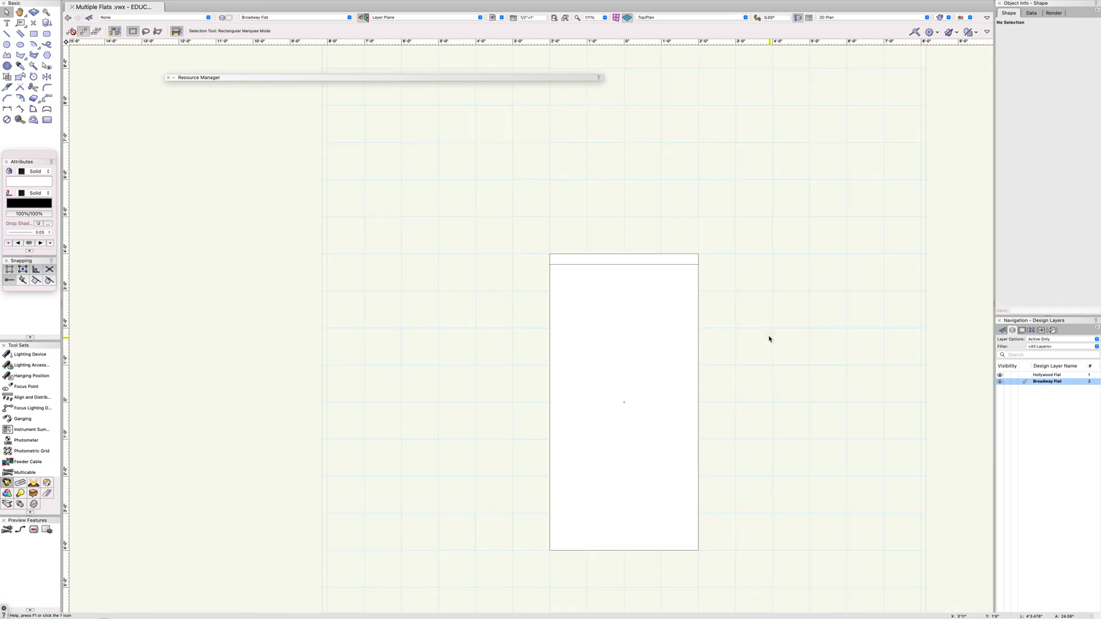
Mirror a duplicate of the top rail about the panel's horizontal centre line to make the bottom rail.
drag(769, 356, 720, 332)
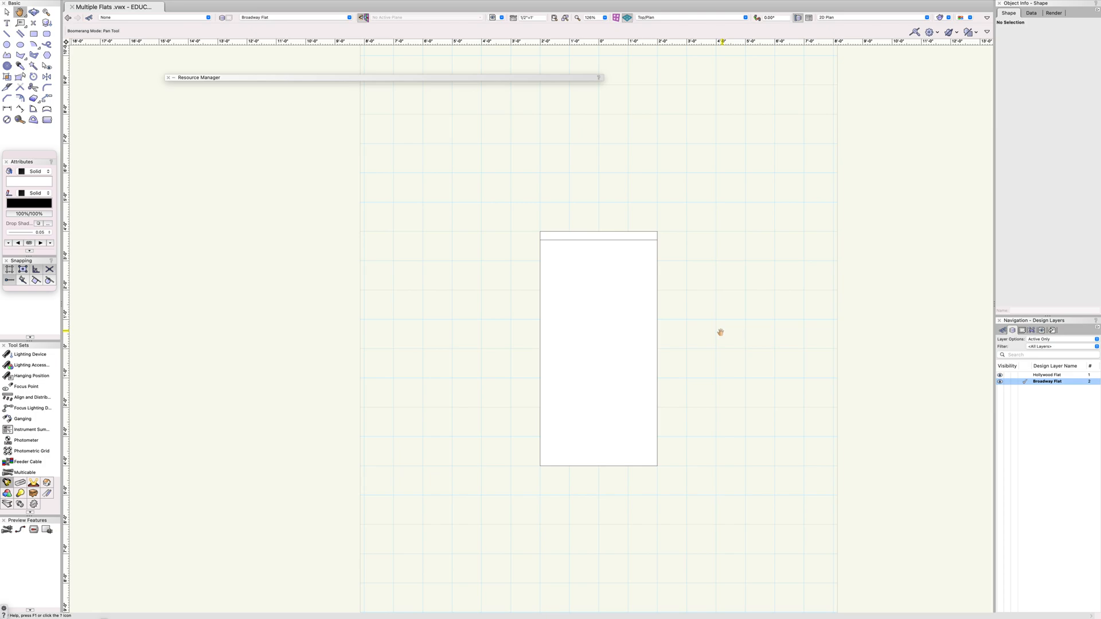
click(604, 237)
click(46, 76)
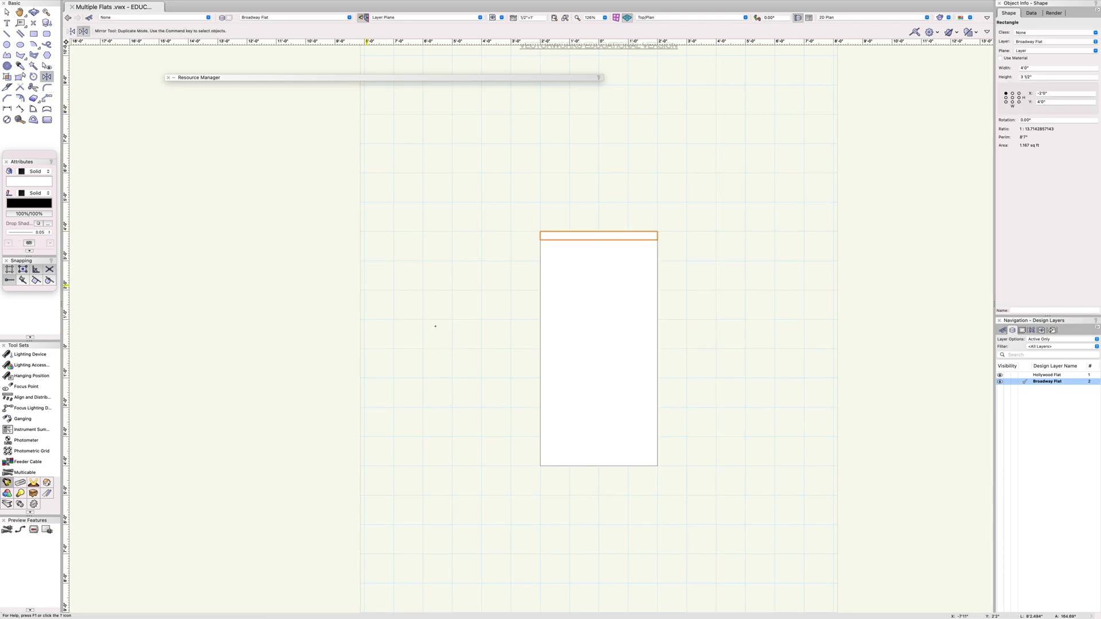
click(599, 349)
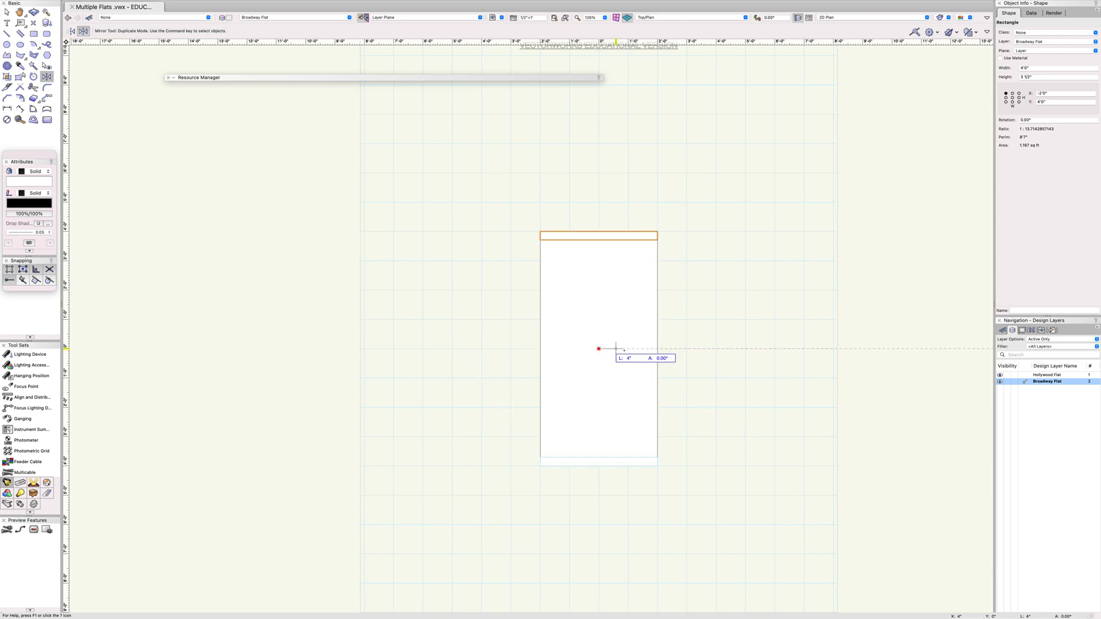
click(656, 348)
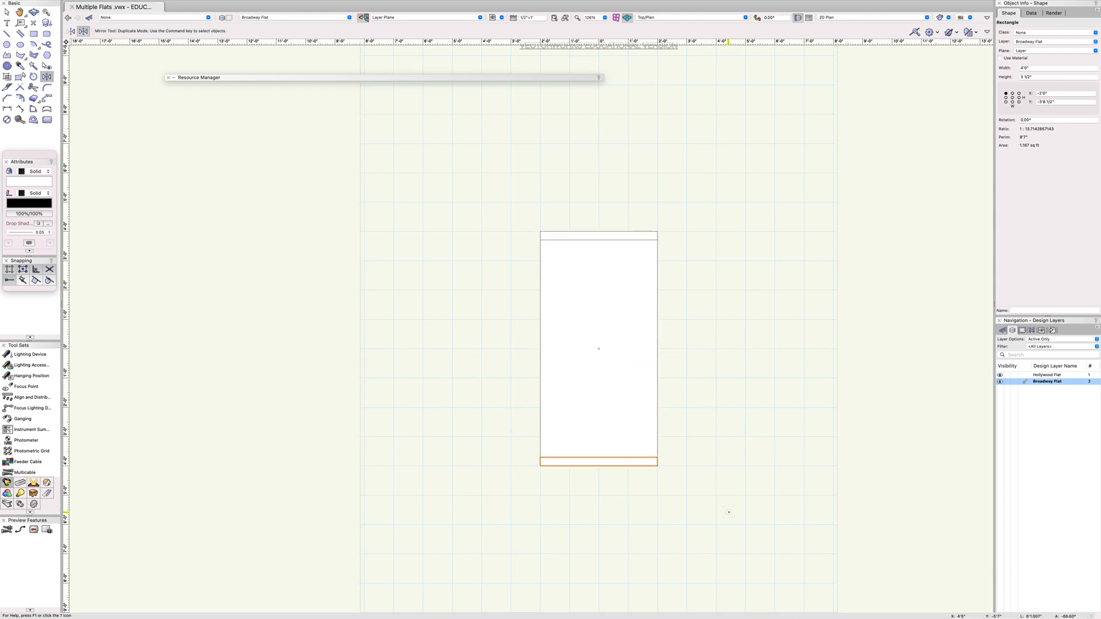
key(Escape)
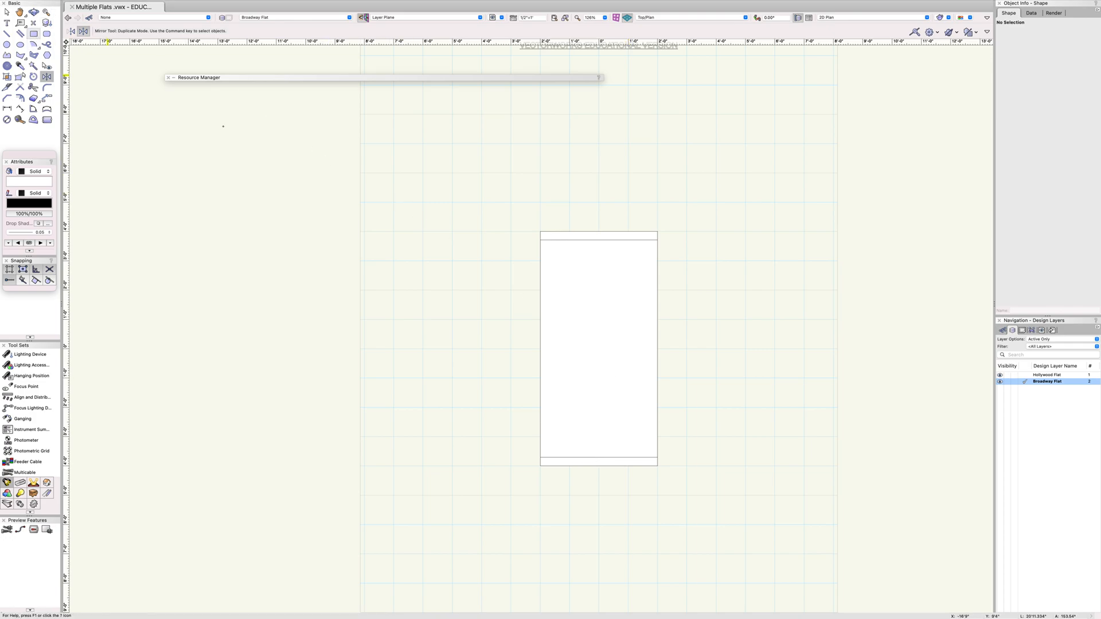
click(33, 35)
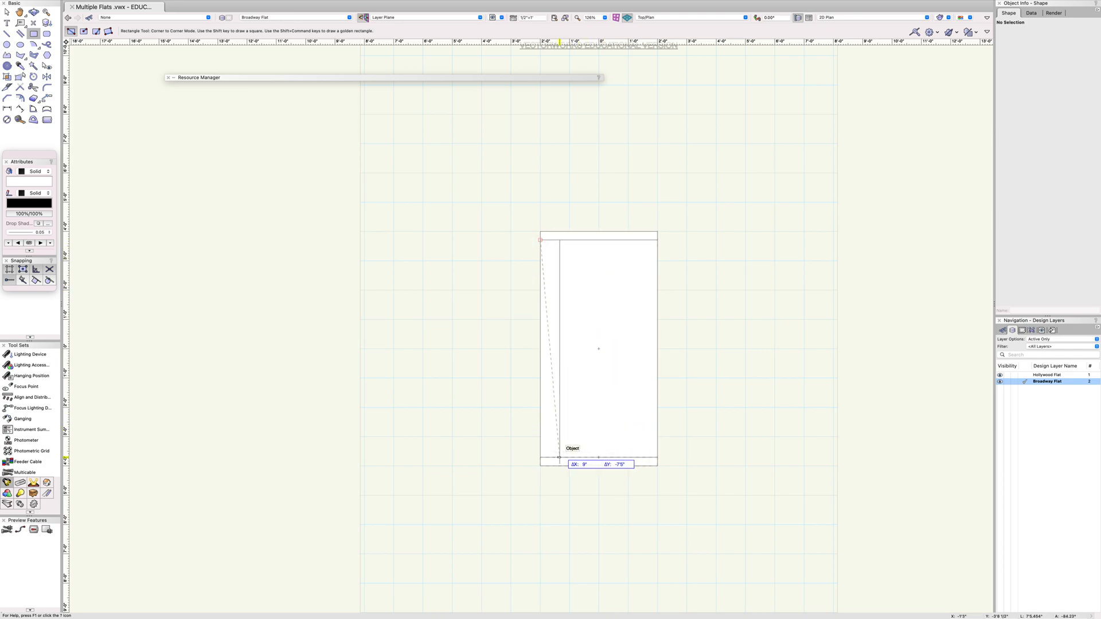
scroll(569, 457, up, 5)
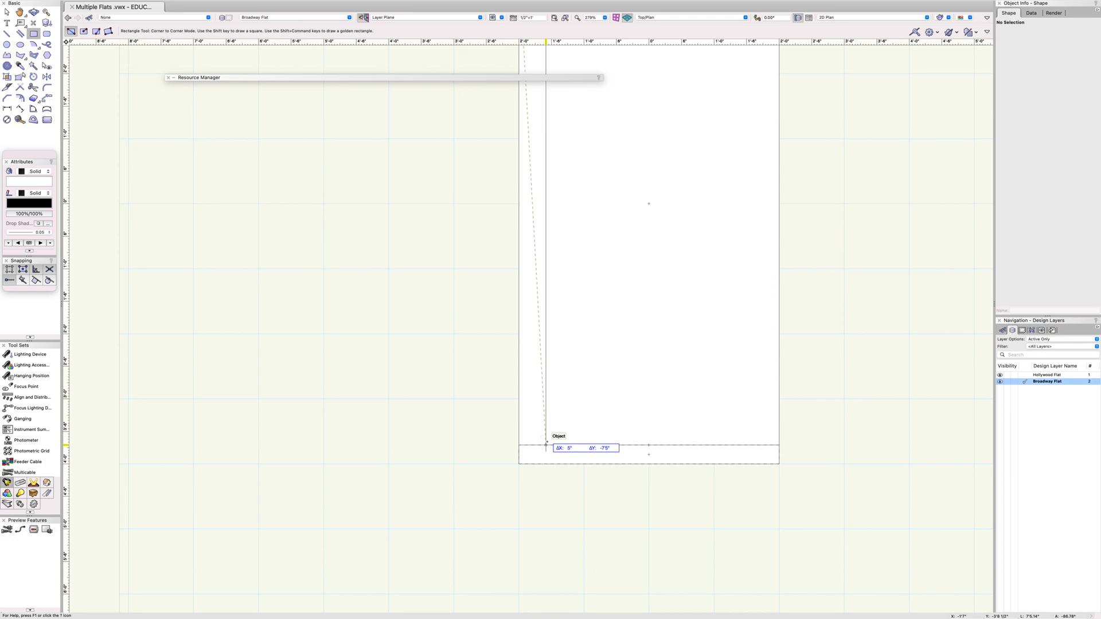
key(Tab)
key(Tab)
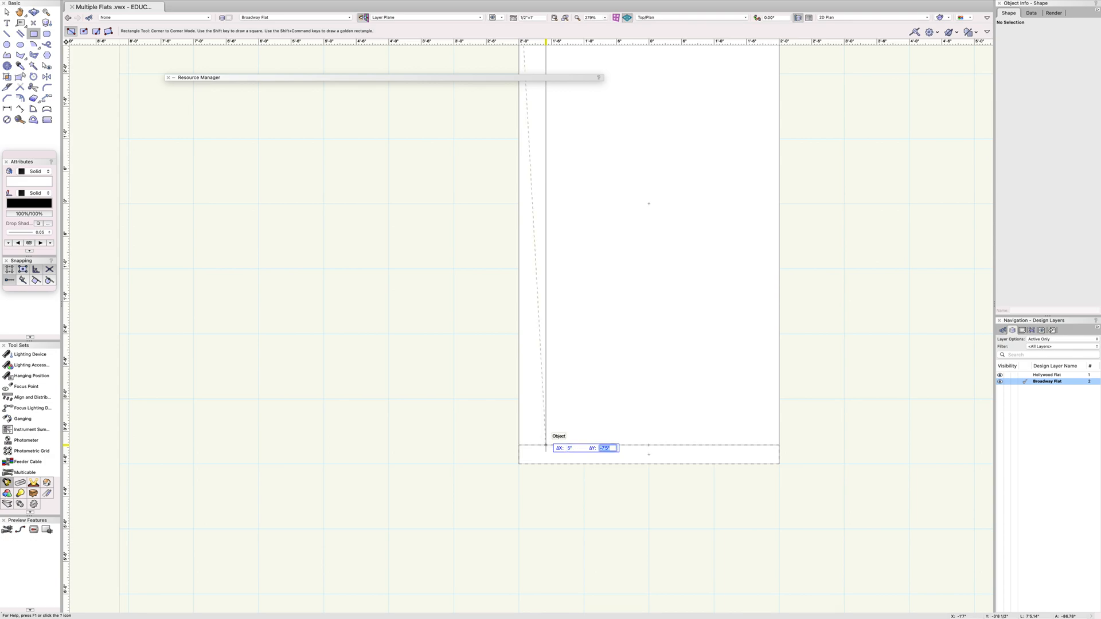
text(3 1/2)
key(Return)
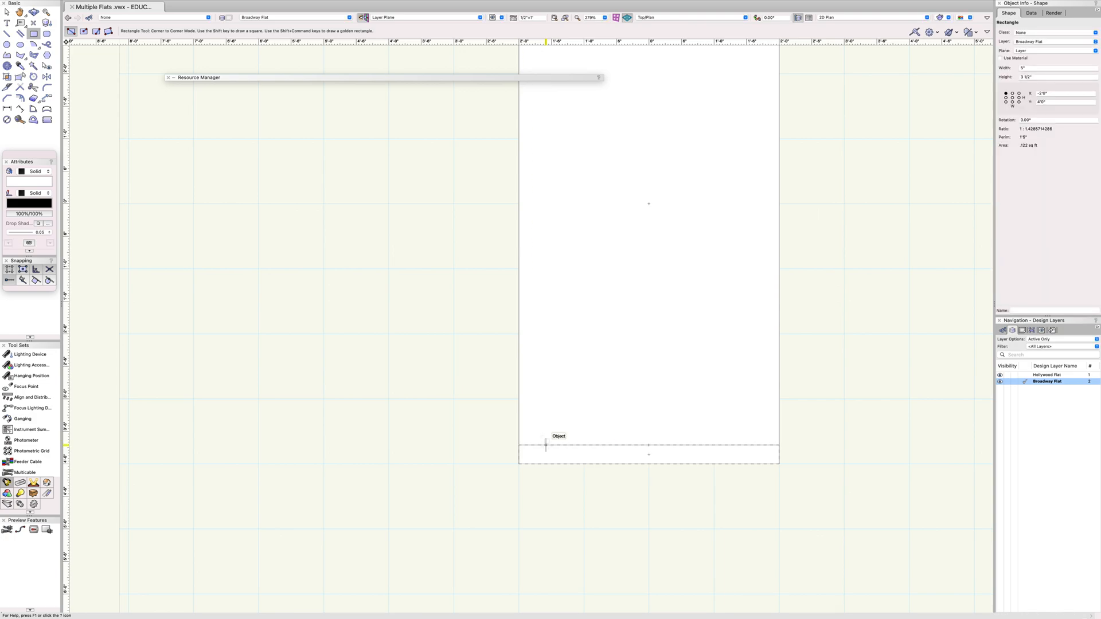
scroll(581, 427, down, 3)
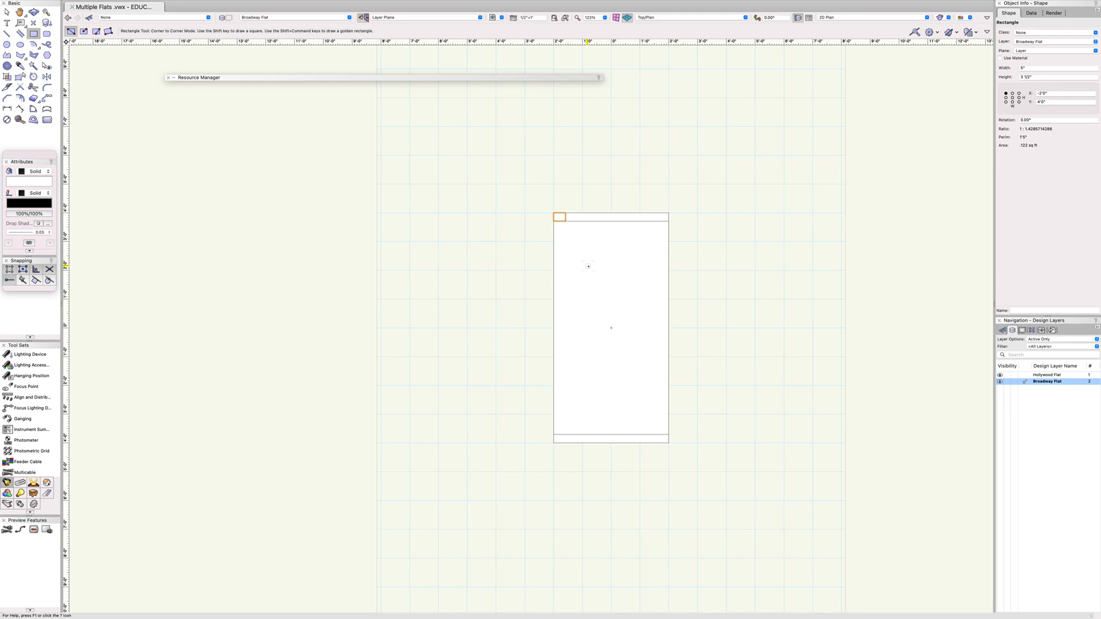
key(Delete)
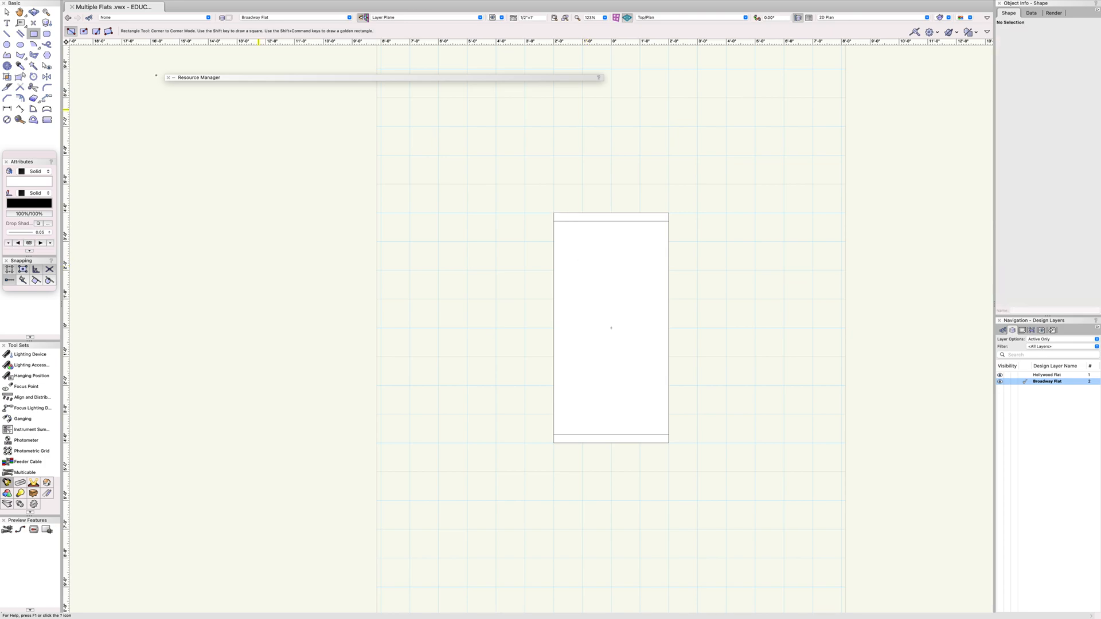
Draw the left stile as a rectangle 3 1/2" wide and 7'5" high between the top and bottom rails.
click(553, 222)
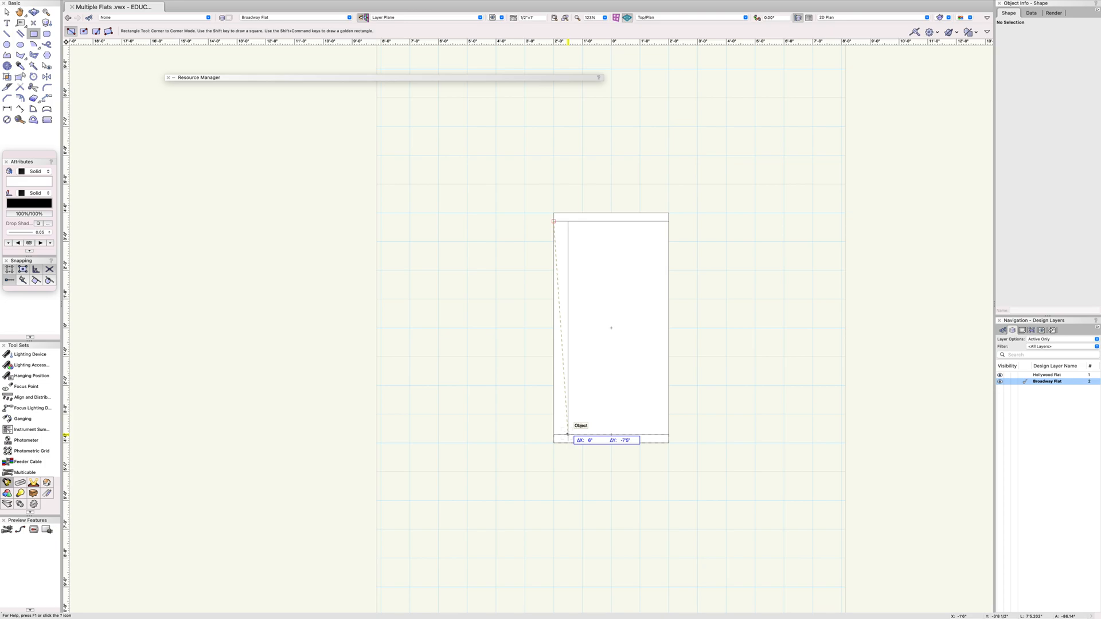
key(Tab)
text(3 1/2)
key(Tab)
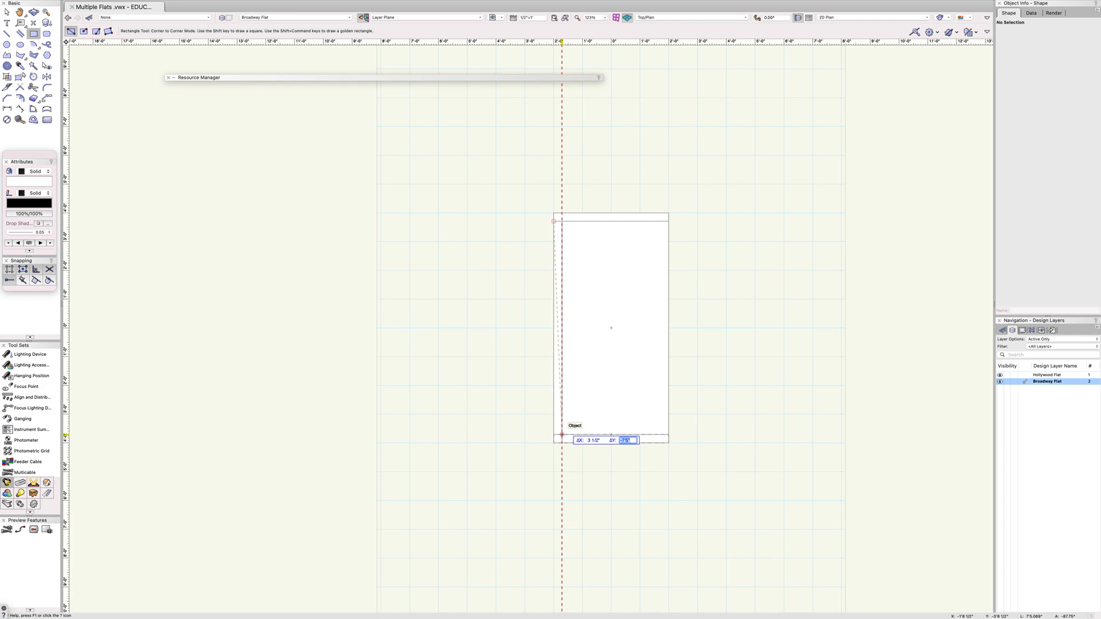
key(Return)
Mirror a duplicate of the left stile about the flat's vertical centre line to make the right stile.
scroll(572, 336, up, 3)
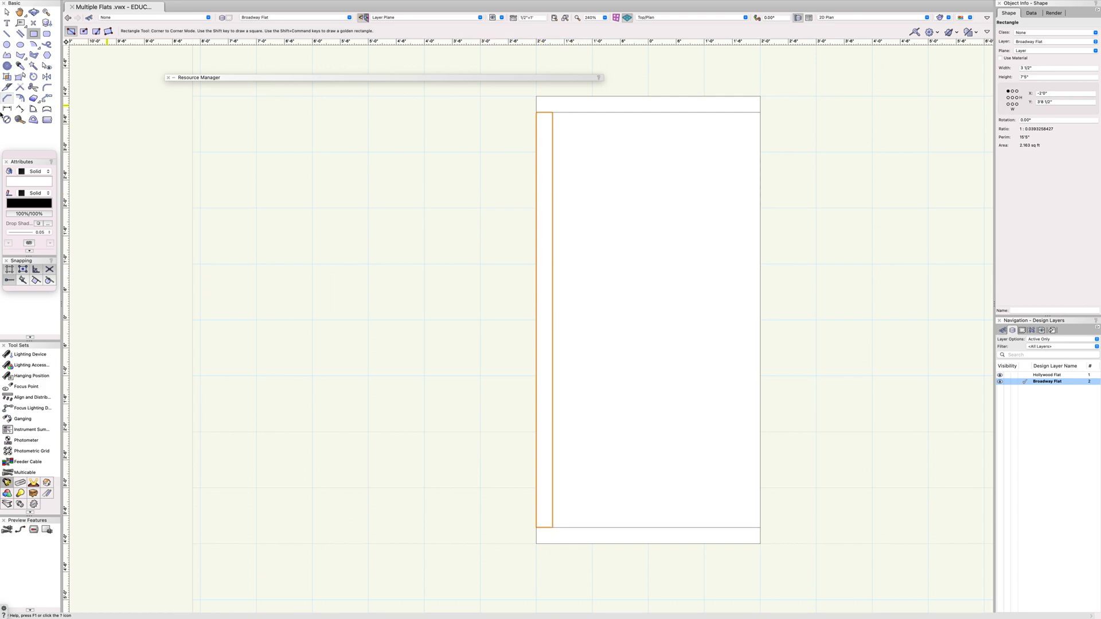
click(46, 77)
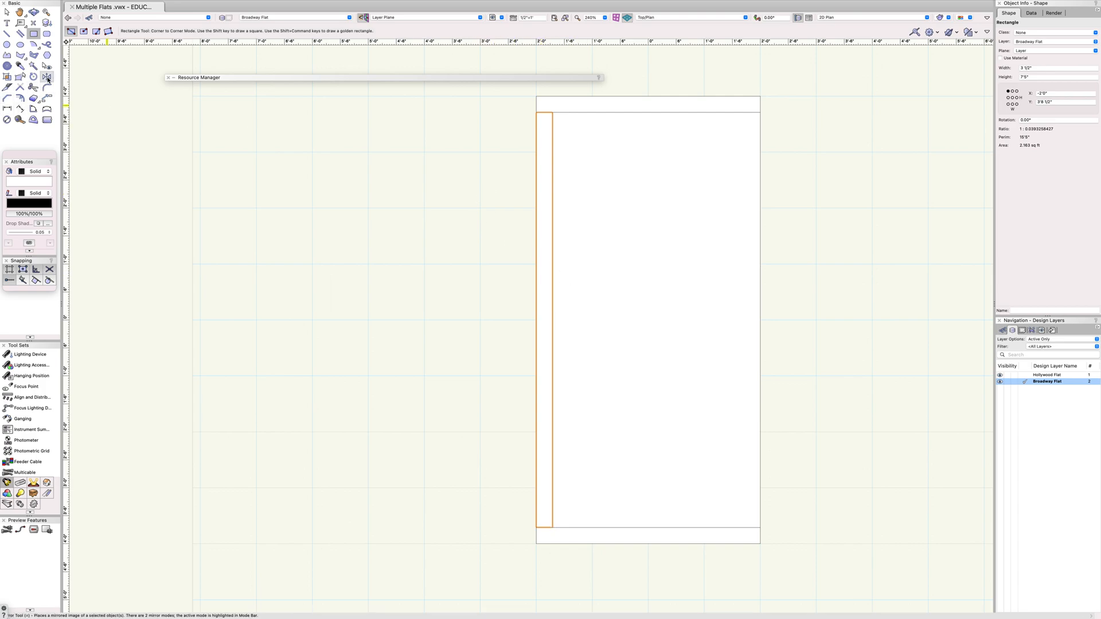
click(648, 112)
click(648, 527)
scroll(863, 399, down, 3)
scroll(862, 395, right, 5)
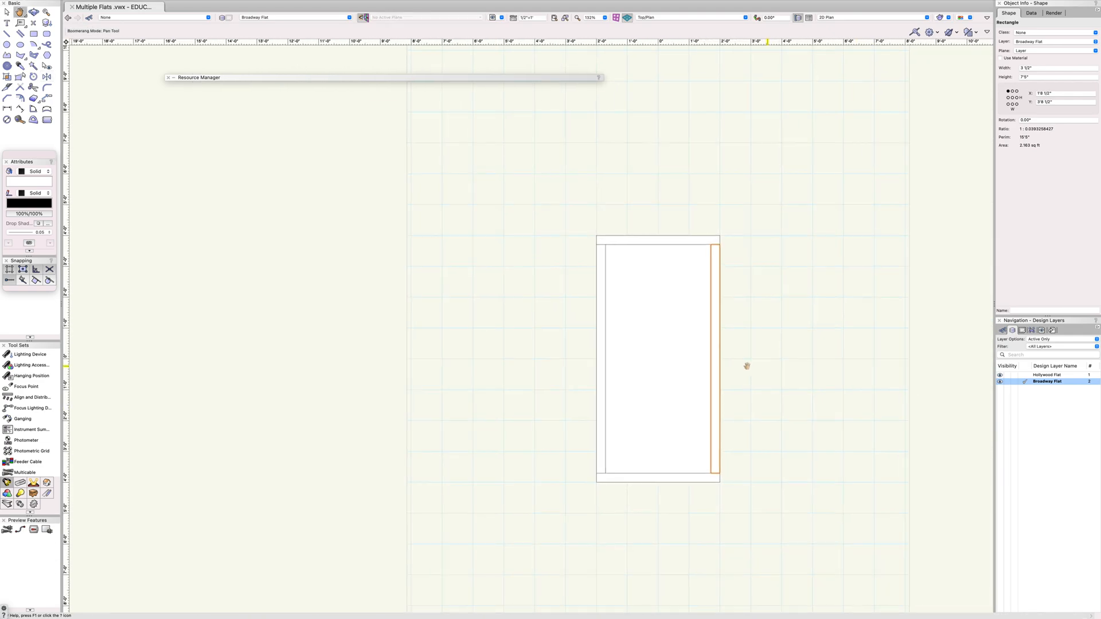
Move the 4' by 8' panel horizontally out from behind the frame, placing it beside the left stile.
key(x)
click(637, 363)
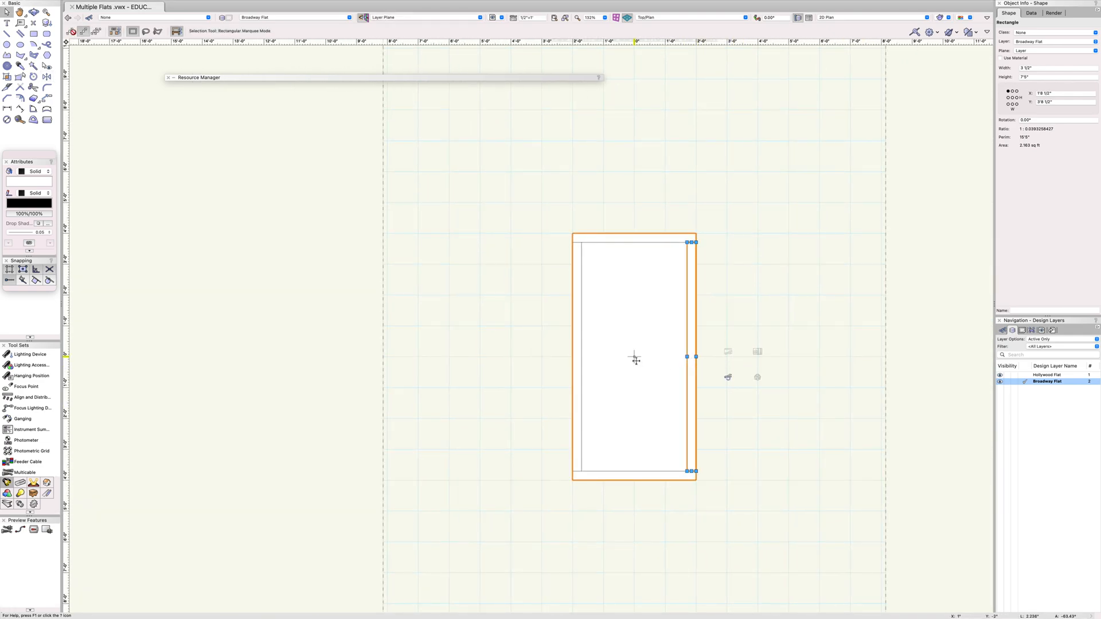
drag(634, 356, 459, 356)
click(828, 377)
Draw a 2' vertical line upward from the midpoint of the bottom rail's lower edge.
middle_drag(810, 351, 680, 343)
key(space)
mouse_move(666, 330)
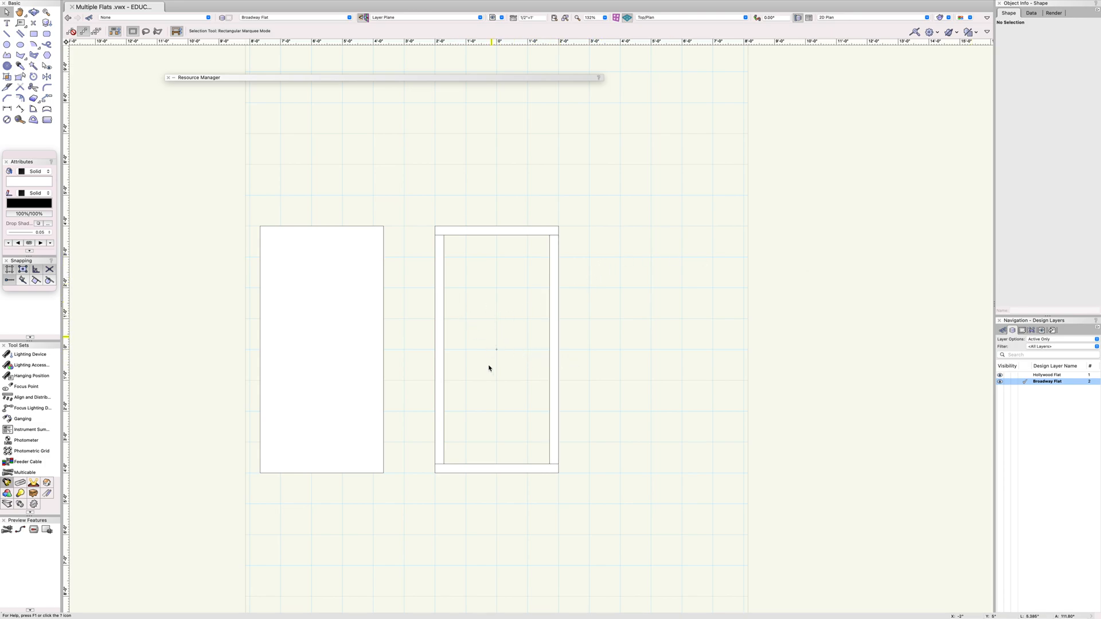
scroll(504, 468, up, 2)
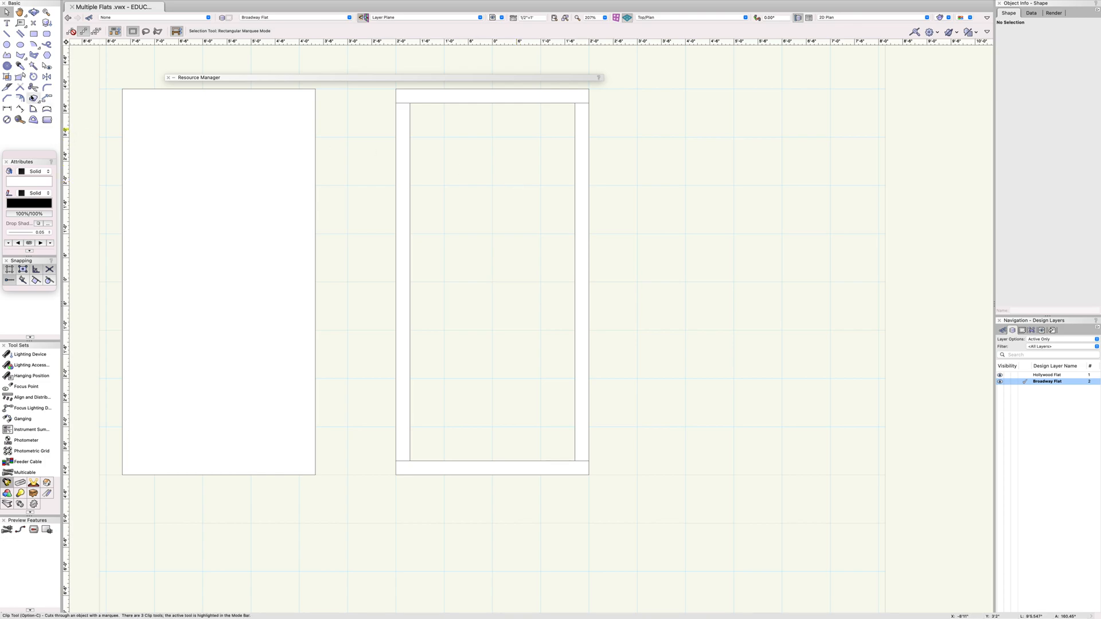
click(7, 33)
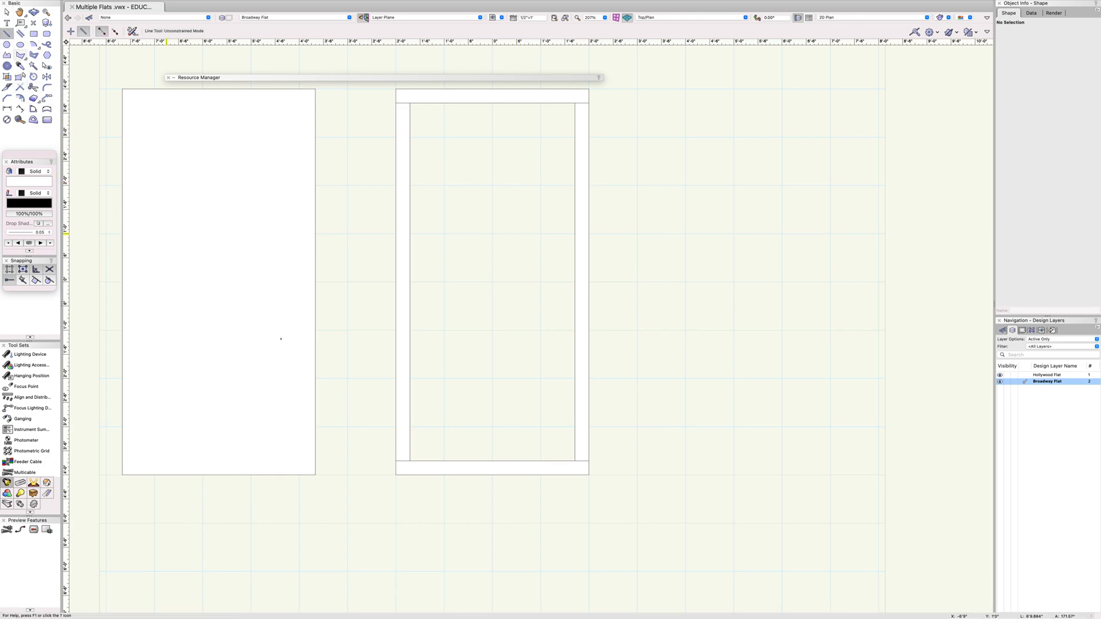
click(492, 475)
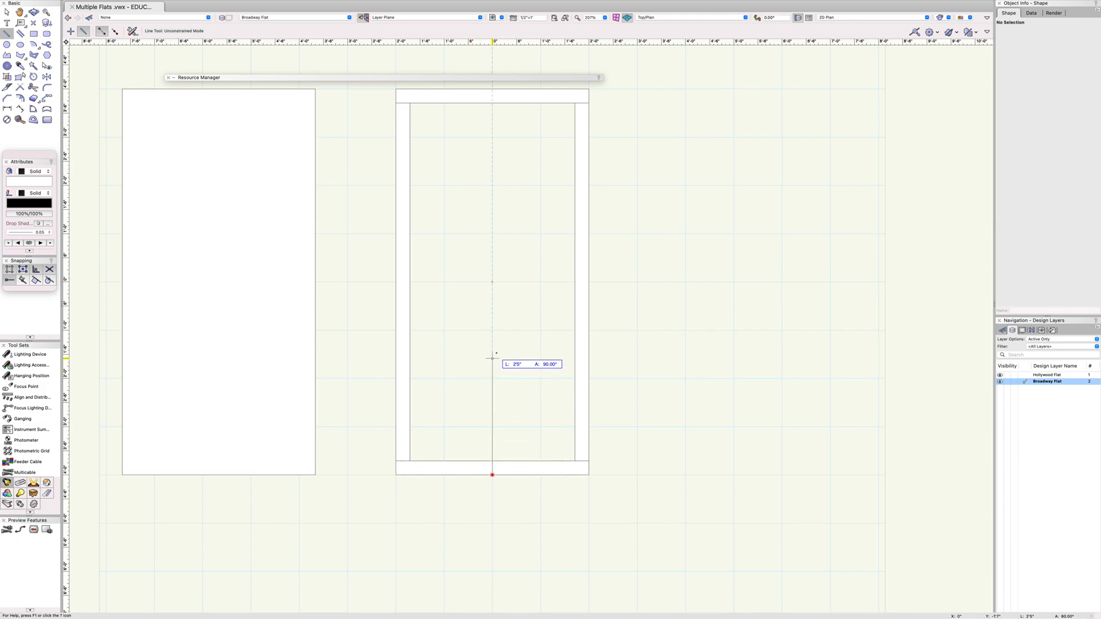
key(Tab)
text(2')
key(Return)
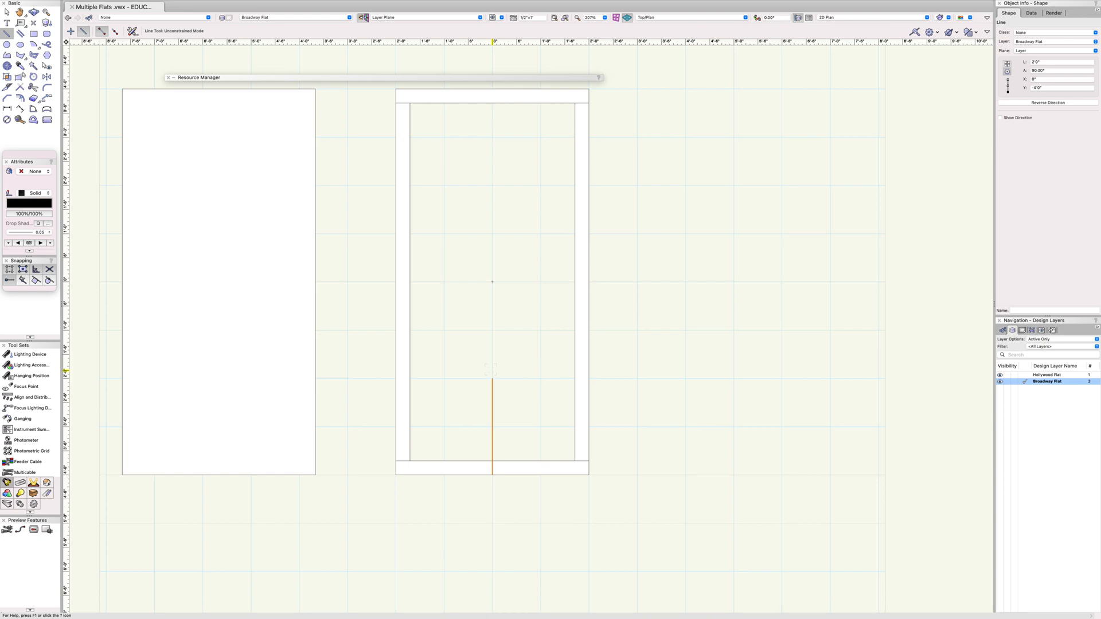
Duplicate the bottom rail and centre the copy on the upper end of the 2' vertical line.
key(x)
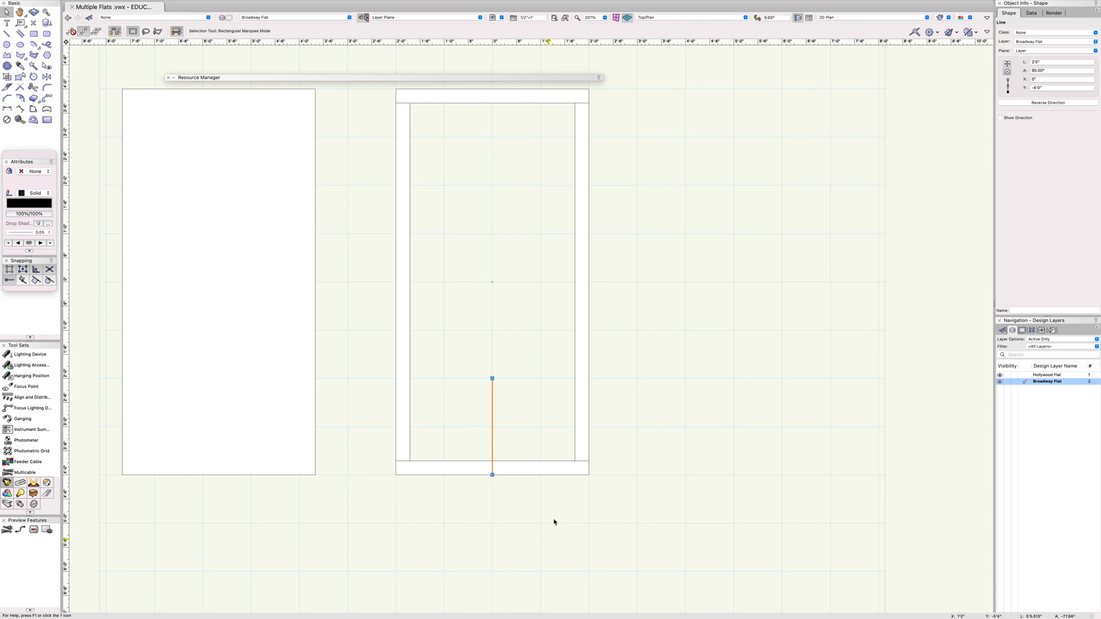
click(539, 471)
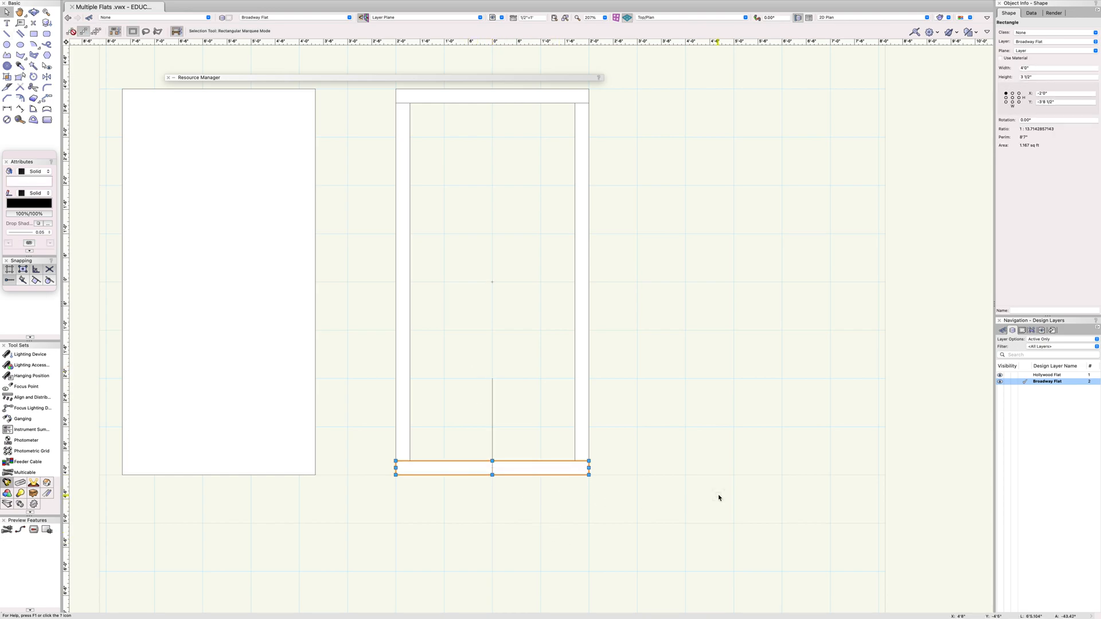
key(super+d)
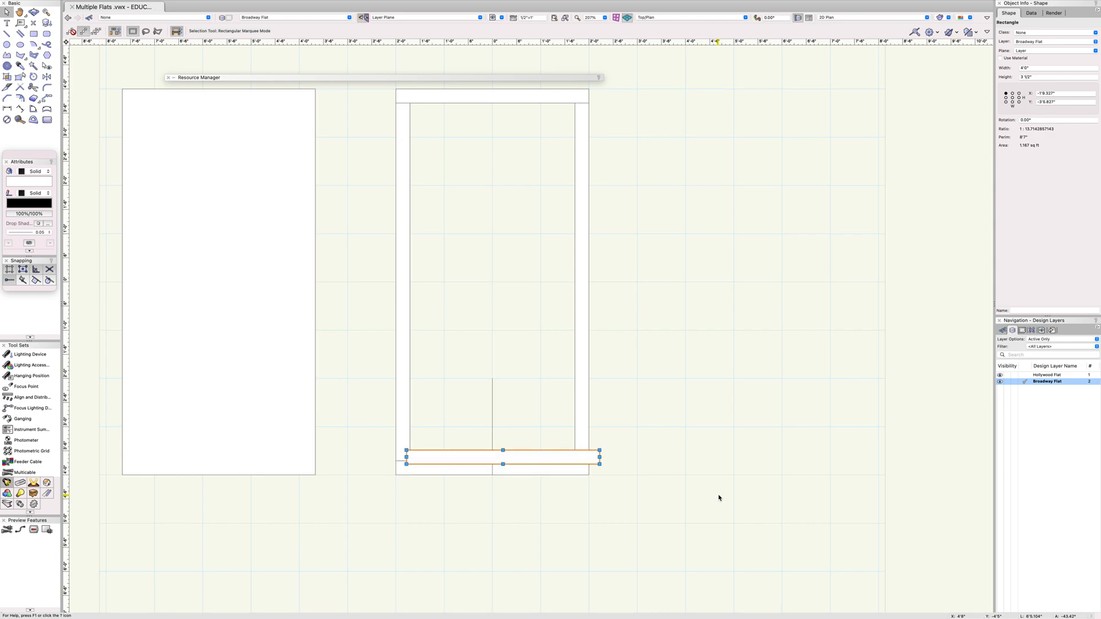
drag(502, 457, 495, 381)
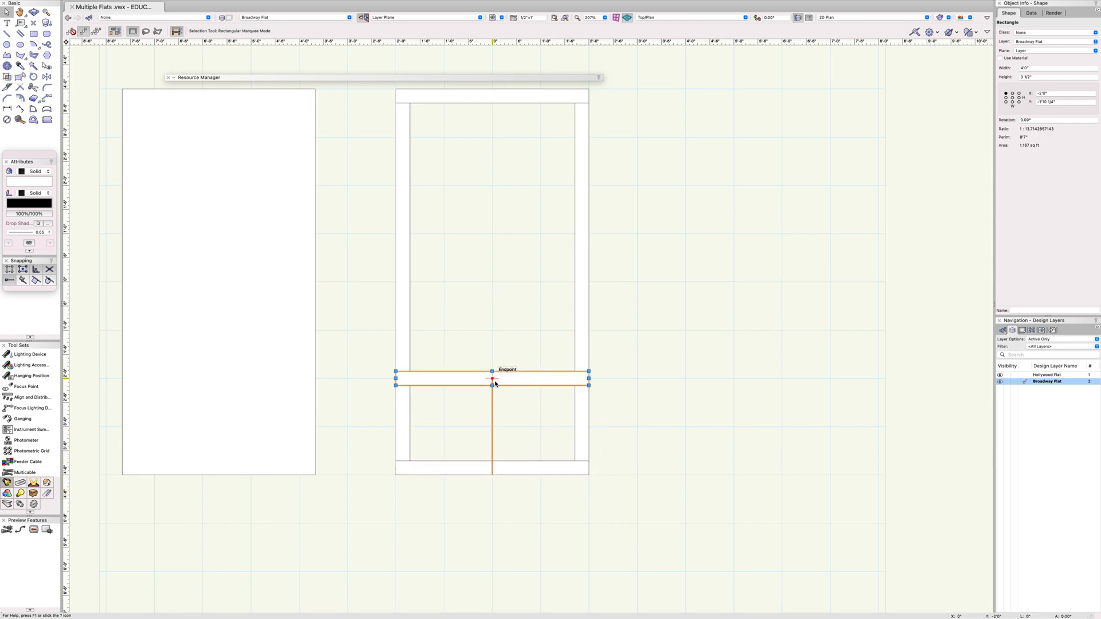
click(536, 410)
Measure the clear distance between the inner edges of the two stiles along the new crosspiece.
scroll(536, 409, up, 3)
middle_drag(540, 386, 678, 410)
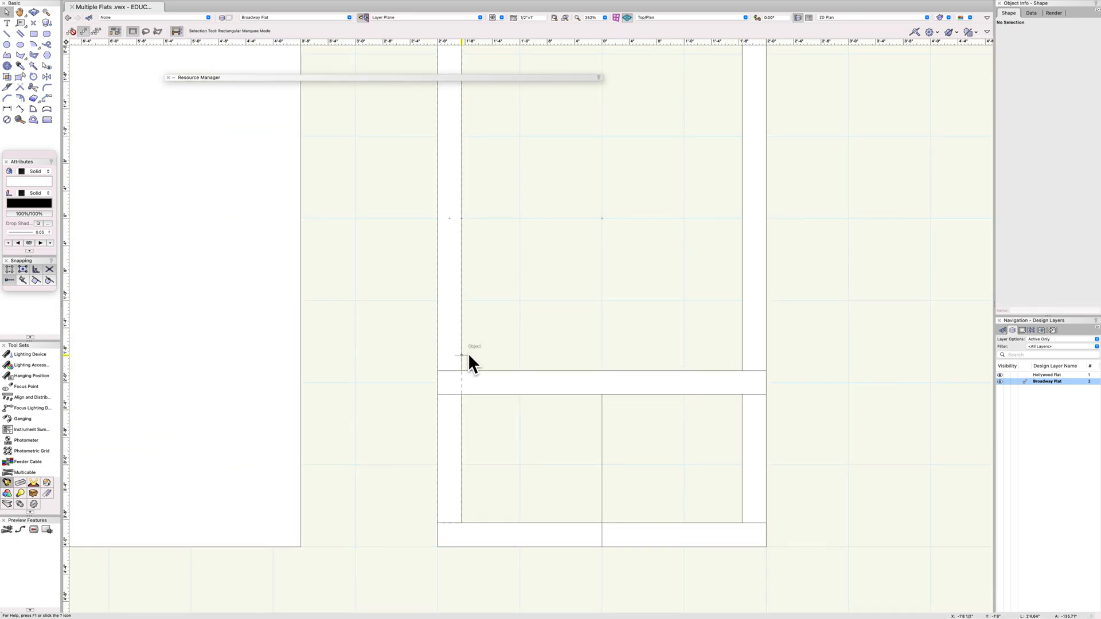
scroll(787, 395, up, 5)
click(748, 380)
scroll(748, 380, down, 6)
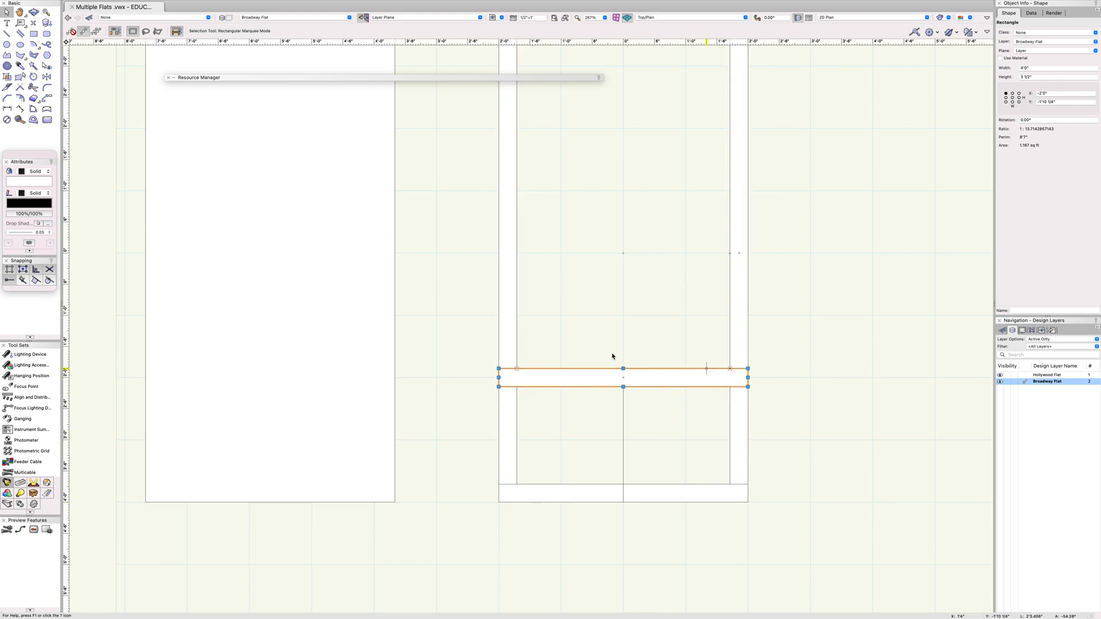
click(20, 119)
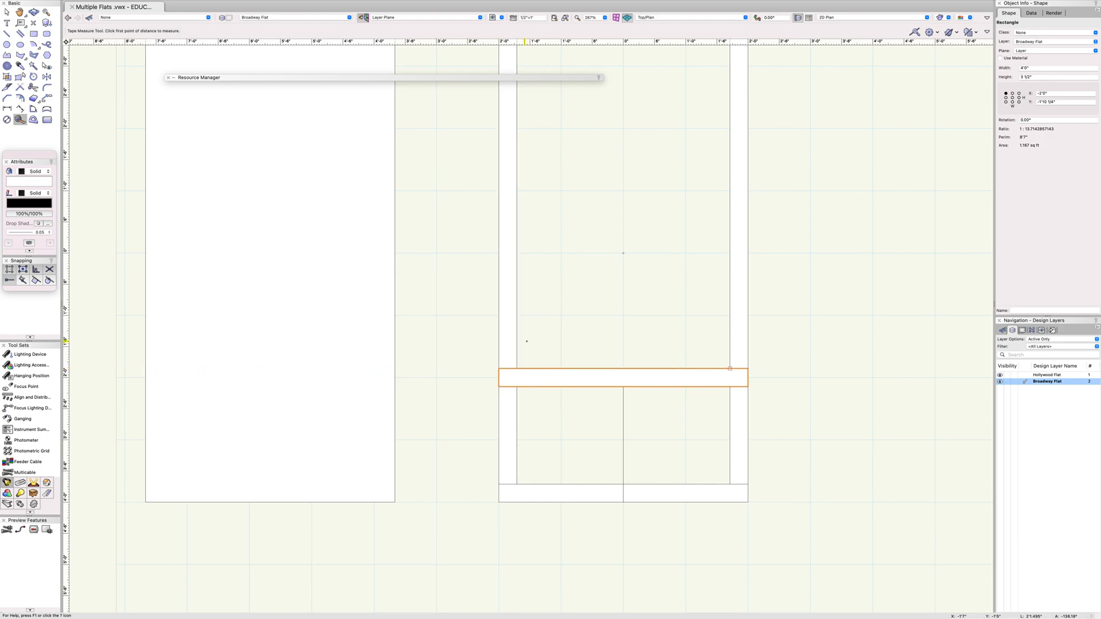
click(517, 368)
scroll(720, 373, up, 5)
scroll(727, 364, up, 1)
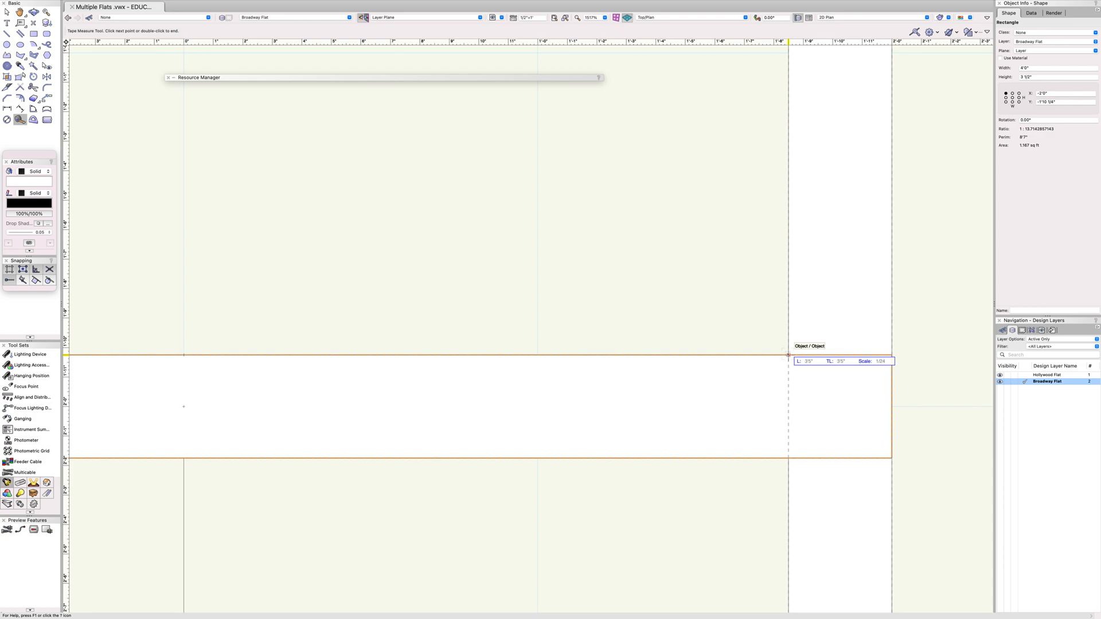
click(789, 354)
double_click(758, 407)
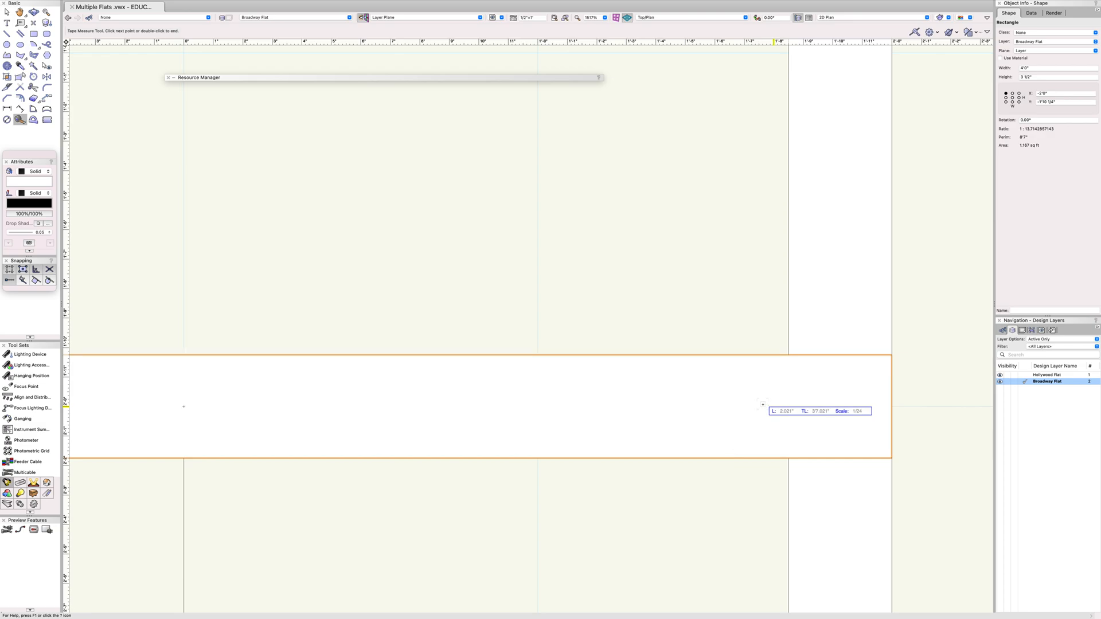
scroll(726, 413, down, 9)
Set the crosspiece's width to 3'5" and centre it on the upper end of the vertical line, between the stiles.
key(x)
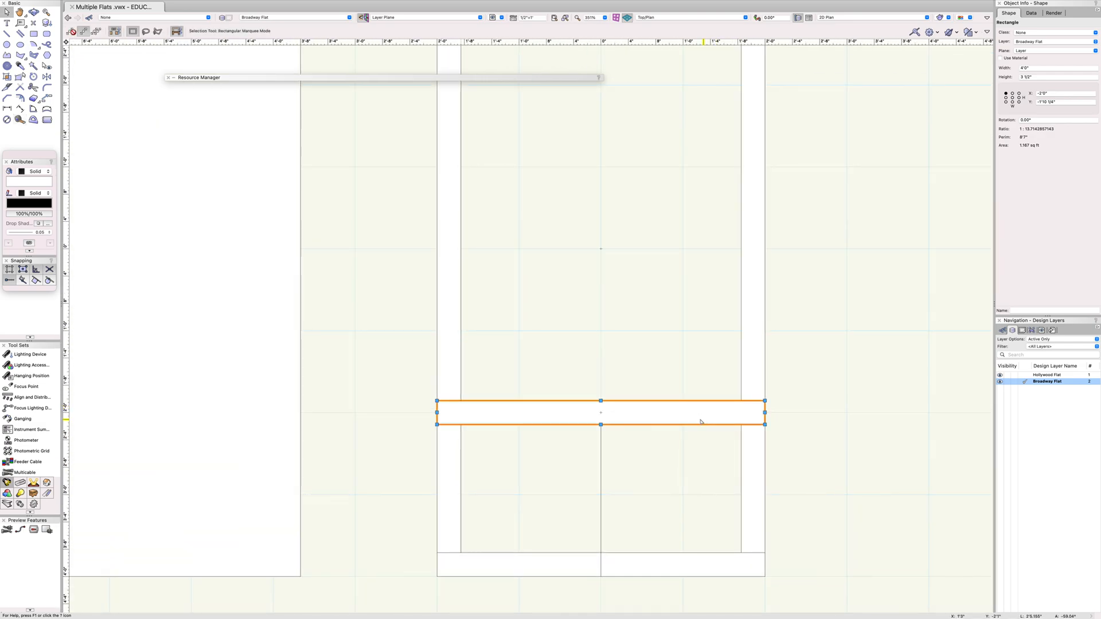
click(1047, 67)
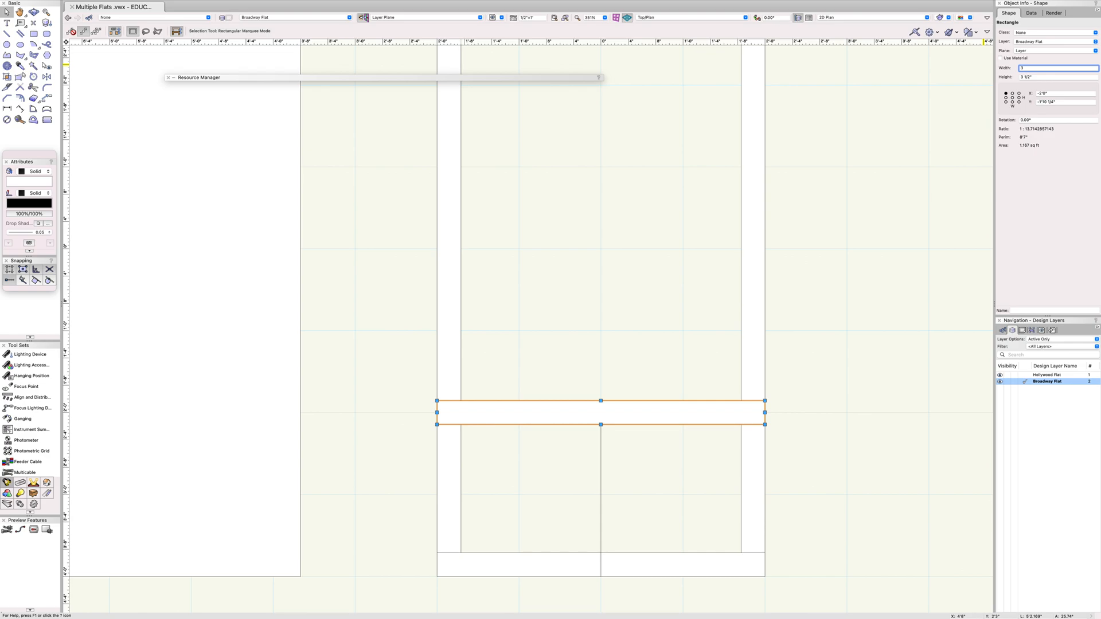
key(Return)
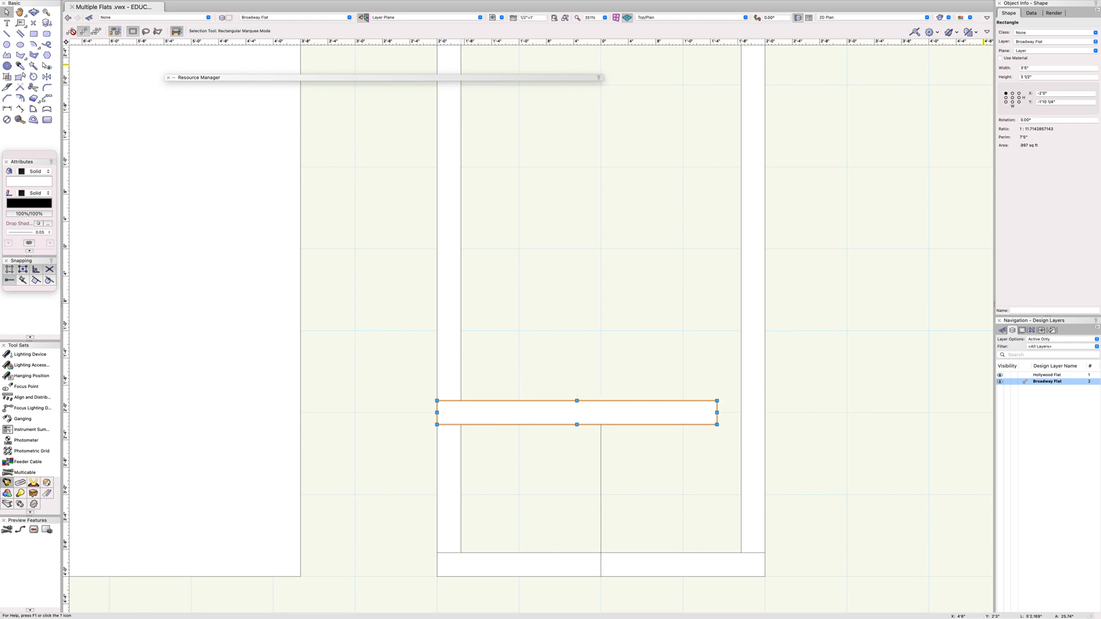
click(645, 333)
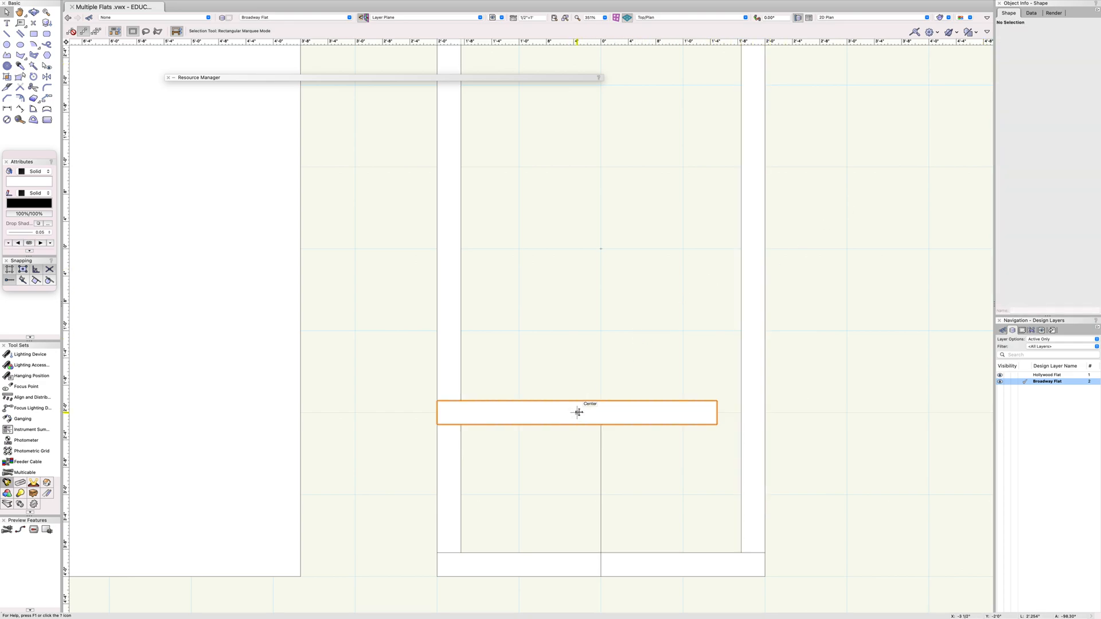
drag(577, 413, 602, 417)
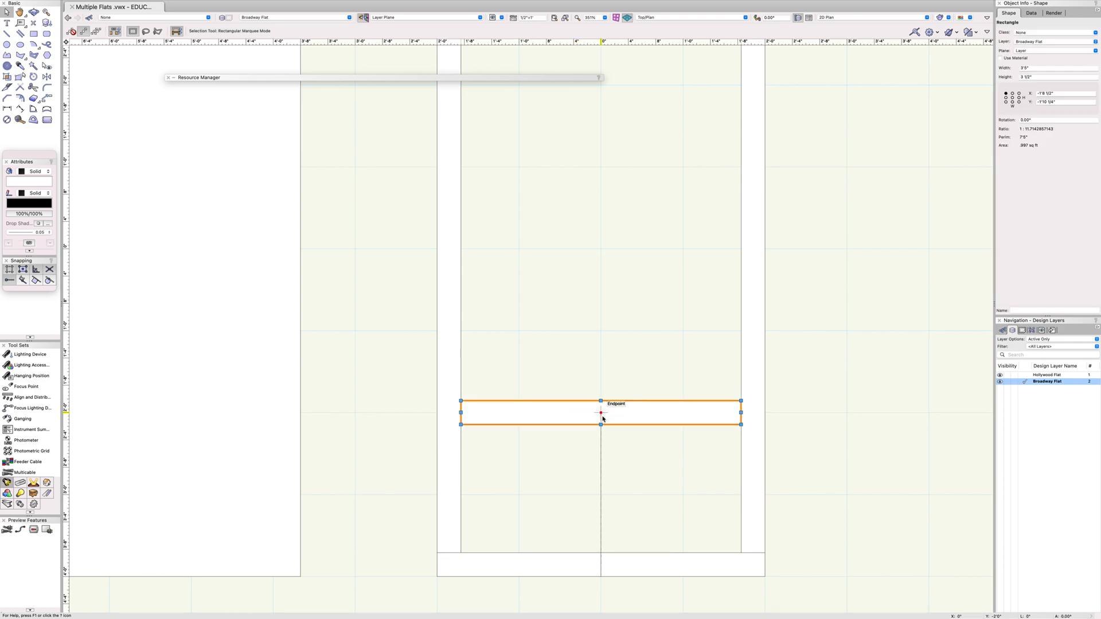
click(794, 416)
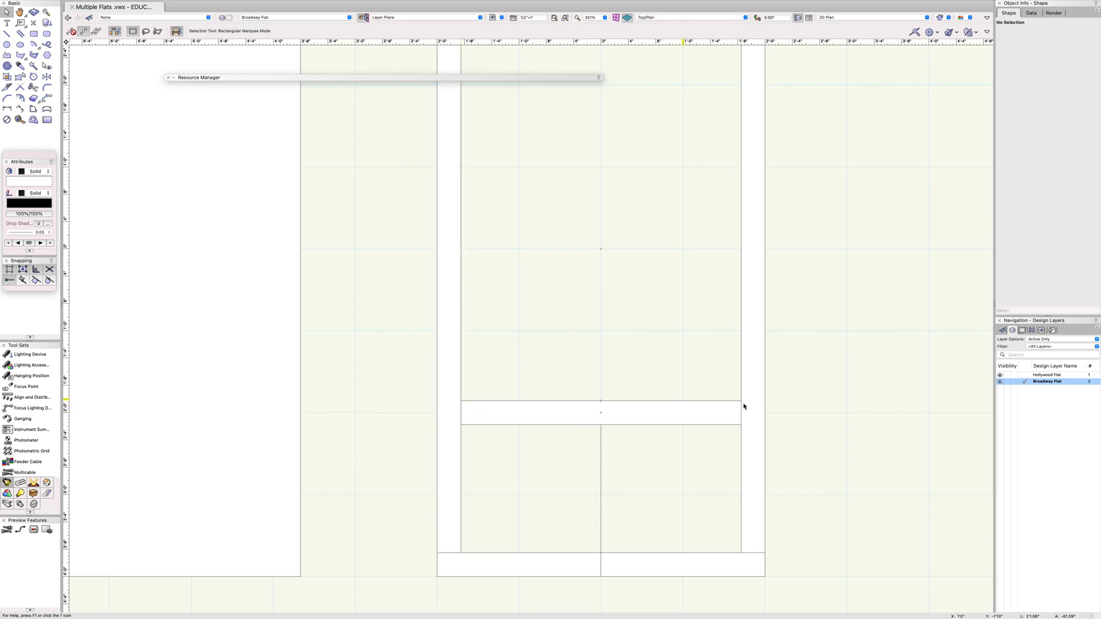
Draw a 2' vertical line upward from the centre of the lower crosspiece.
scroll(704, 420, up, 3)
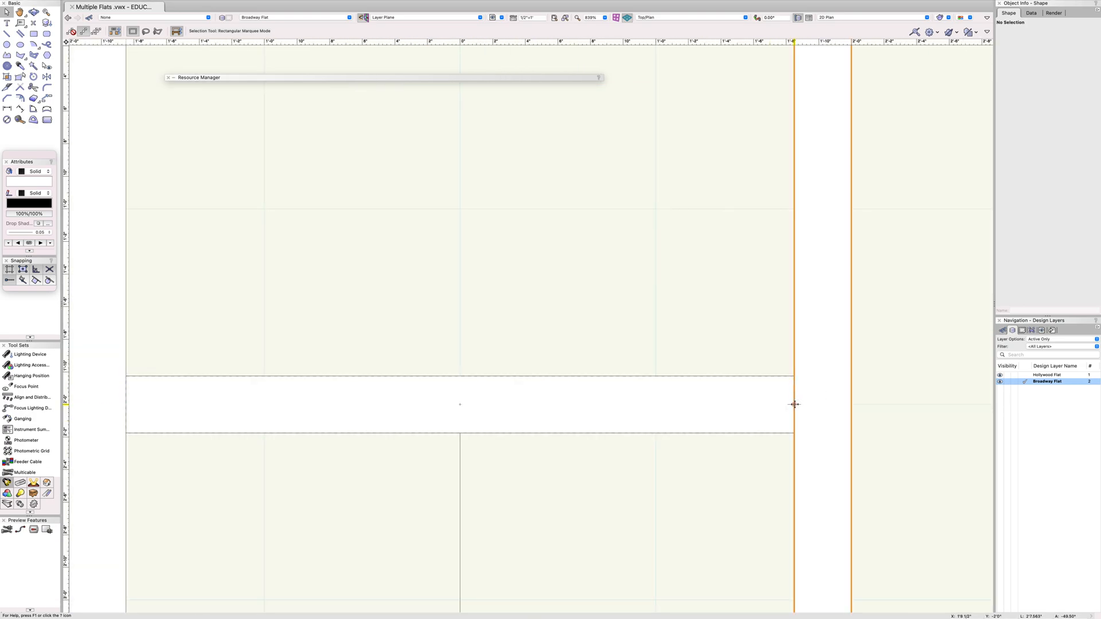
scroll(590, 391, down, 2)
scroll(541, 346, down, 1)
scroll(538, 386, up, 3)
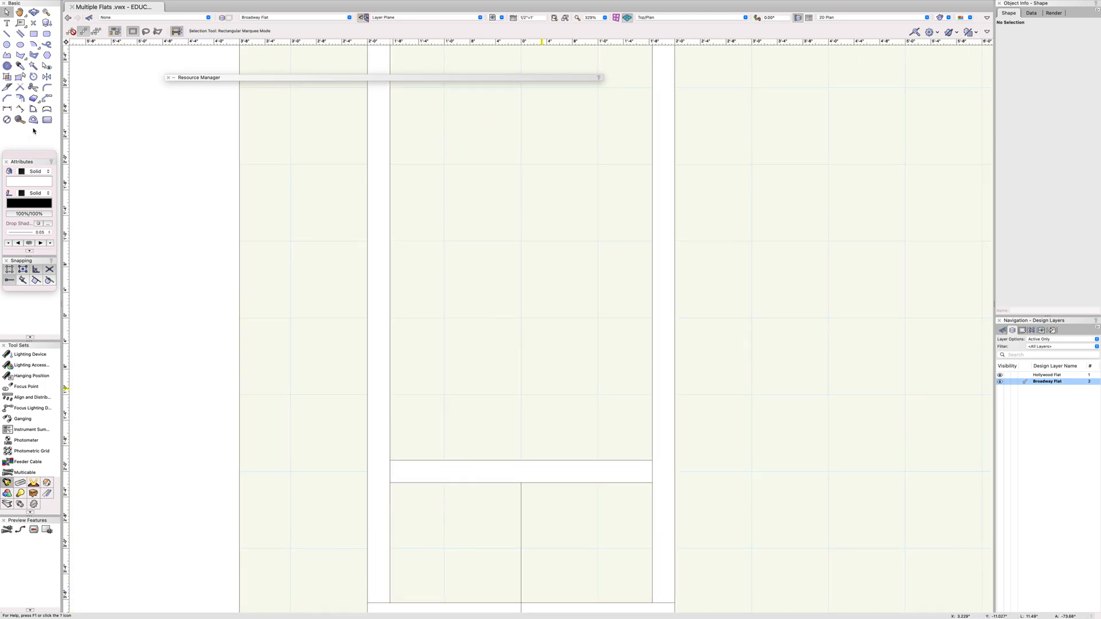
click(7, 34)
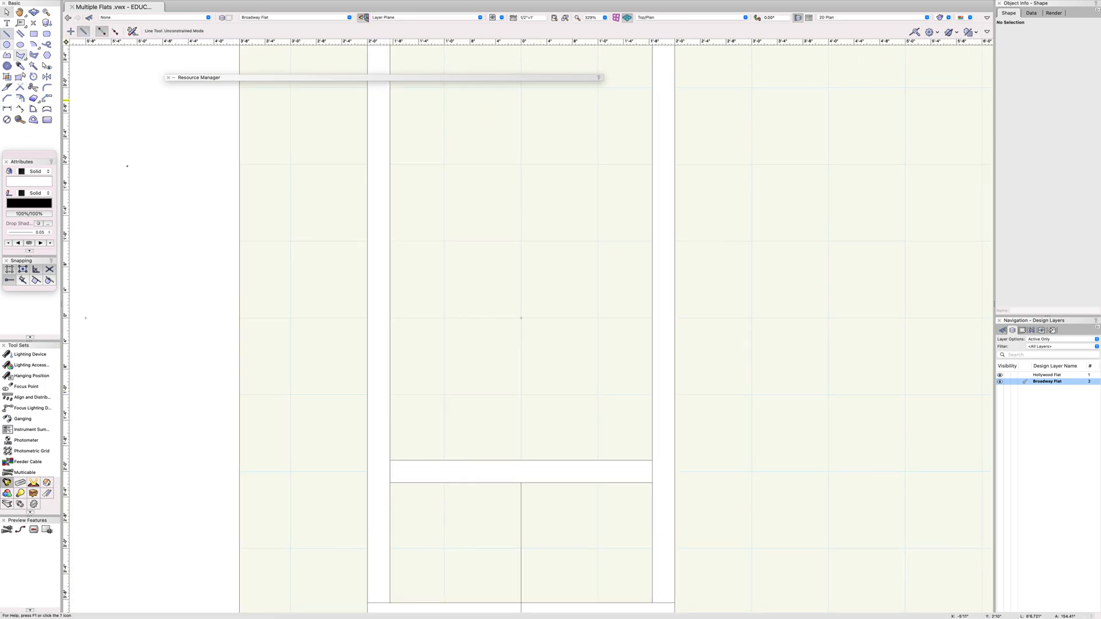
click(520, 471)
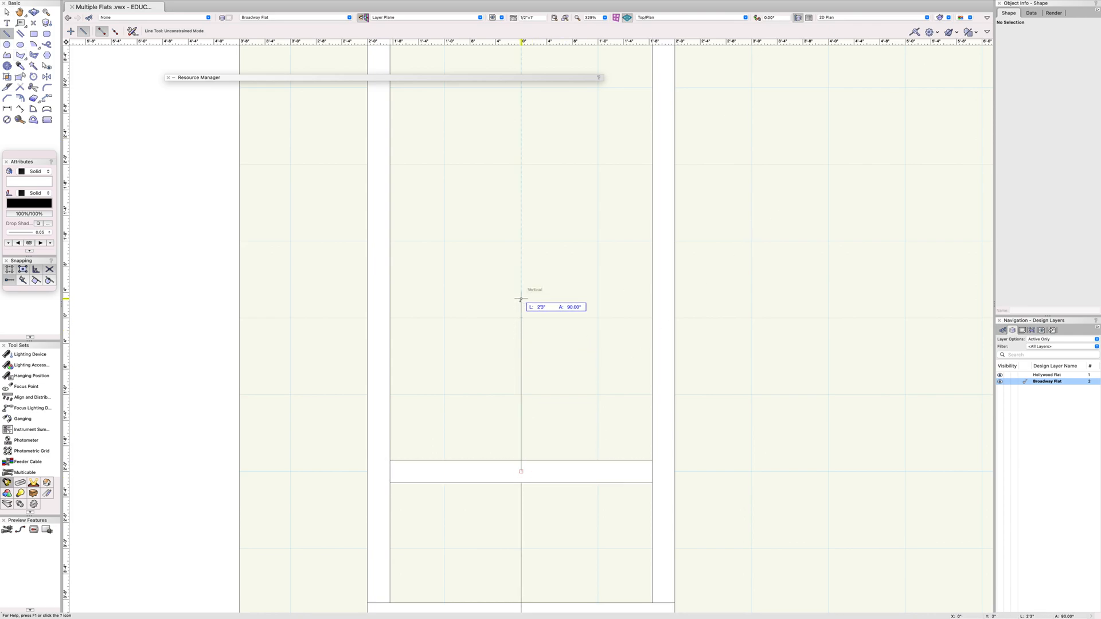
text(2)
key(Tab)
key(Return)
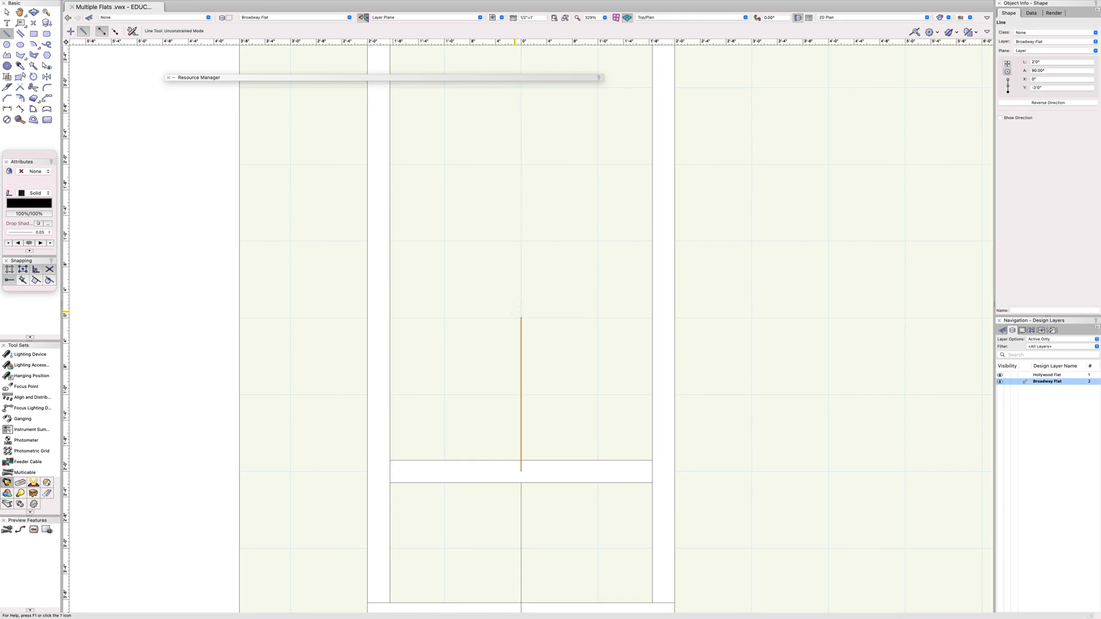
Duplicate the lower crosspiece and centre the copy on the upper end of the second 2' line.
key(x)
click(585, 471)
key(super+d)
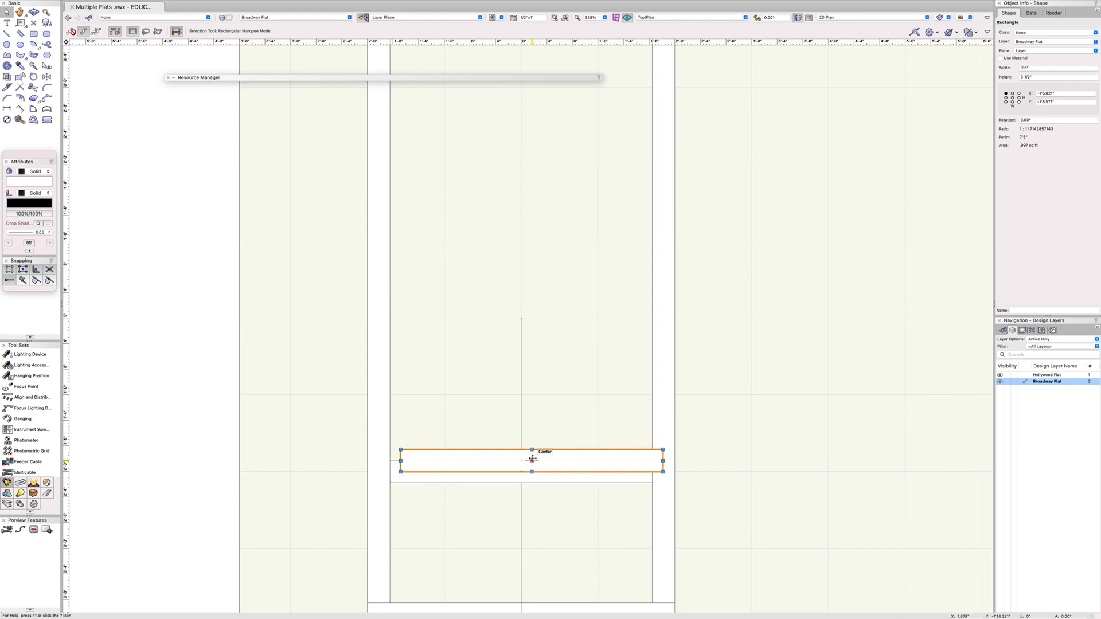
drag(532, 461, 522, 320)
click(560, 372)
Duplicate the middle crosspiece and place the copy between the stiles, centred 2' above it.
middle_drag(590, 253, 615, 439)
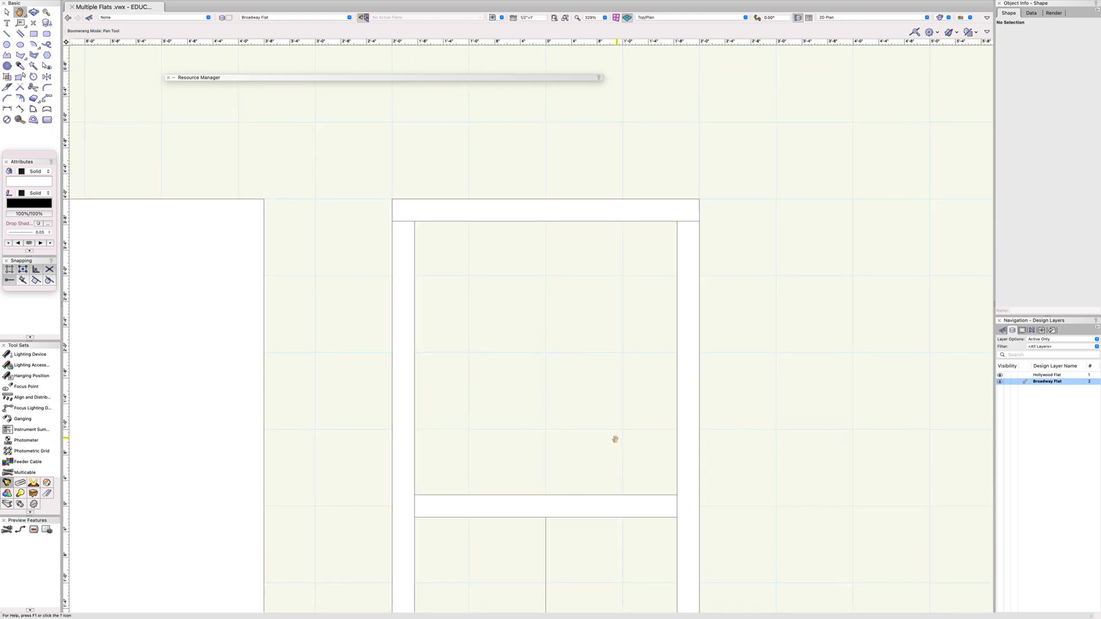
key(space)
mouse_move(534, 498)
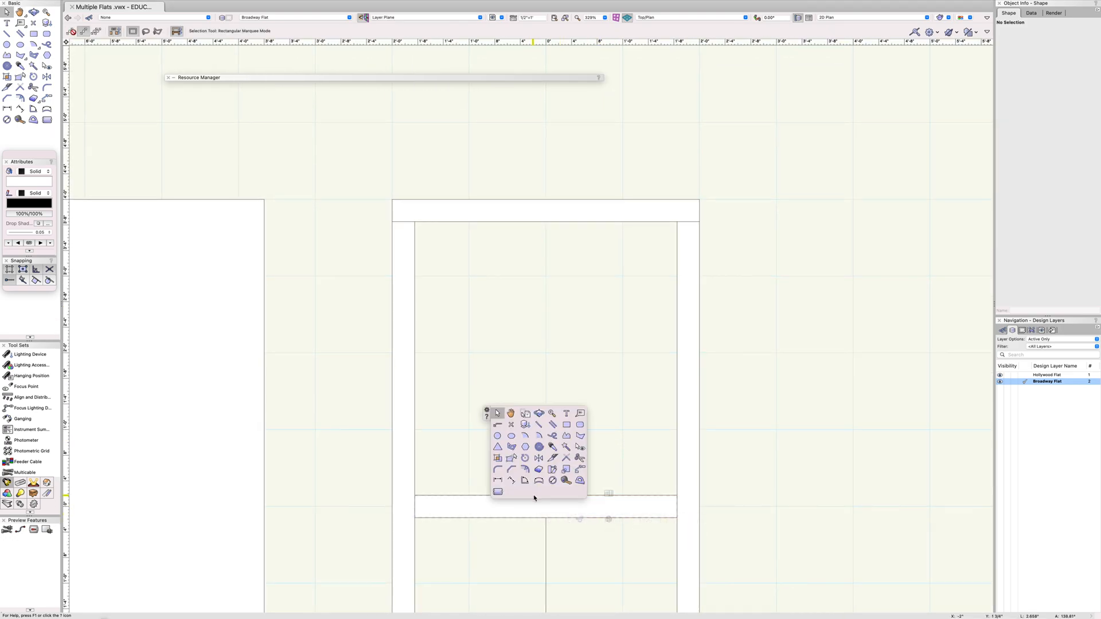
click(626, 508)
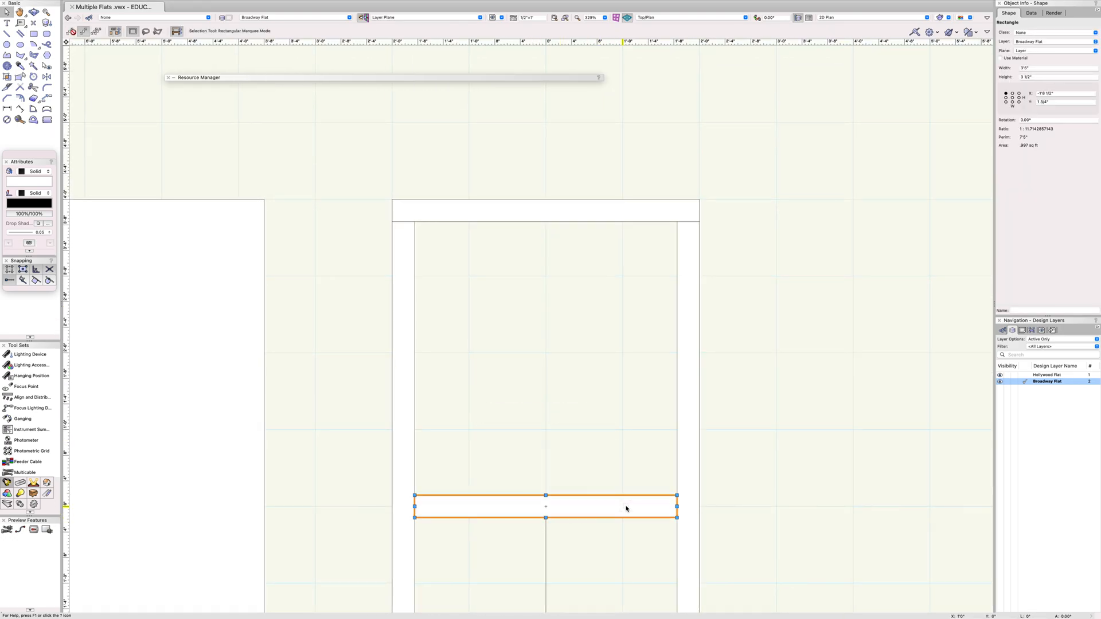
key(super+d)
click(764, 436)
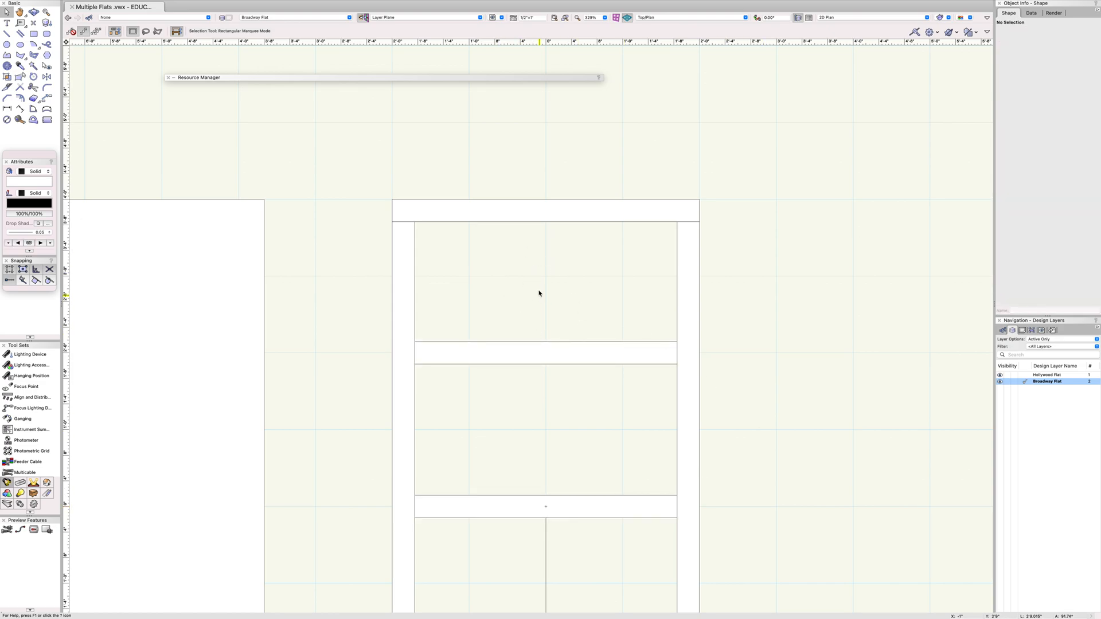
Delete the two vertical construction lines below the middle and lower crosspieces.
scroll(740, 403, down, 5)
scroll(672, 468, up, 5)
click(666, 468)
key(Delete)
click(666, 562)
key(Delete)
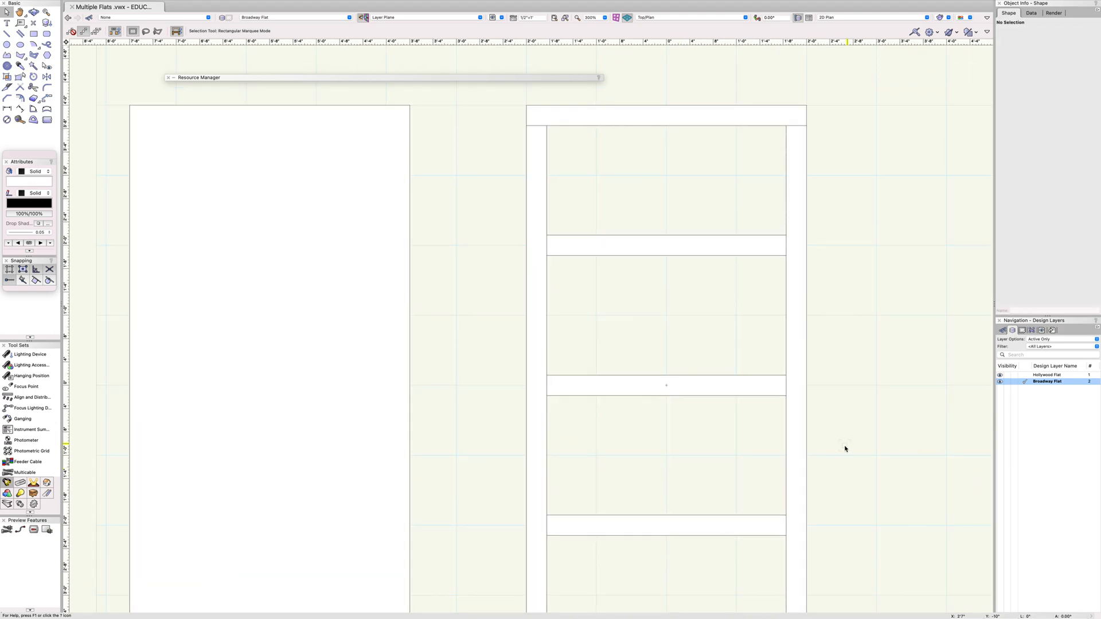
Draw a closed right-triangle polyline with 3" legs inside the frame, near the joint of the top rail and left stile.
middle_drag(852, 440, 729, 371)
scroll(732, 376, down, 2)
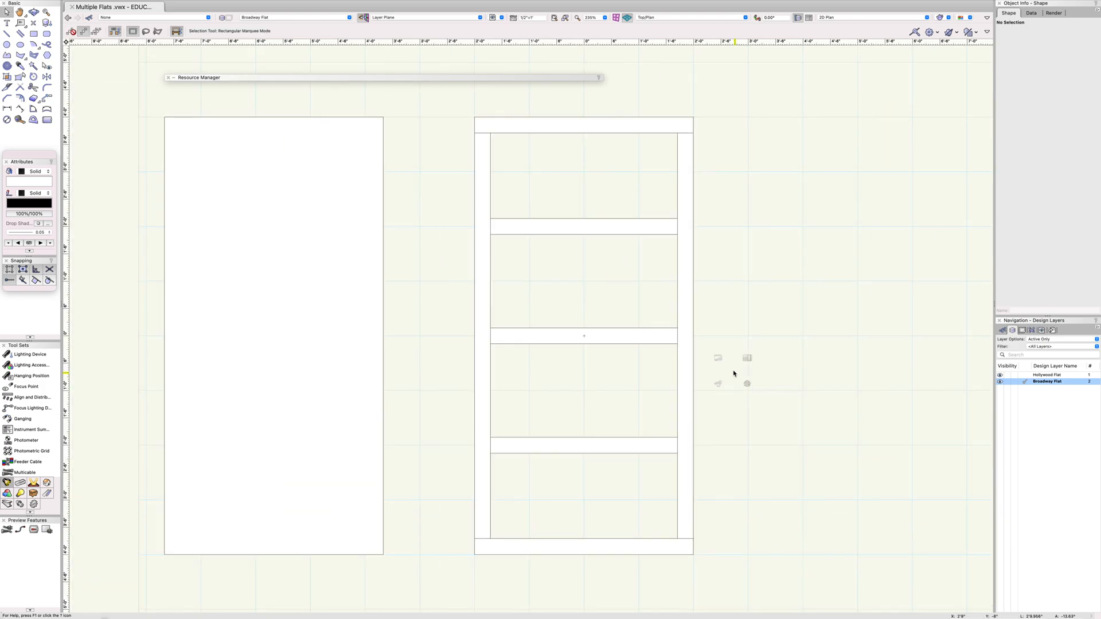
middle_drag(768, 257, 752, 276)
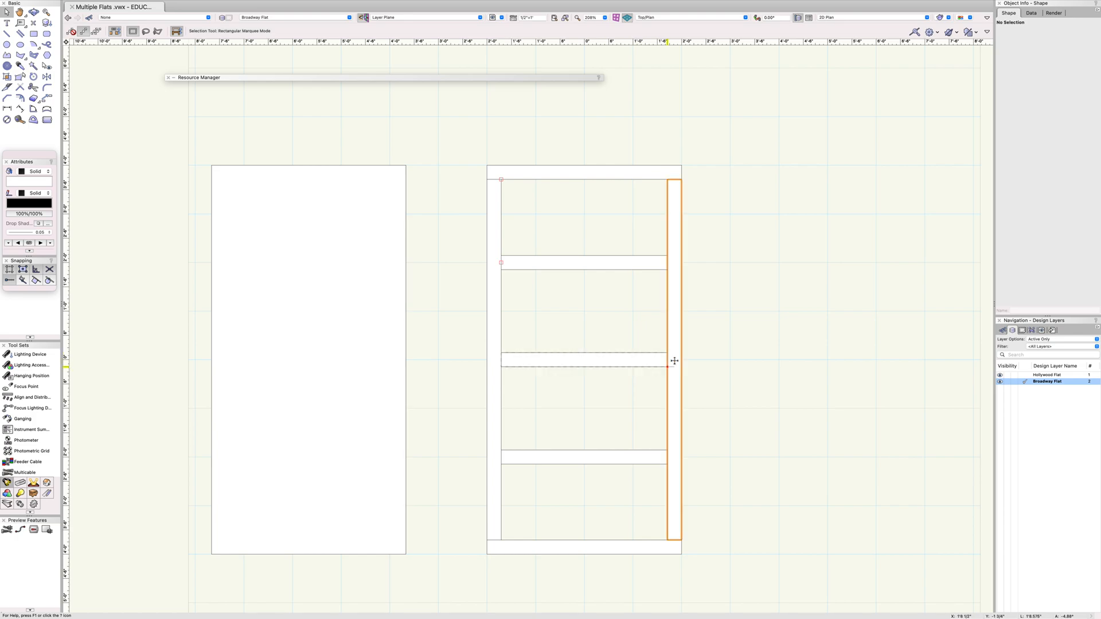
click(8, 57)
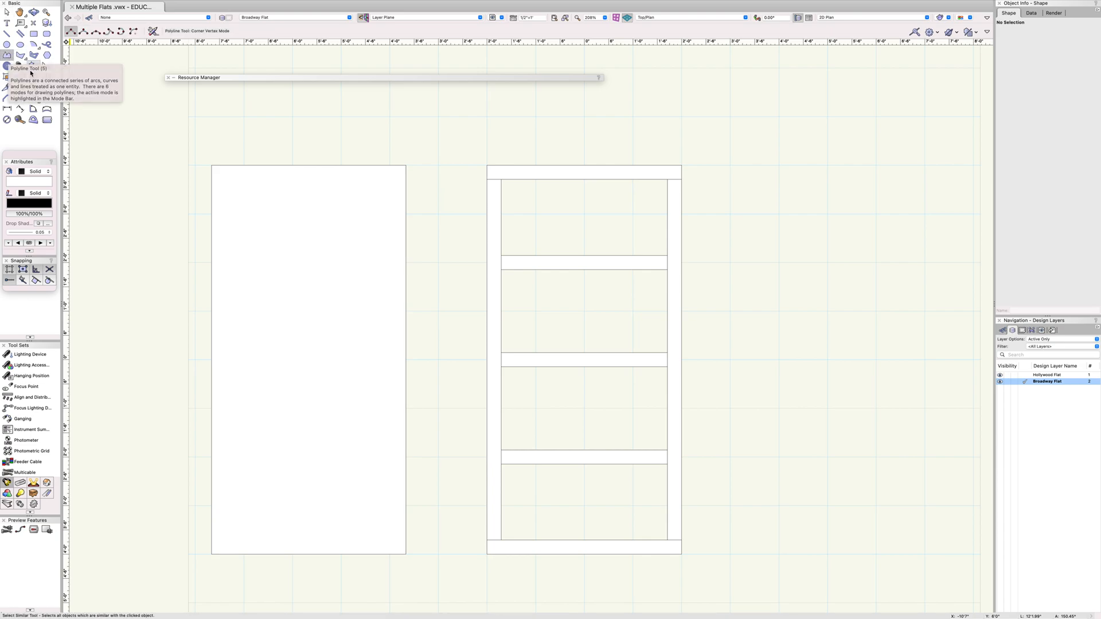
scroll(501, 179, up, 5)
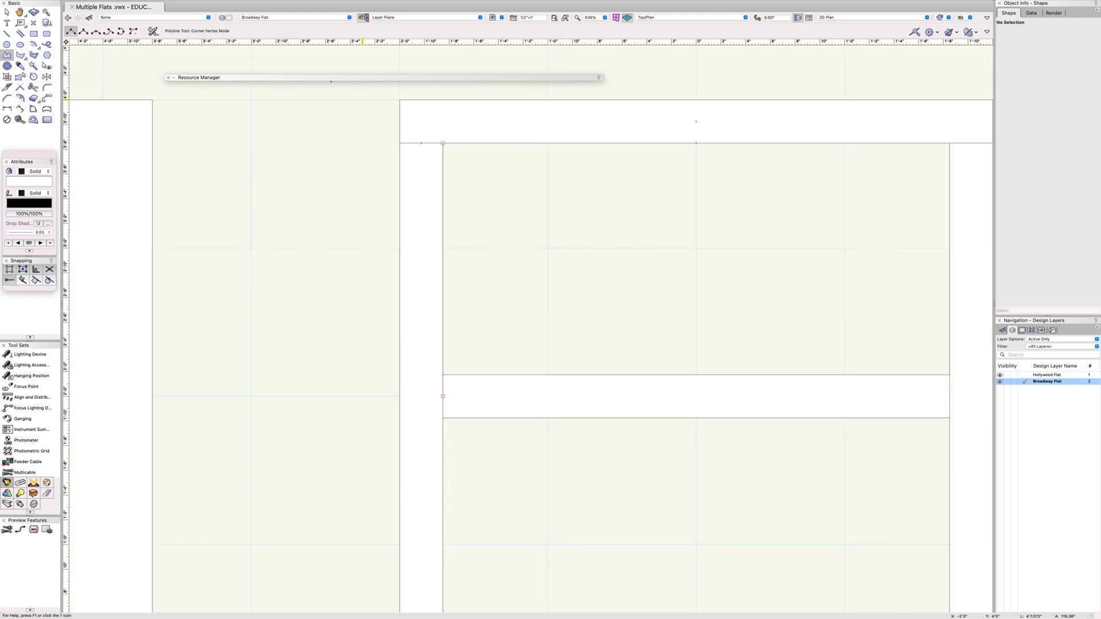
scroll(307, 167, down, 3)
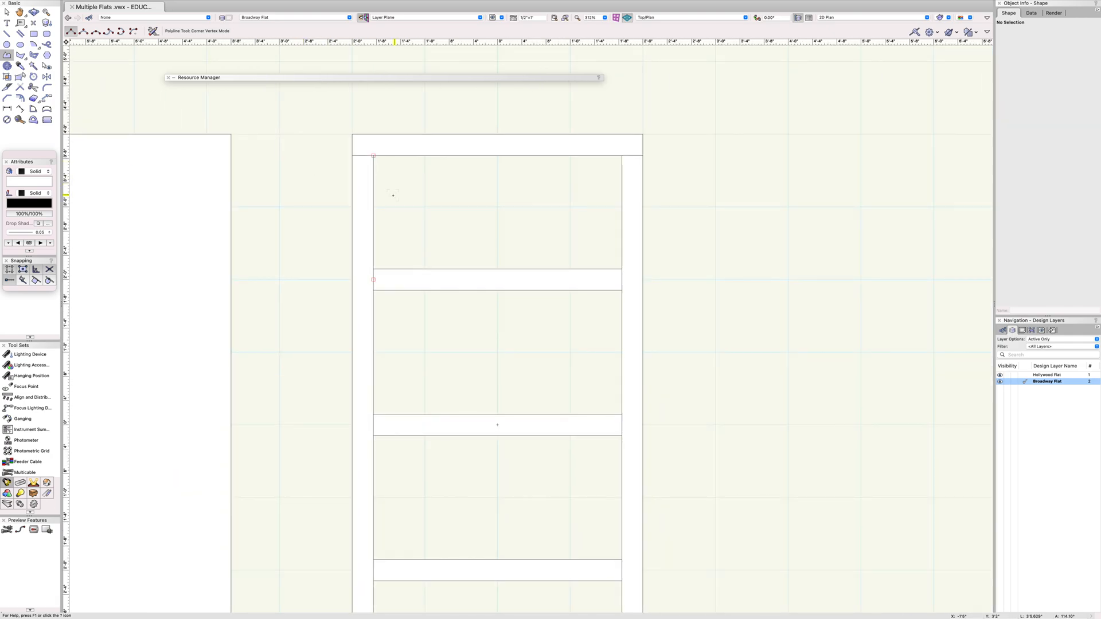
click(394, 176)
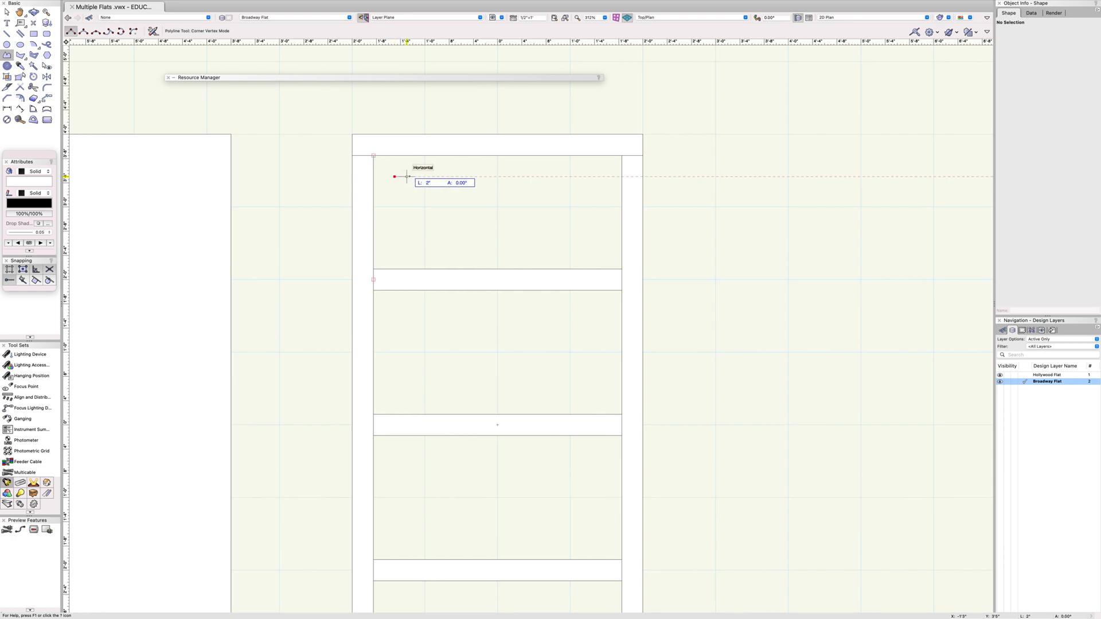
click(412, 176)
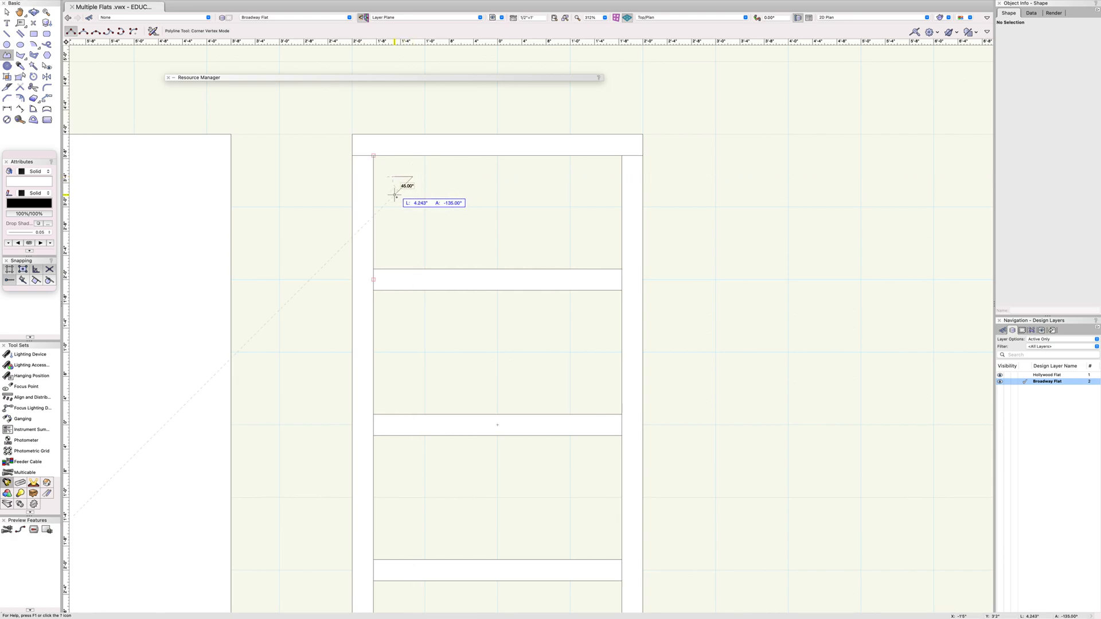
click(394, 195)
click(395, 177)
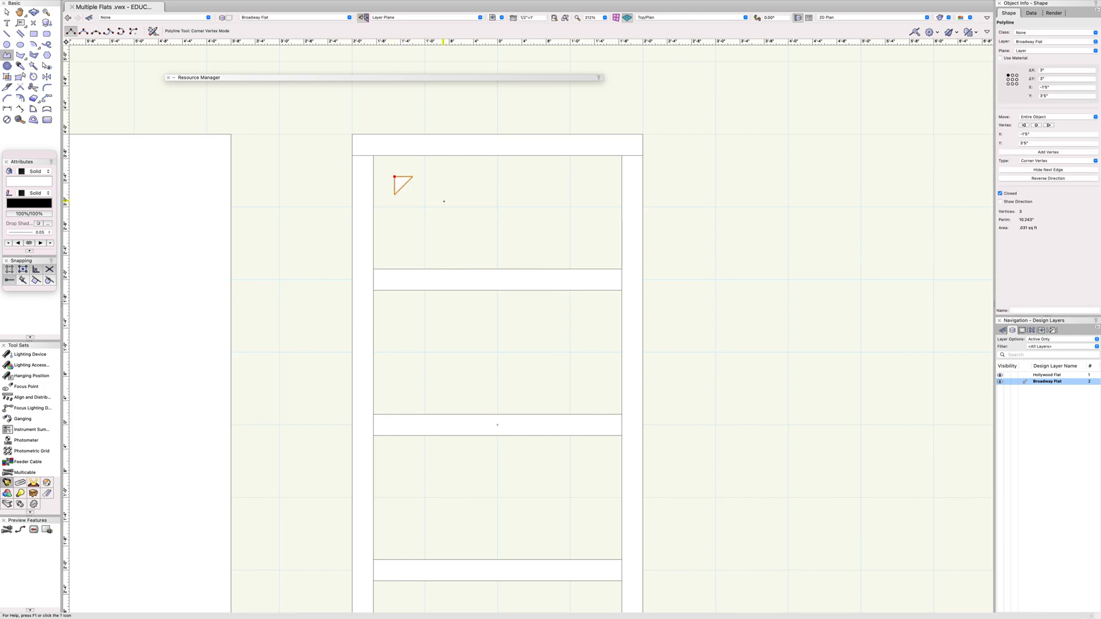
Move the triangle diagonally so it overlaps the joint of the top rail and left stile.
scroll(414, 200, up, 2)
key(x)
key(x)
middle_drag(419, 182, 535, 325)
drag(504, 315, 453, 263)
click(495, 298)
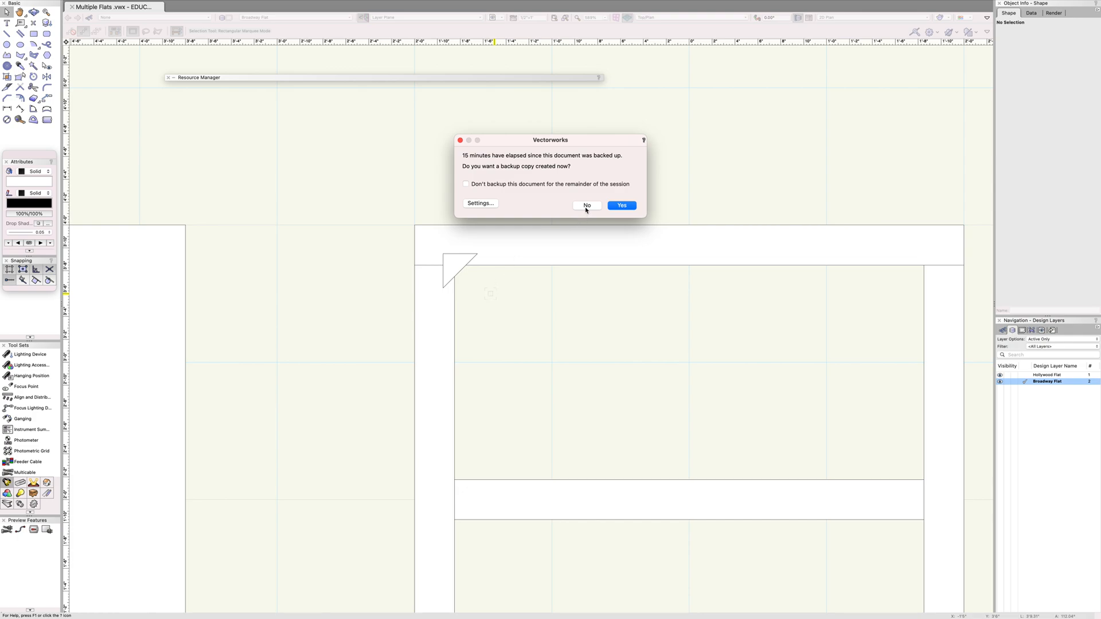
Decline the backup copy and enlarge the triangle at the top rail and left stile joint to 4 1/2" legs.
click(585, 208)
click(475, 254)
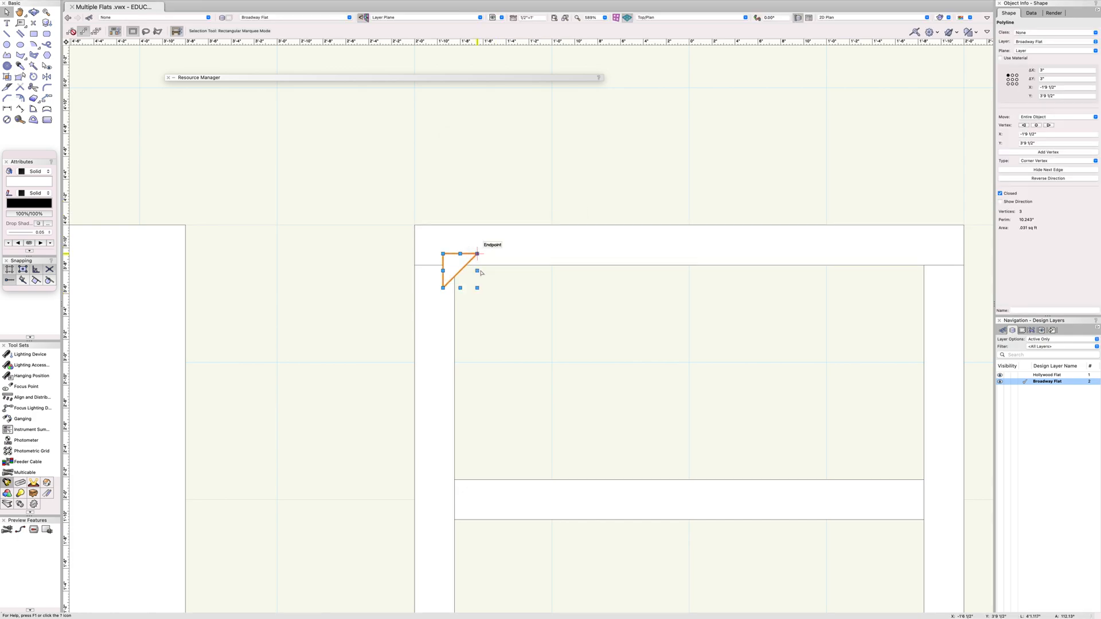
click(529, 315)
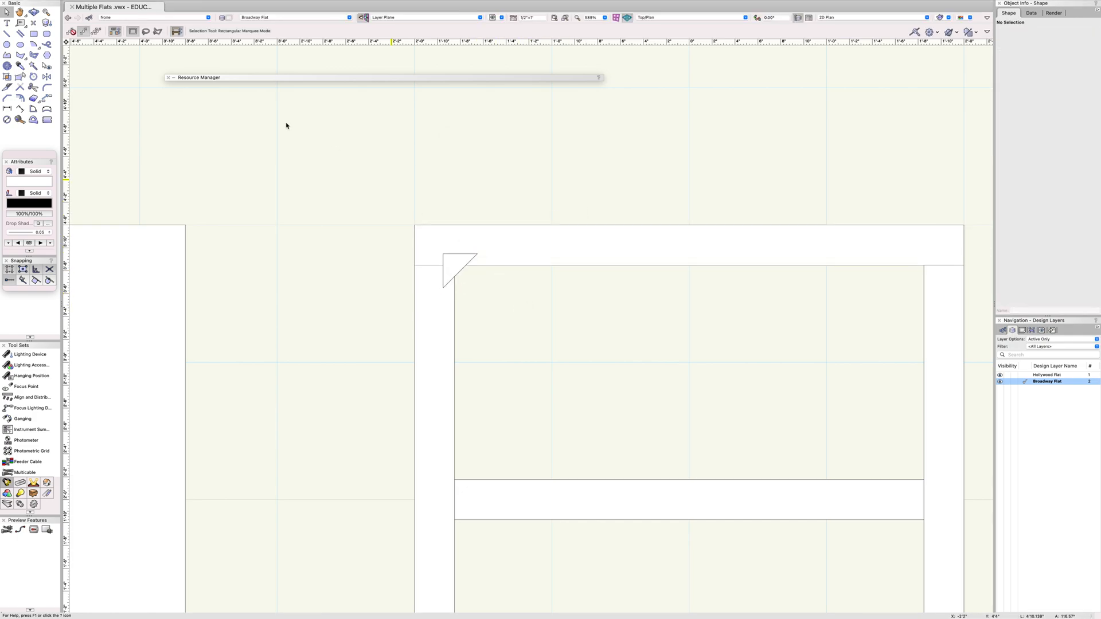
click(472, 258)
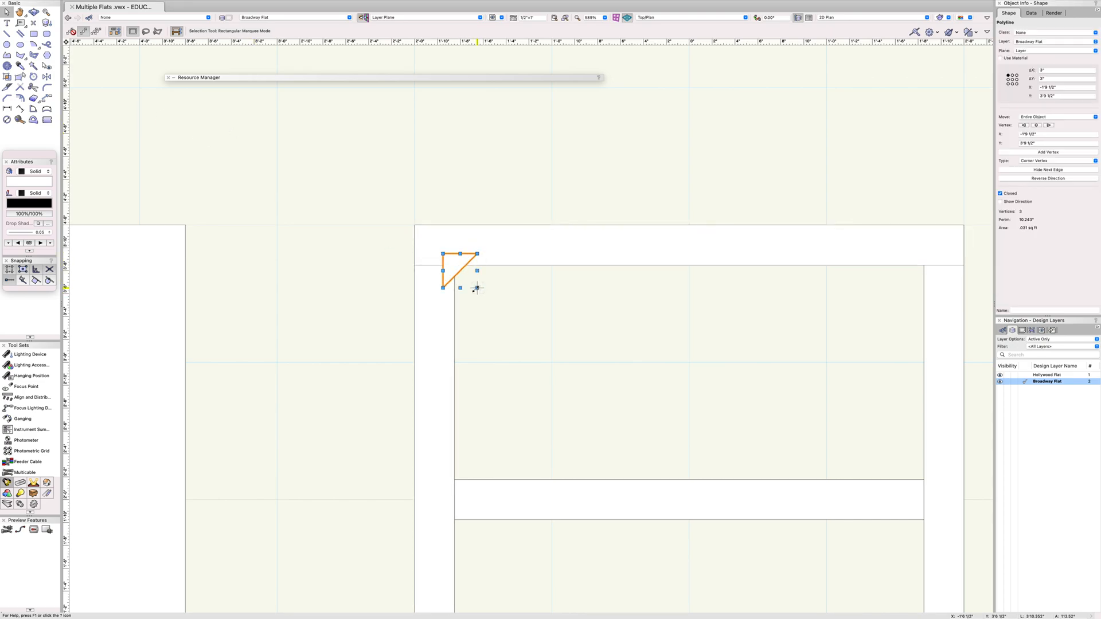
drag(477, 288, 494, 305)
Move the enlarged triangle 1/2" up and 1/2" left over the joint of the top rail and left stile.
drag(459, 268, 453, 262)
click(531, 307)
scroll(529, 305, down, 2)
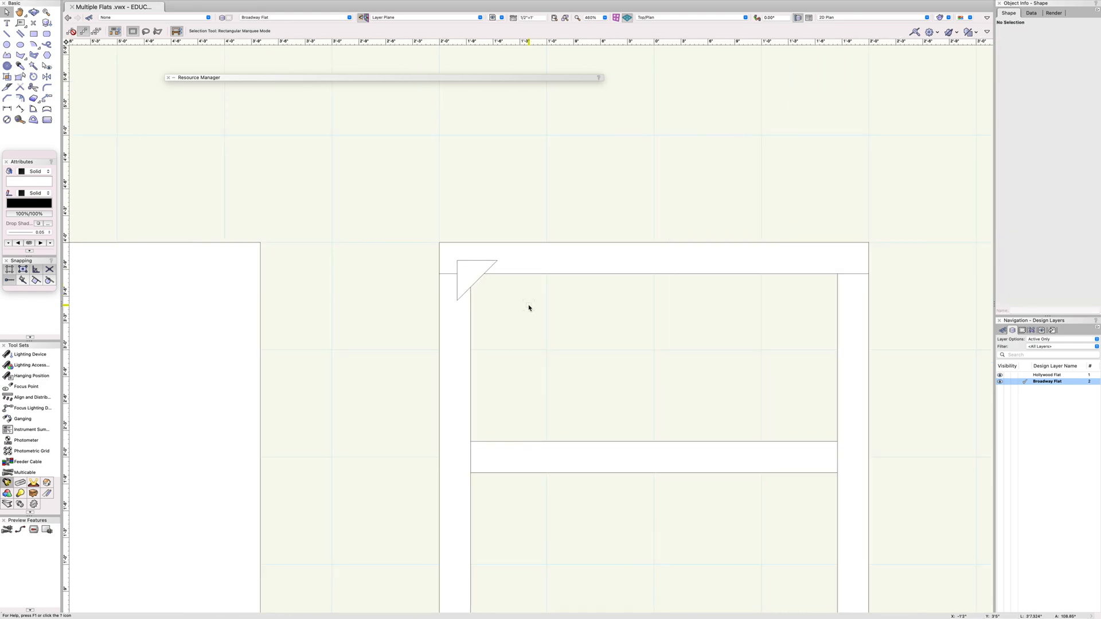
Mirror a duplicate of the corner triangle across the frame's vertical centreline onto the top rail and right stile joint.
middle_drag(555, 310, 441, 276)
click(374, 253)
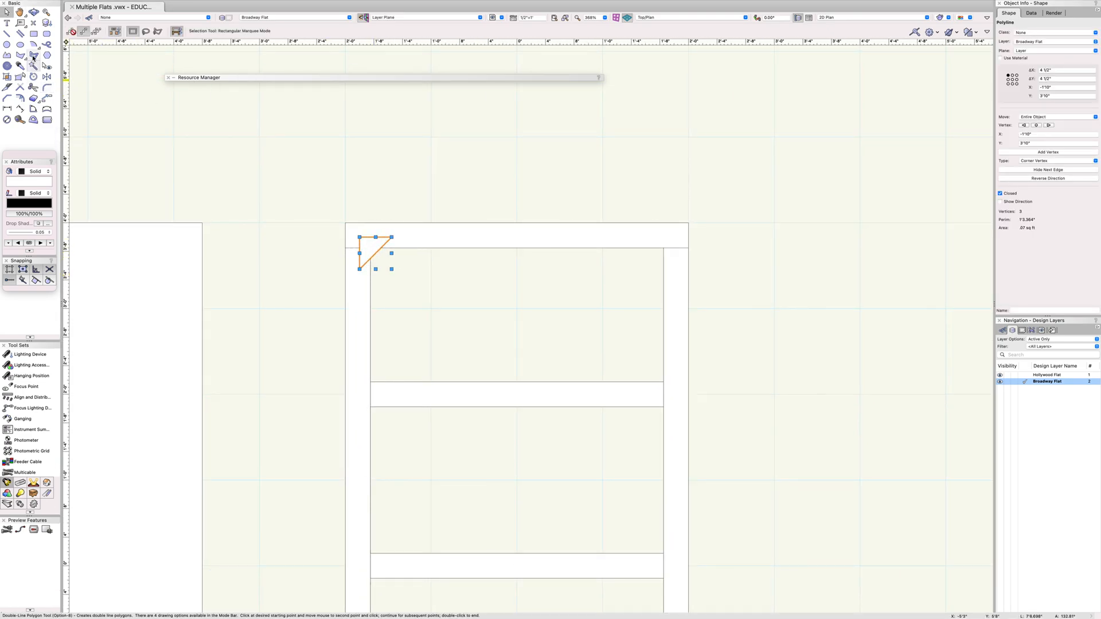
click(46, 76)
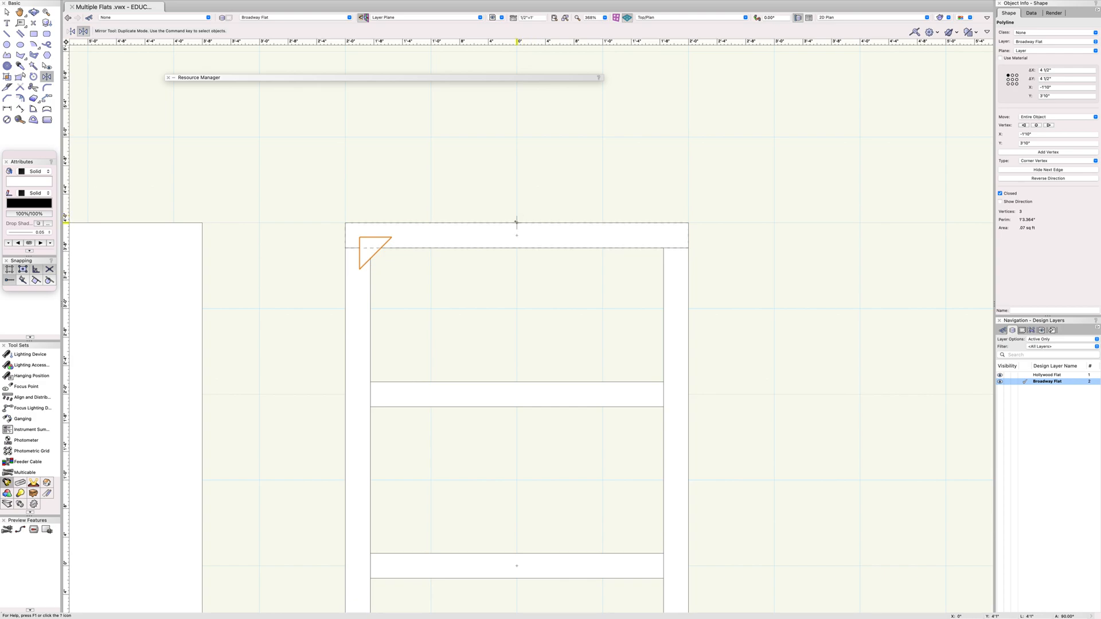
click(516, 237)
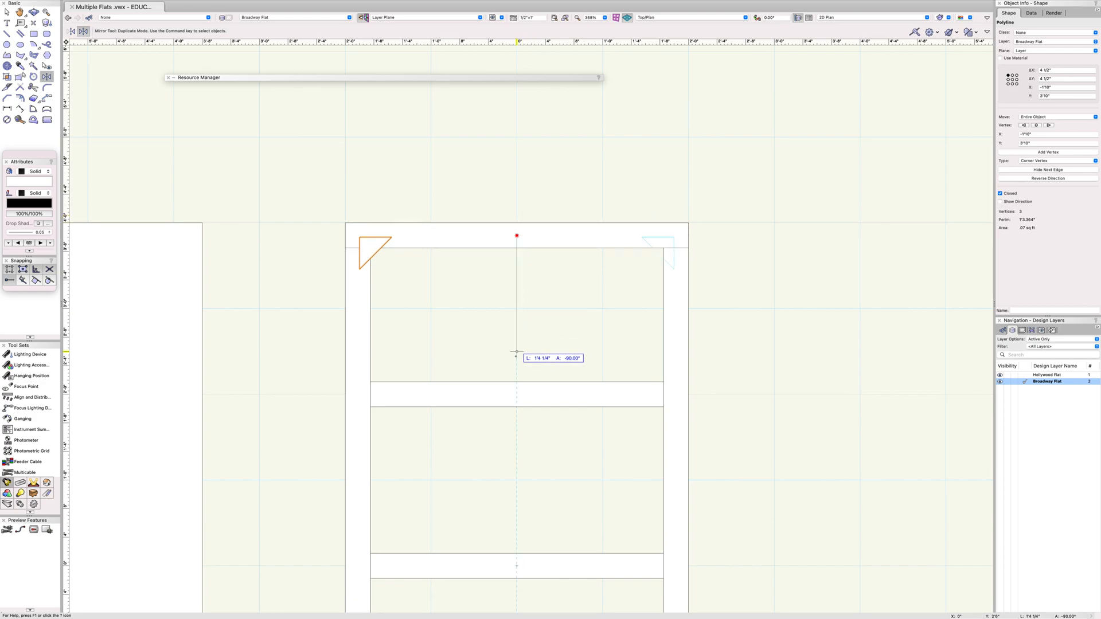
click(517, 382)
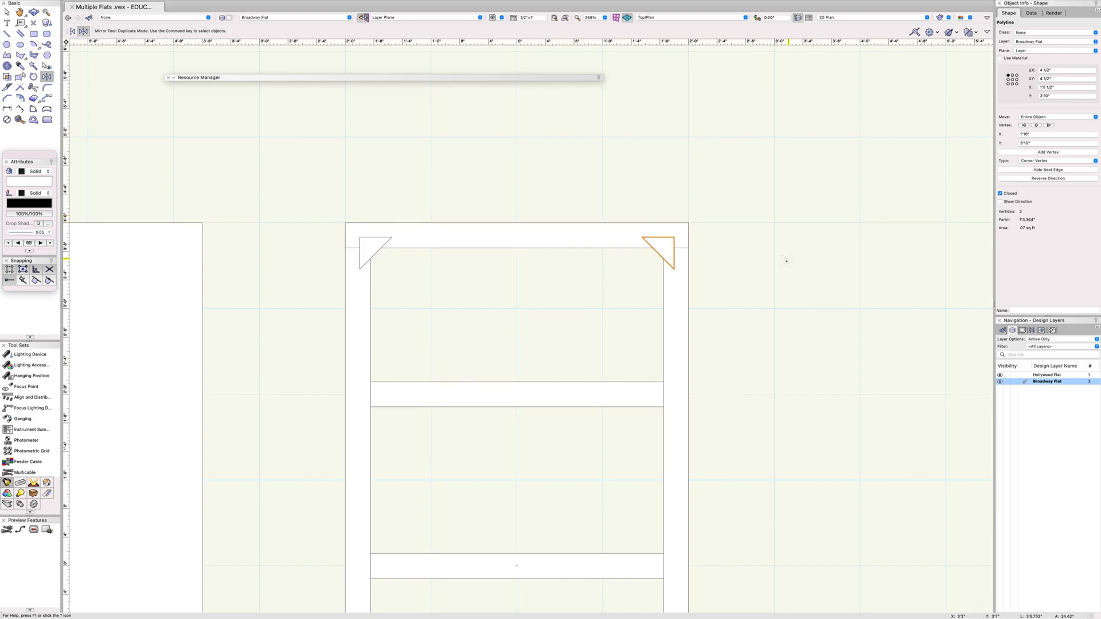
key(x)
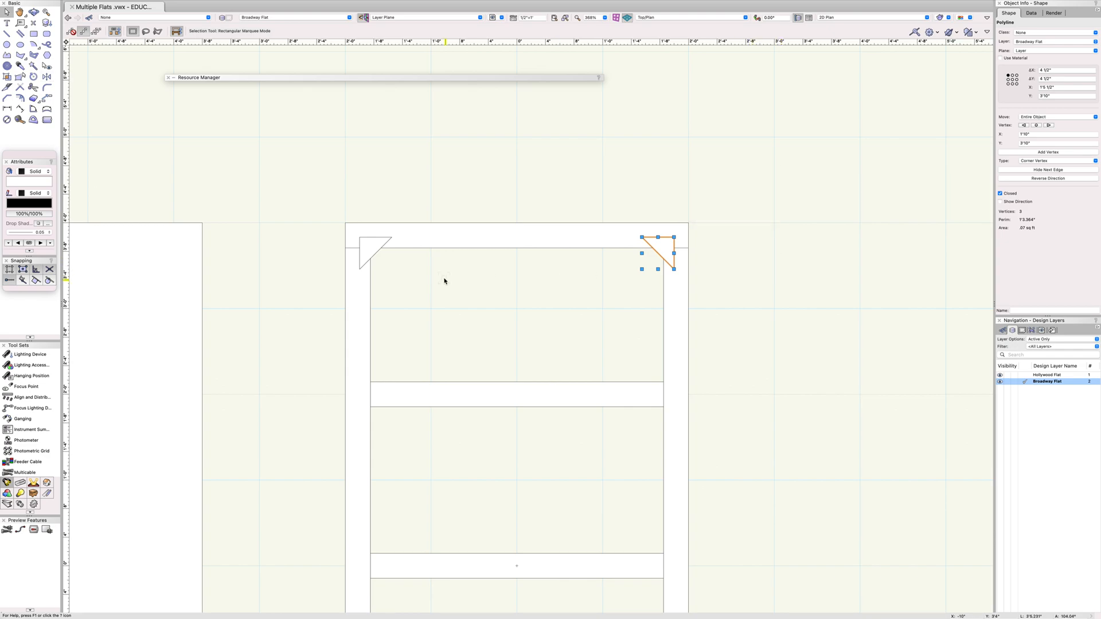
Mirror duplicates of both top corner triangles across the middle crosspiece's horizontal centreline onto the bottom corners of the frame.
shift+click(376, 256)
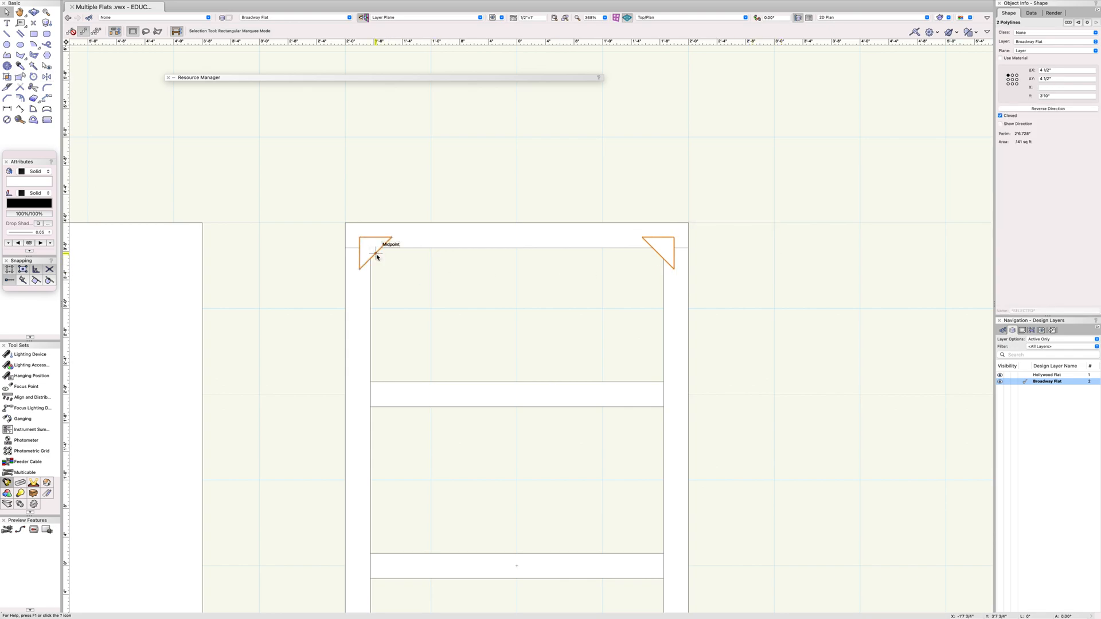
drag(549, 306, 587, 192)
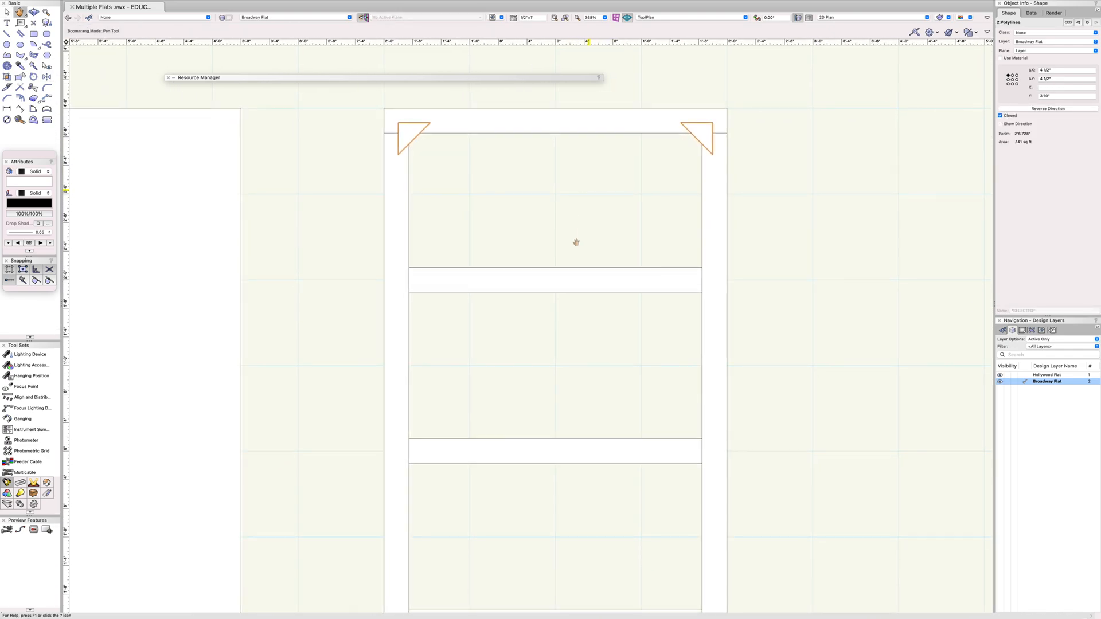
scroll(577, 246, down, 4)
scroll(631, 462, down, 2)
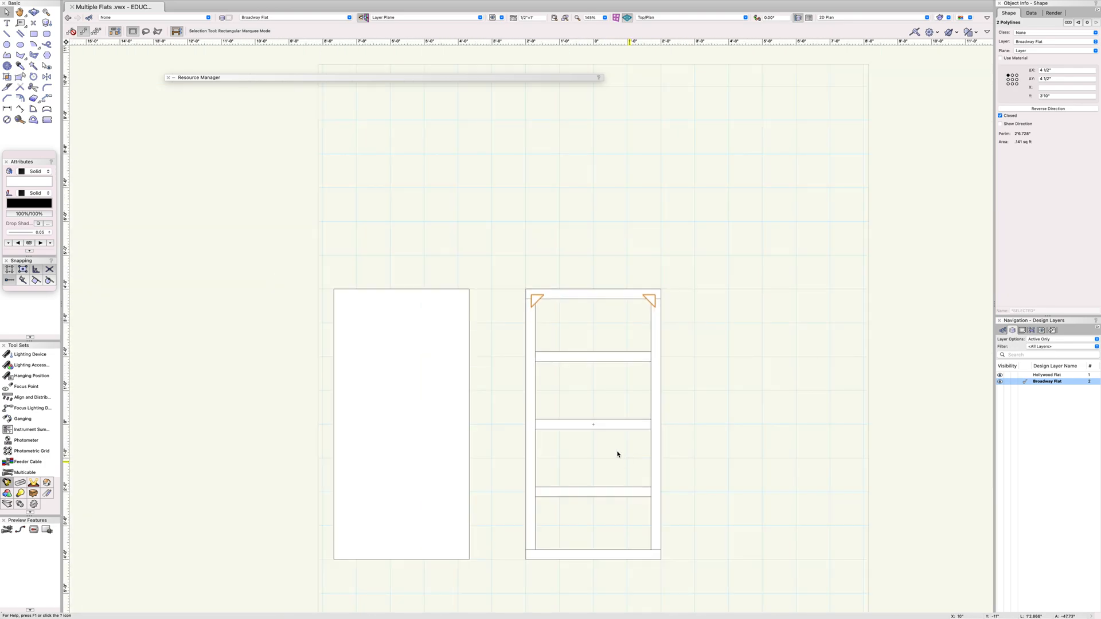
click(47, 78)
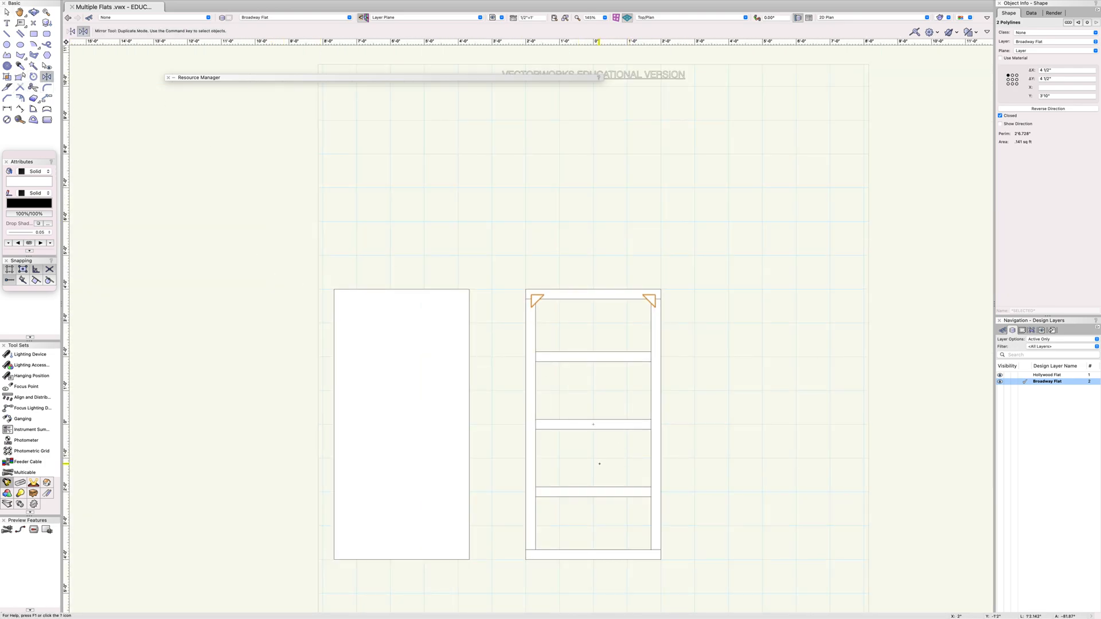
click(593, 425)
click(703, 425)
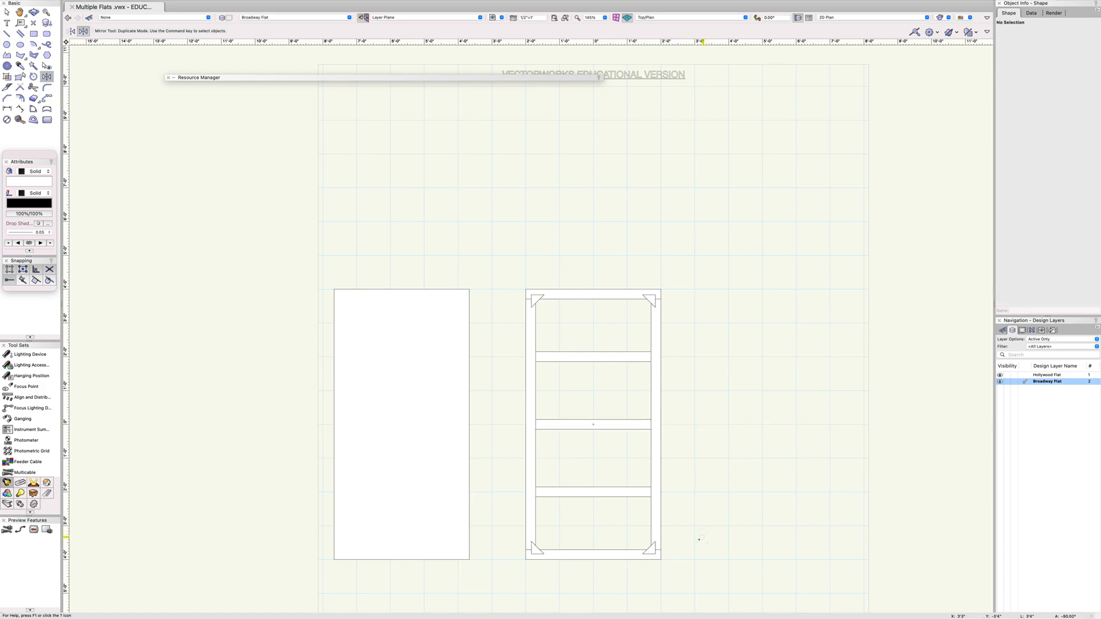
Draw a horizontal rectangle about 3" by 1.73" across the joint of the upper crosspiece and left stile.
scroll(697, 545, up, 2)
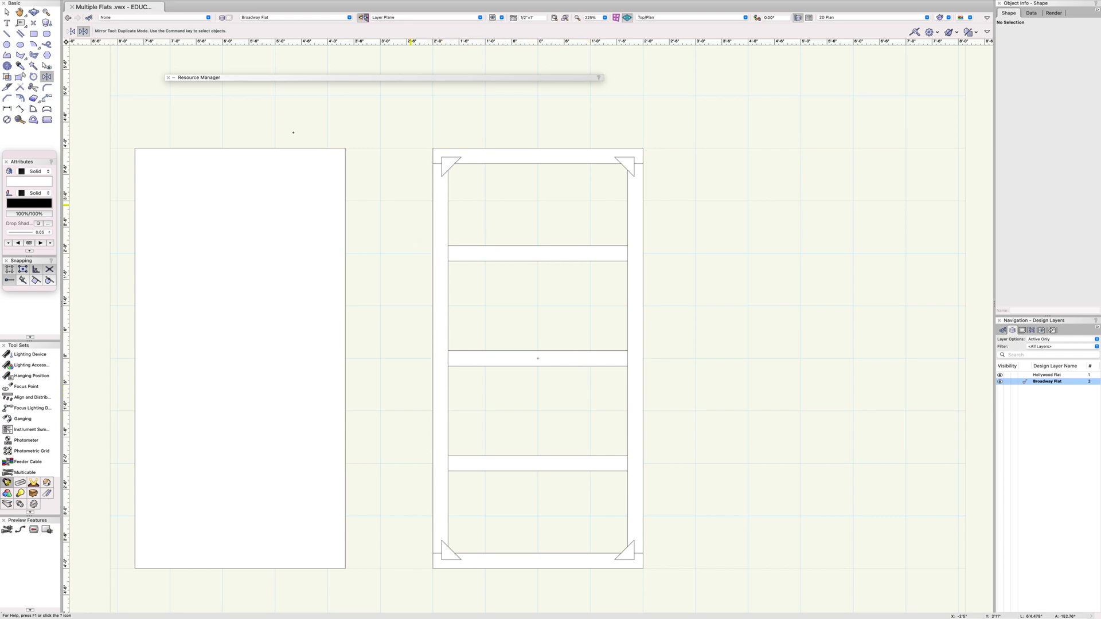
click(33, 33)
scroll(460, 250, up, 1)
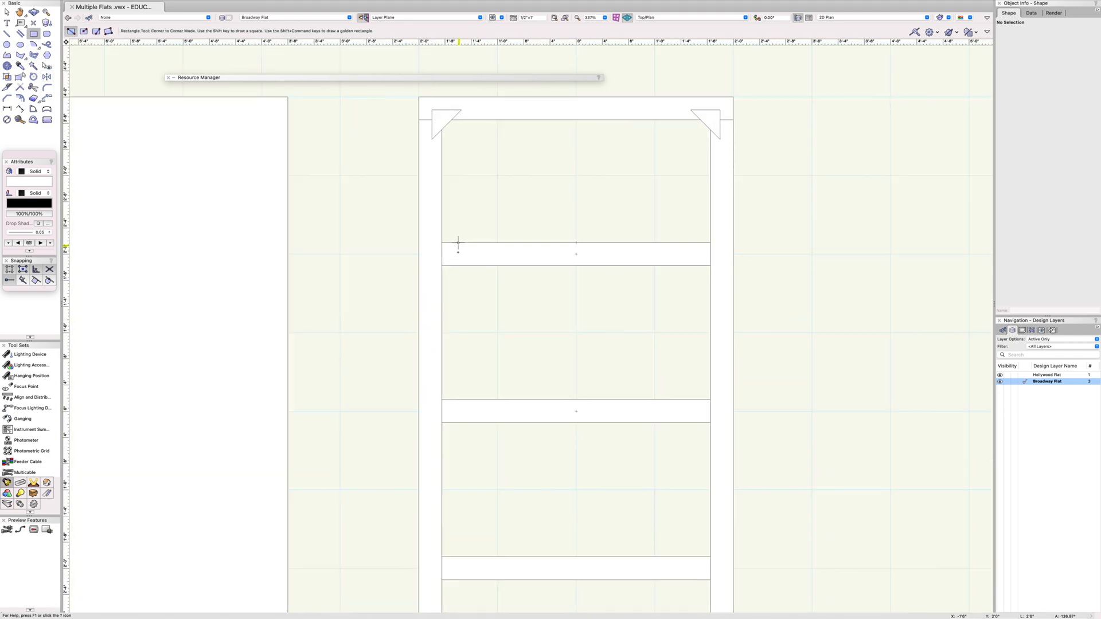
click(432, 248)
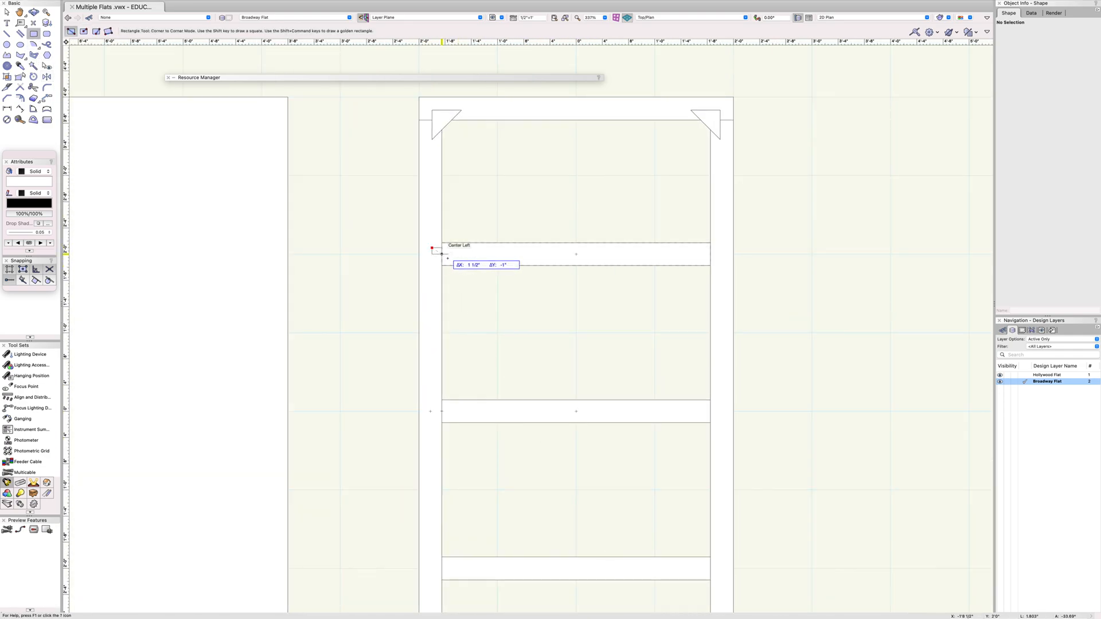
click(451, 259)
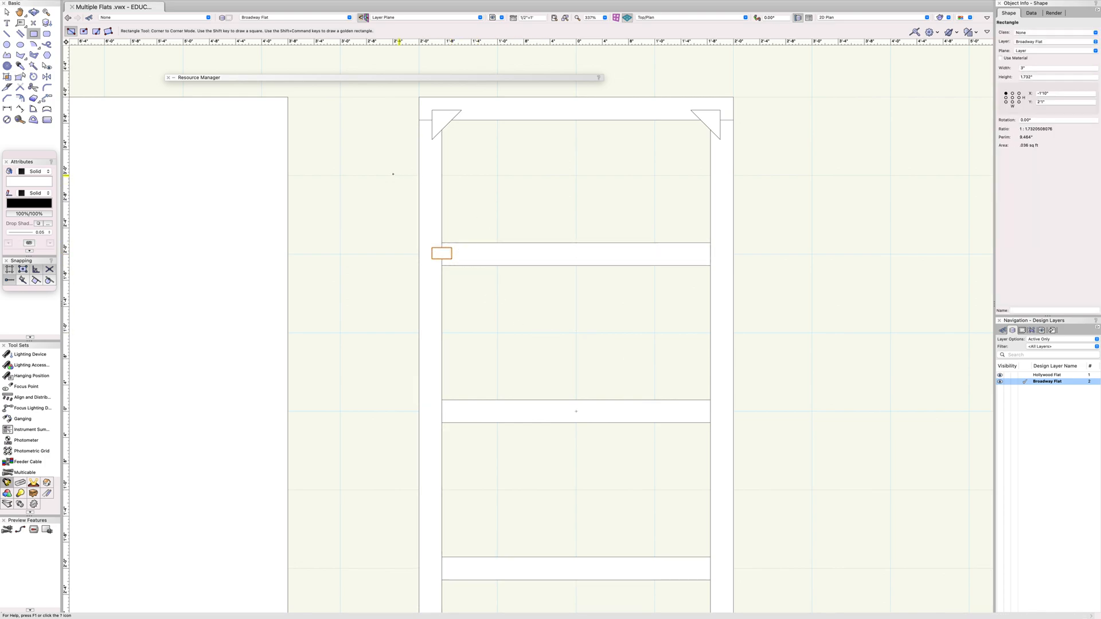
Mirror a duplicate of the small rectangle across the frame's vertical centreline onto the upper crosspiece's right stile joint.
click(47, 77)
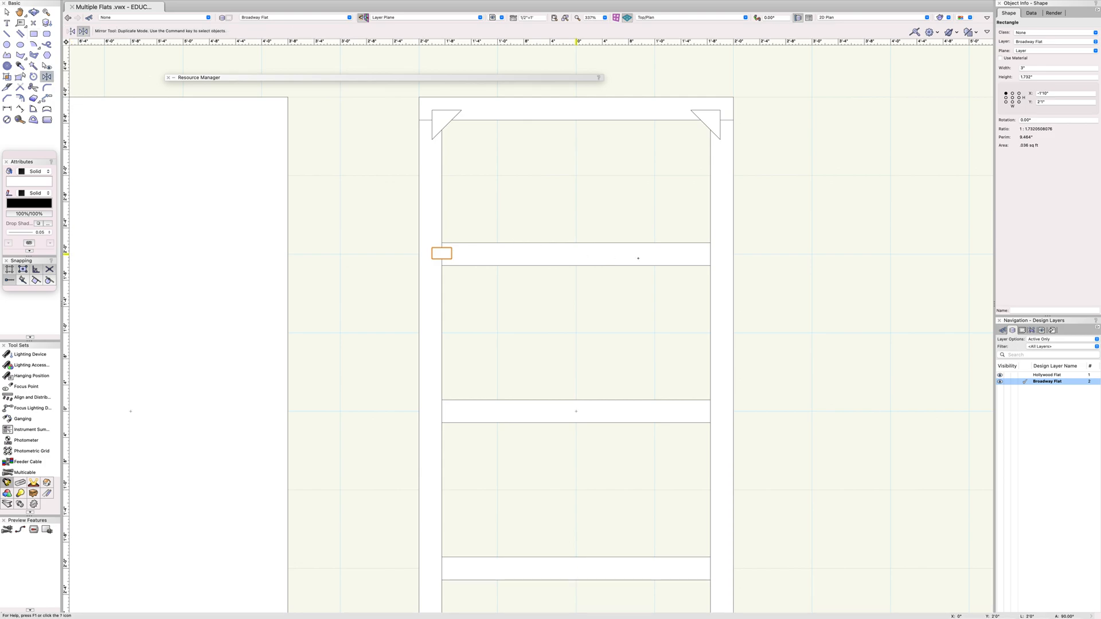
click(576, 253)
click(577, 332)
key(x)
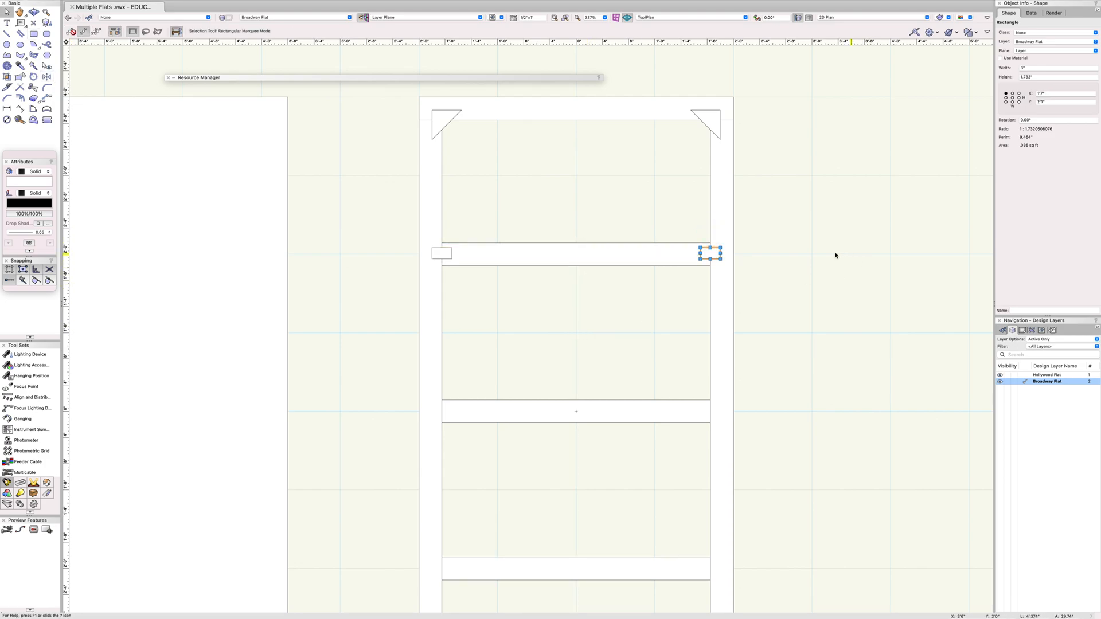
Duplicate both small rectangles and place the copies over the joints of the middle crosspiece and the stiles.
shift+click(449, 257)
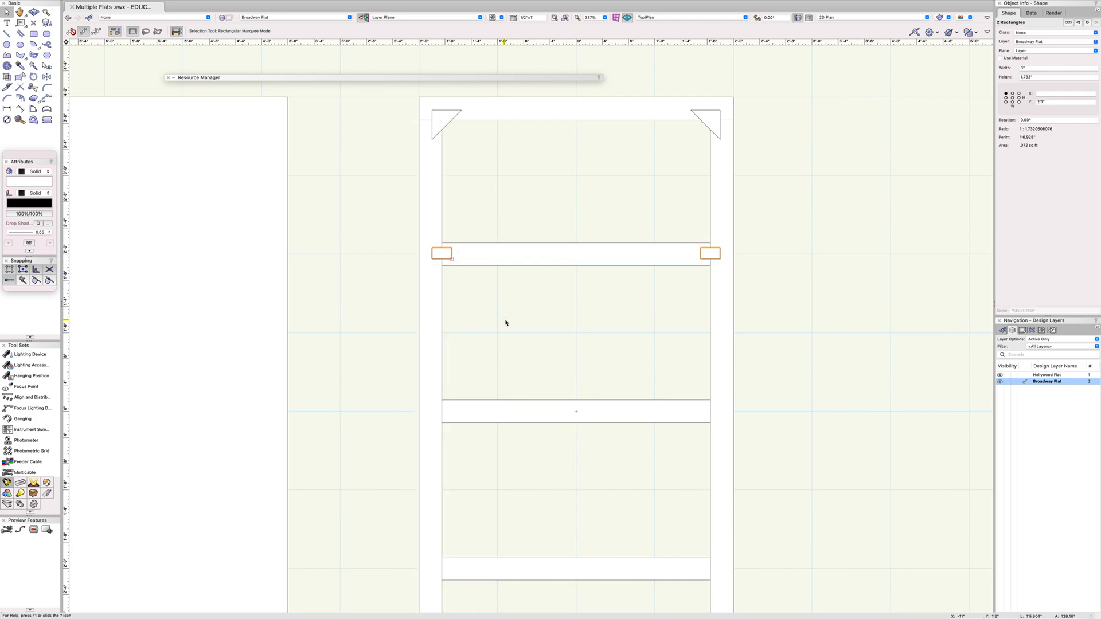
key(super+d)
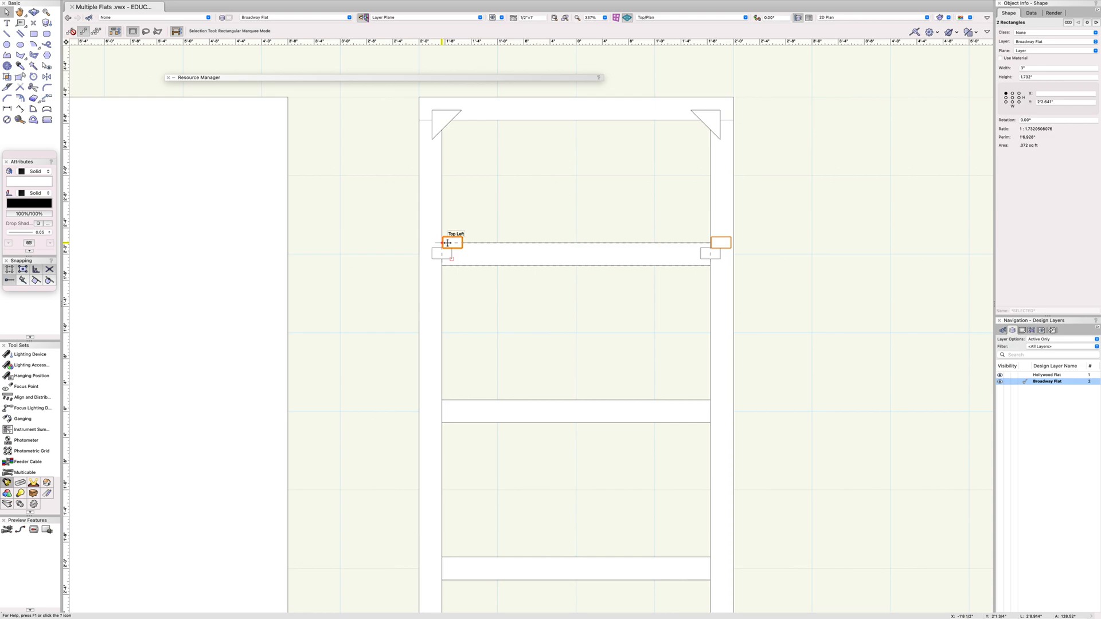
drag(451, 243, 446, 402)
scroll(442, 413, down, 2)
scroll(442, 418, up, 1)
scroll(442, 418, up, 5)
click(530, 271)
Duplicate the middle crosspiece's two small rectangles and place the copies at the ends of the lower crosspiece.
scroll(531, 270, down, 6)
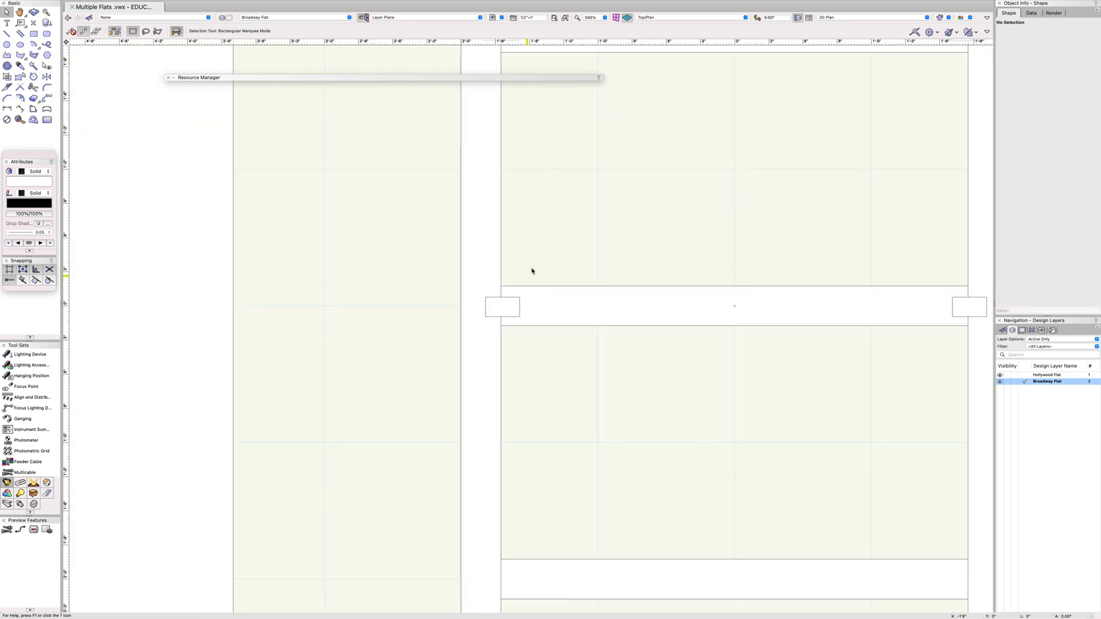
key(space)
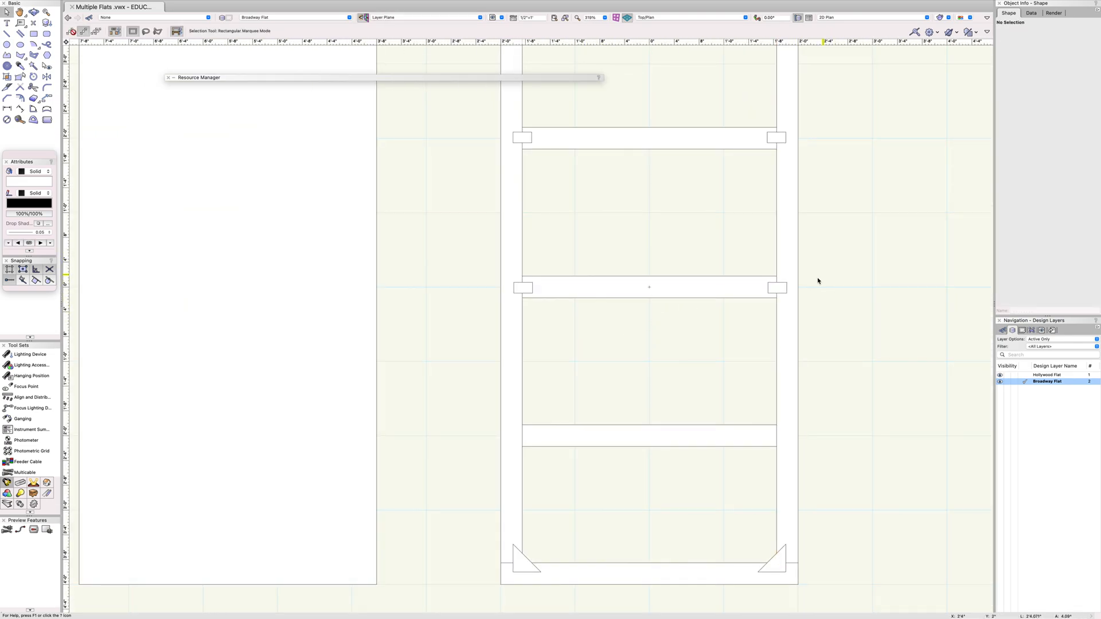
click(783, 287)
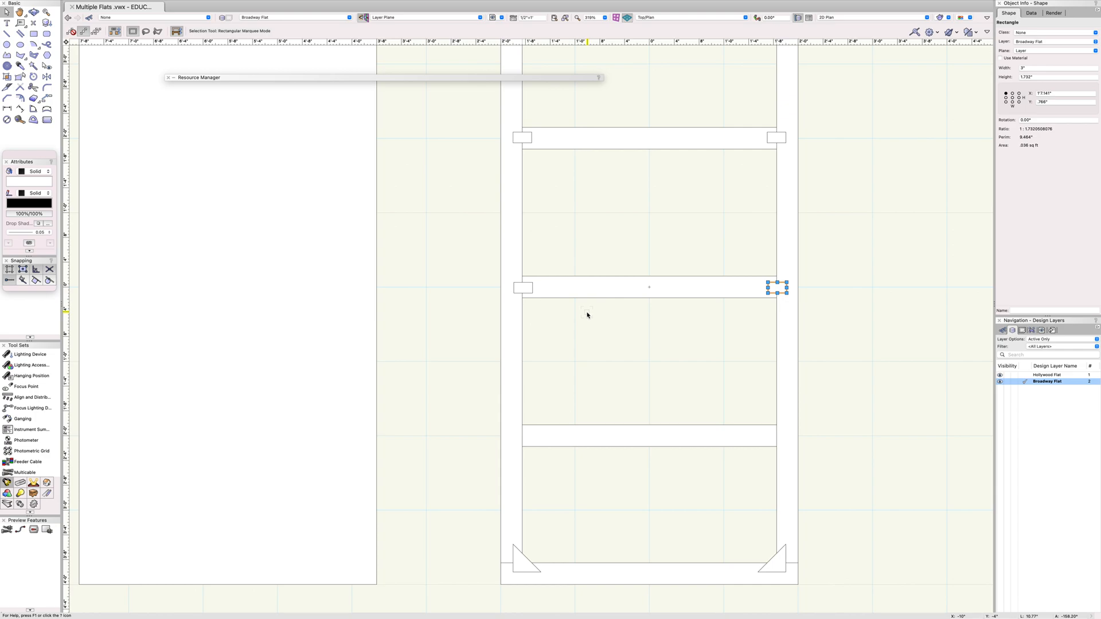
shift+click(526, 290)
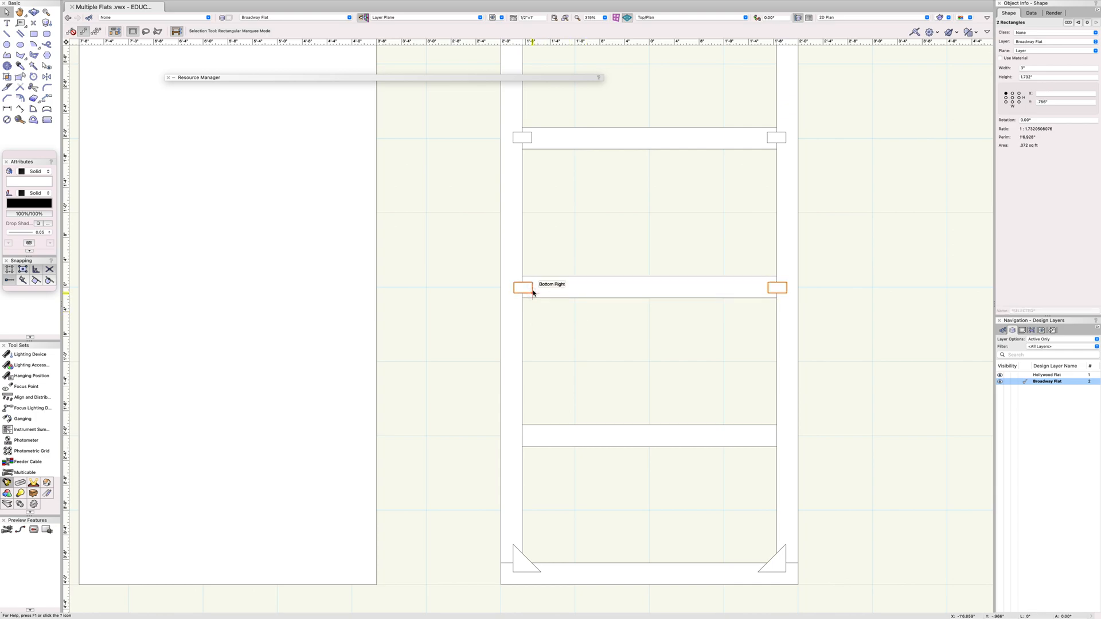
key(ctrl+d)
click(659, 482)
scroll(605, 481, up, 5)
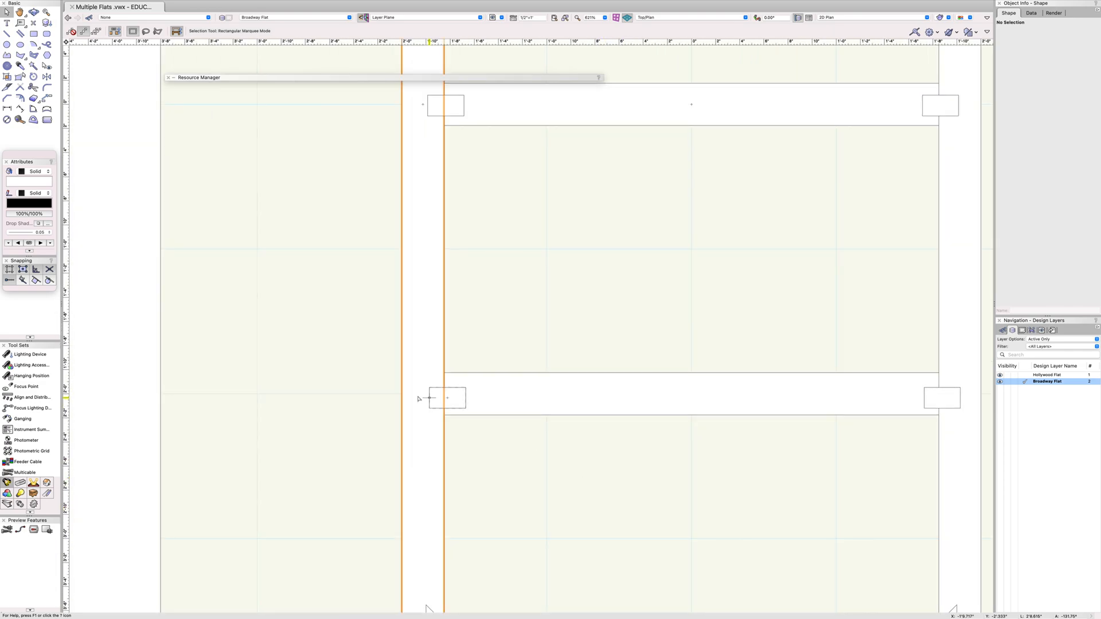
Nudge each small rectangle on the lower crosspiece up and left so it is centred vertically over its stile joint.
drag(447, 397, 445, 394)
click(521, 445)
scroll(523, 442, right, 5)
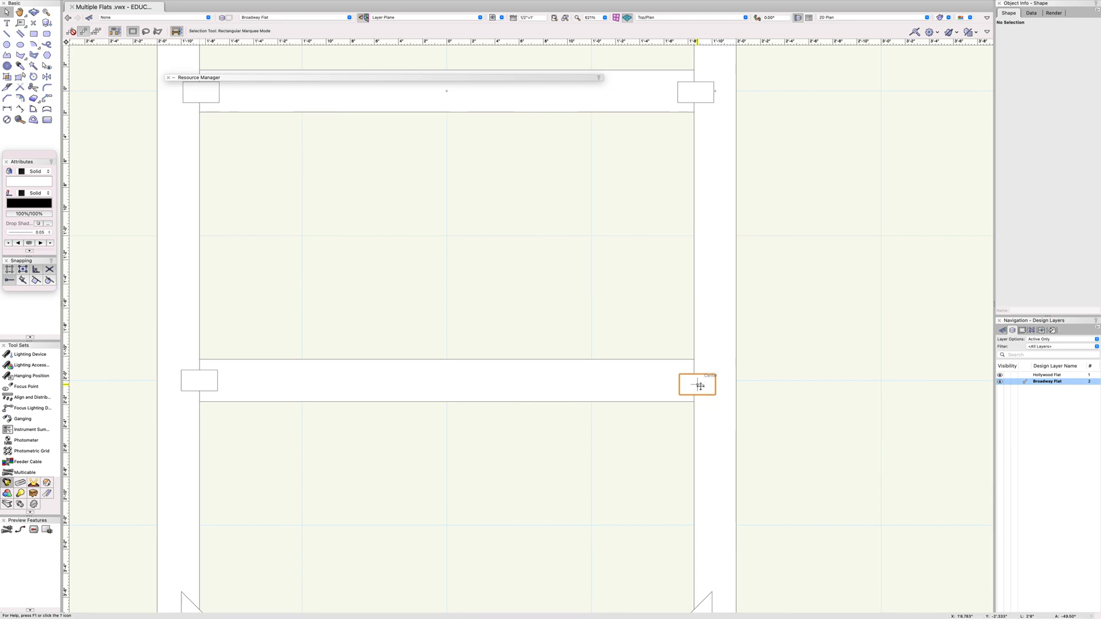
drag(700, 386, 697, 382)
click(782, 375)
Examine the completed frame, checking the top rail, both top corner triangles and the upper crosspiece's left joint piece.
scroll(782, 375, down, 5)
middle_drag(854, 240, 740, 240)
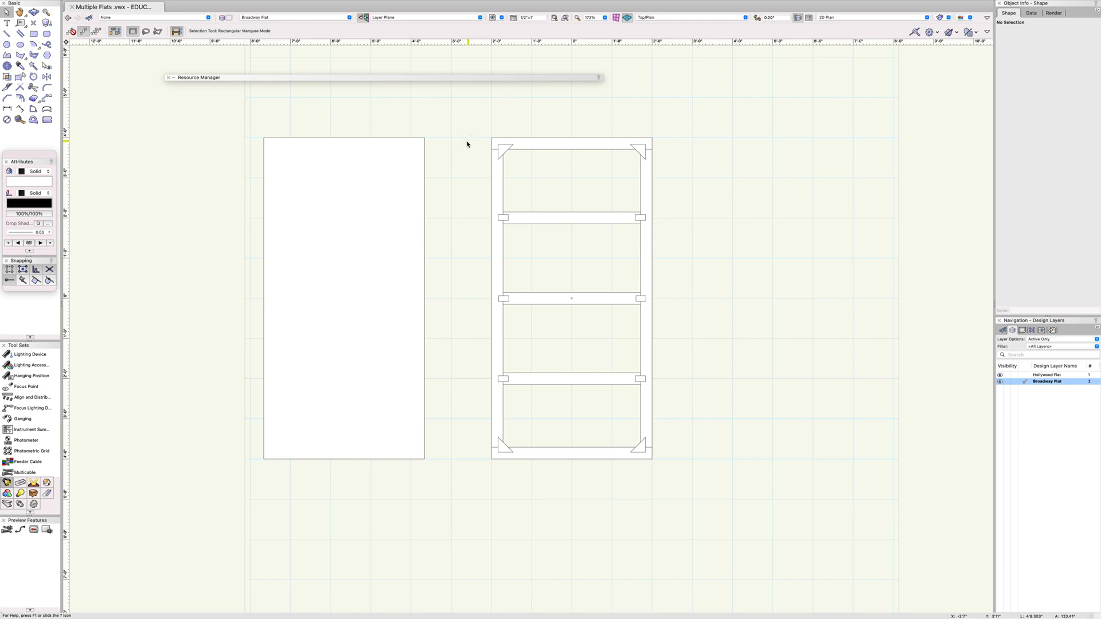
scroll(740, 152, up, 1)
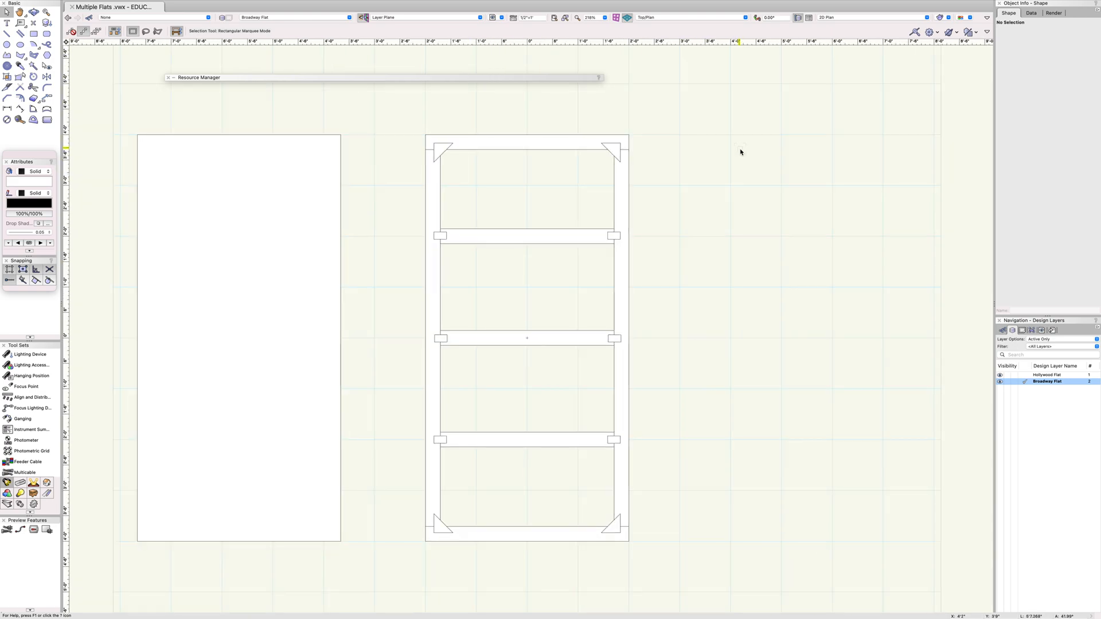
click(626, 139)
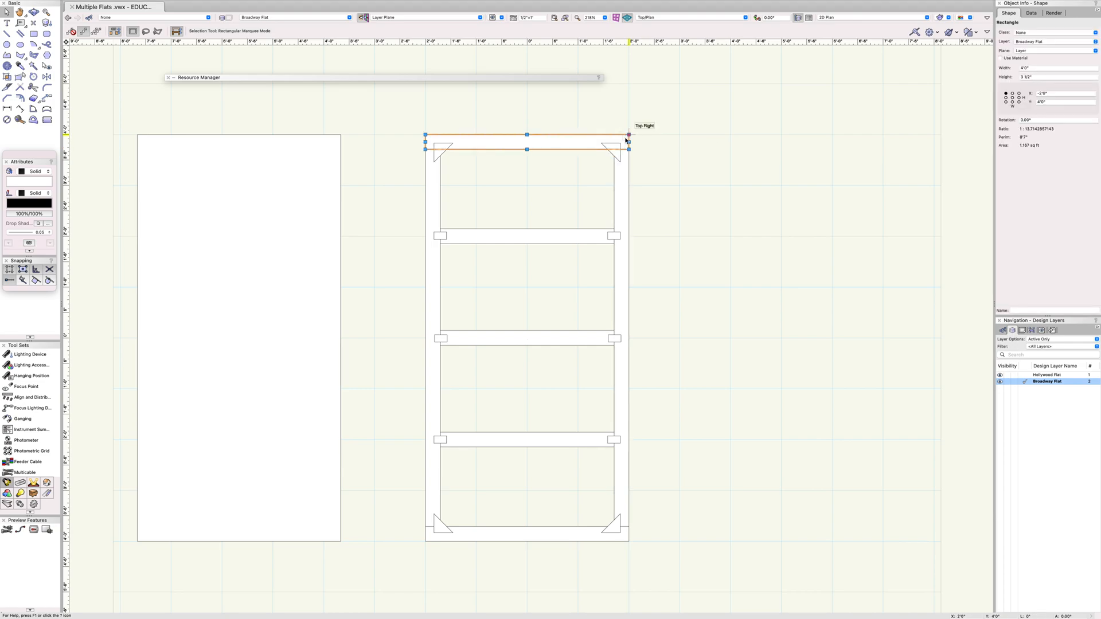
click(676, 171)
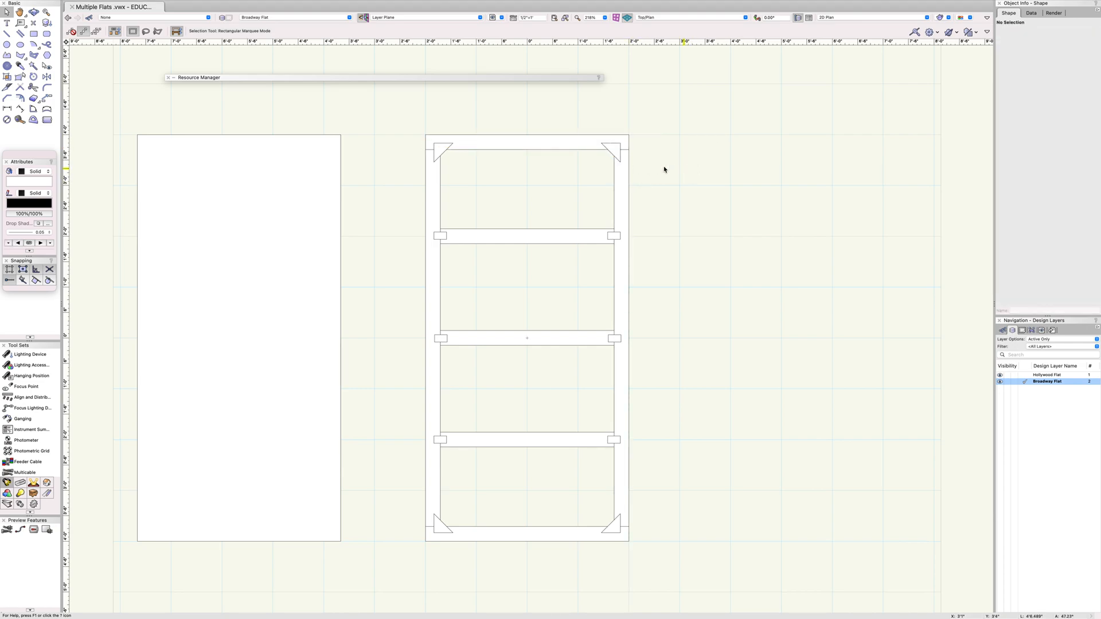
click(611, 153)
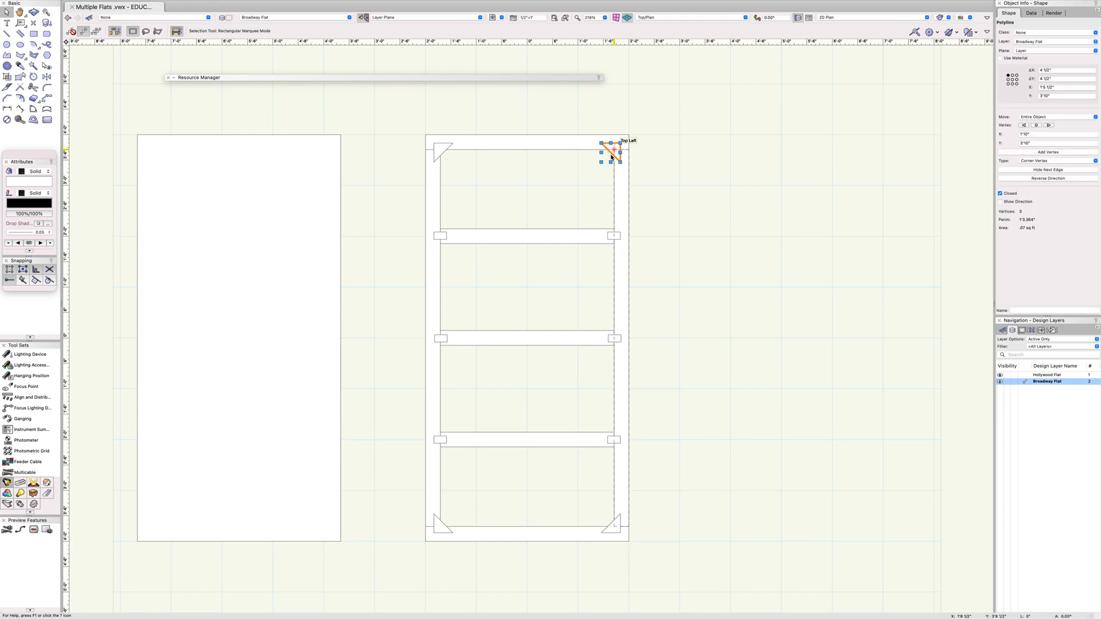
click(443, 152)
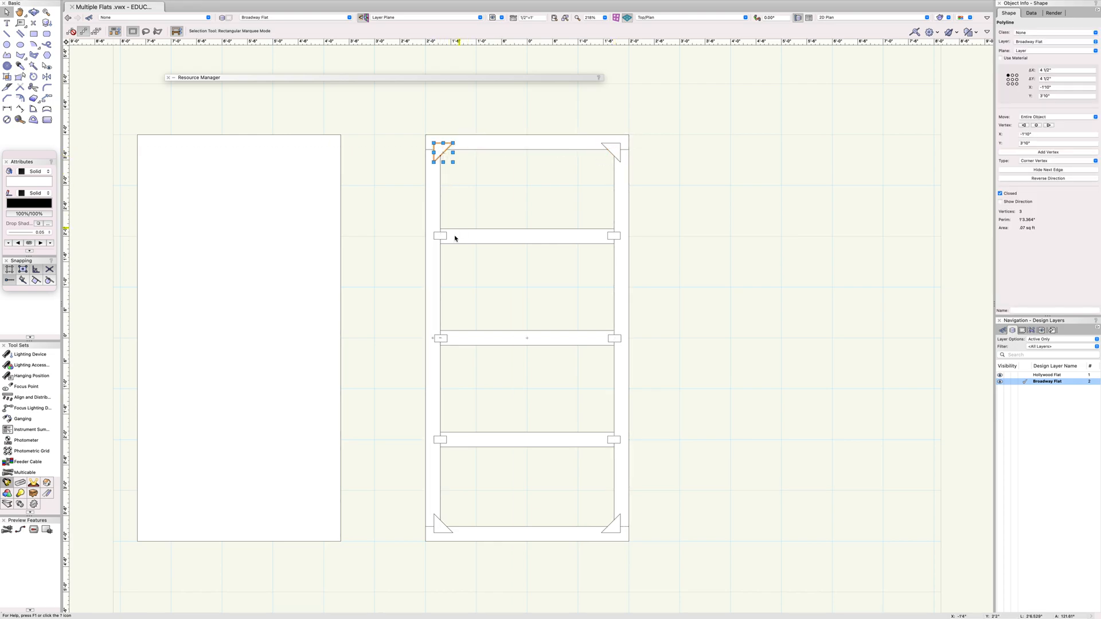
click(440, 236)
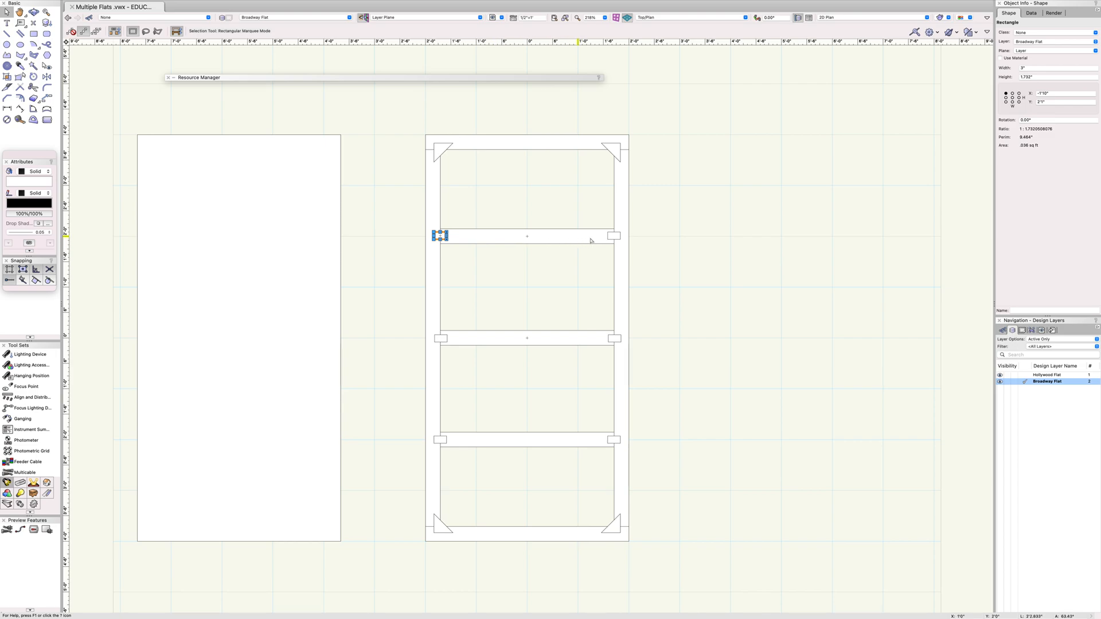
Select all six crosspiece joint plates and the four corner triangles and extrude them together 1/4".
shift+click(621, 237)
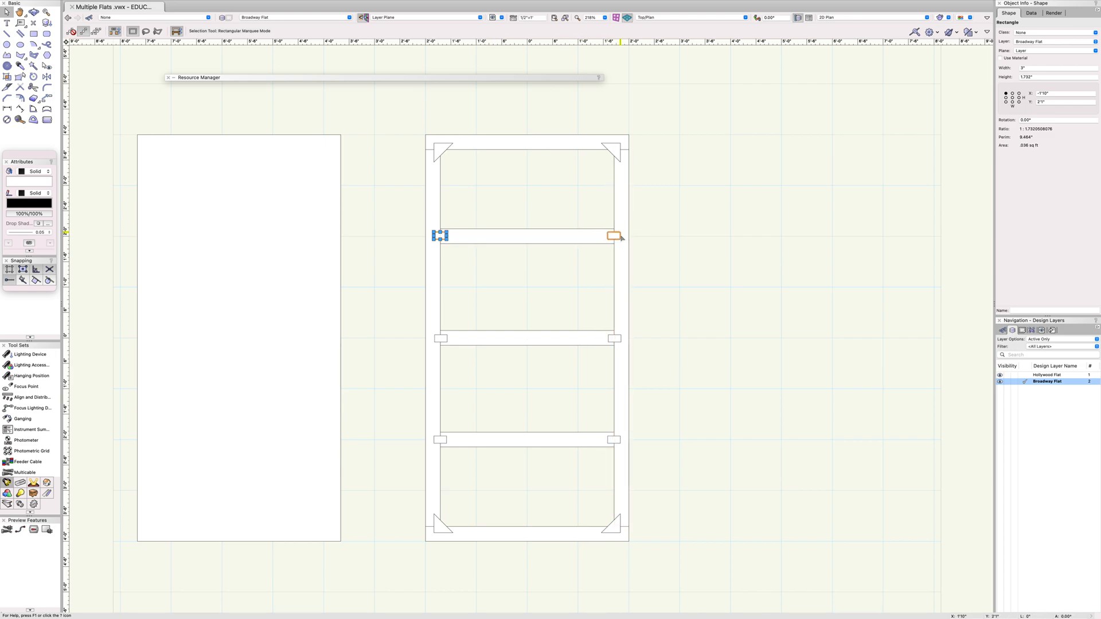
shift+click(619, 149)
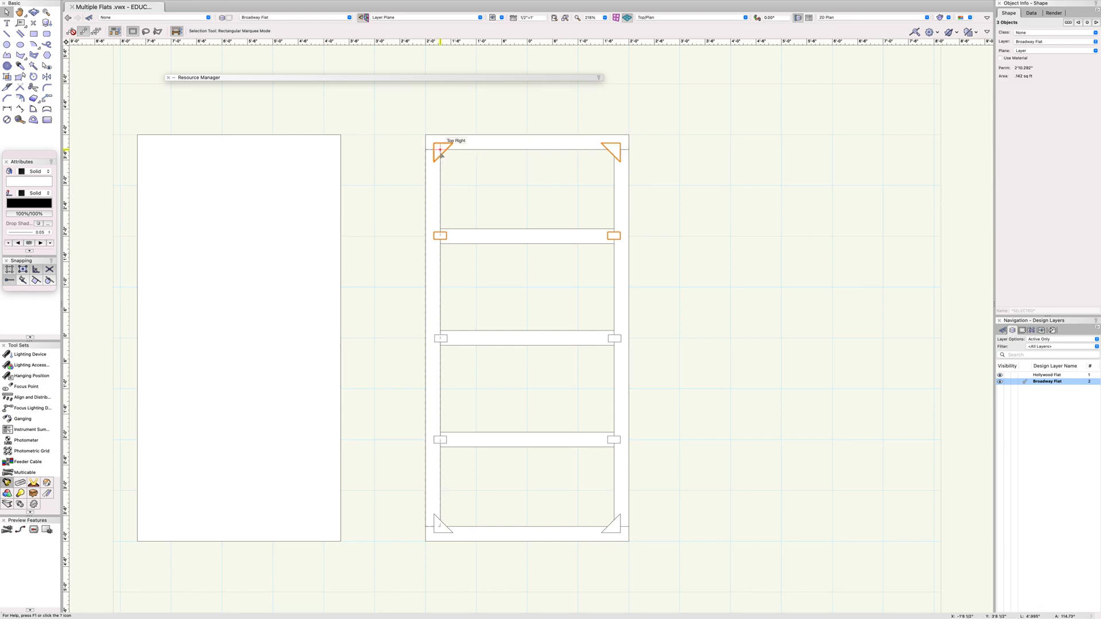
shift+click(442, 339)
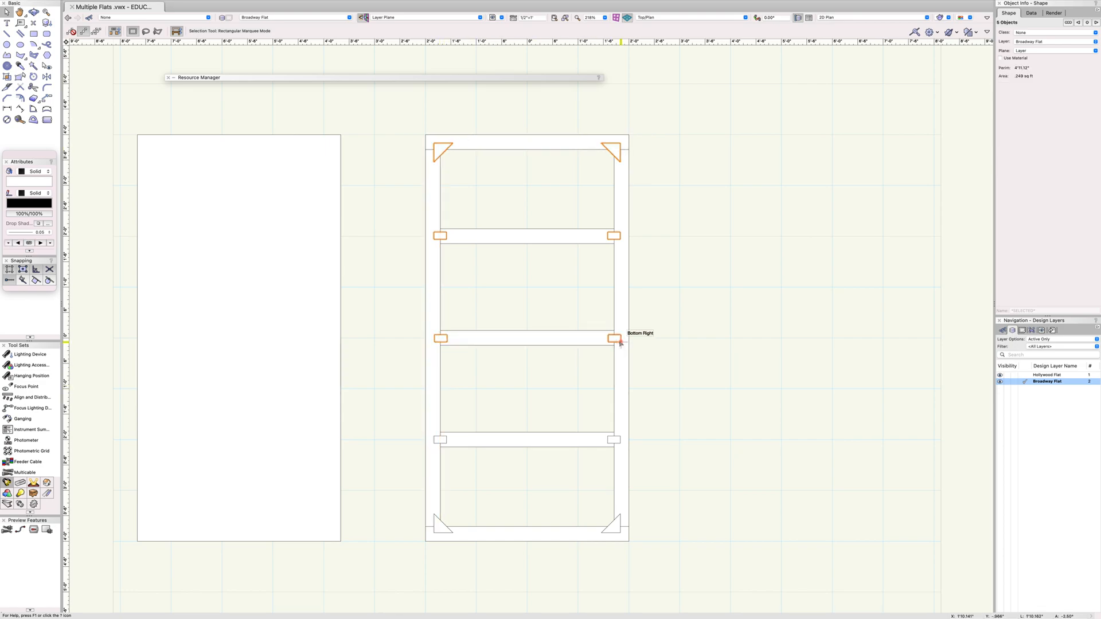
shift+click(620, 342)
shift+click(619, 441)
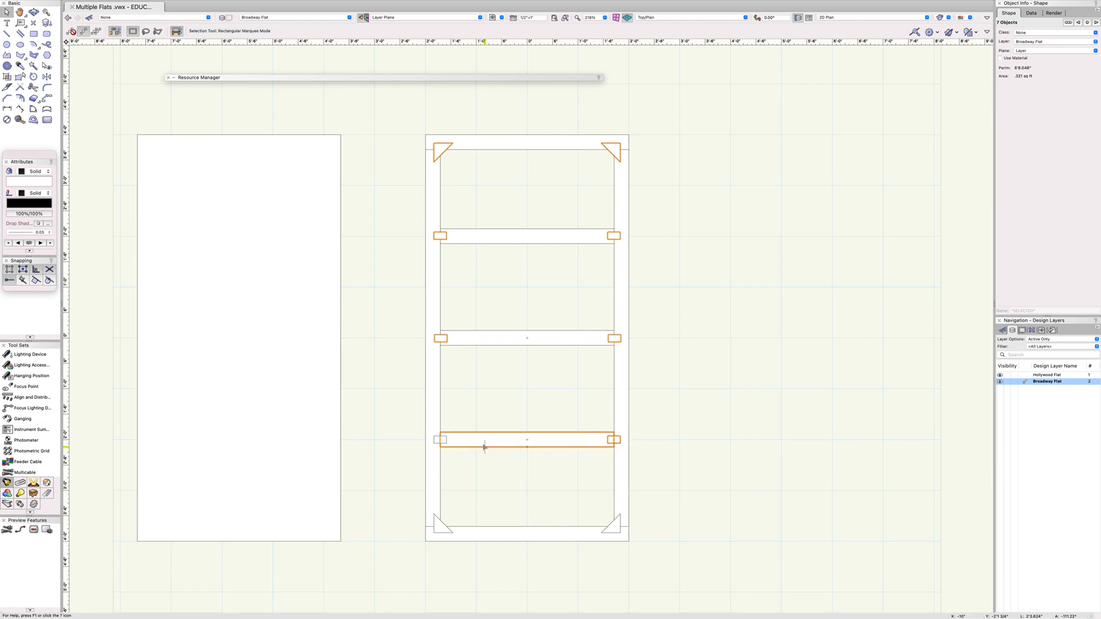
shift+click(440, 439)
shift+click(449, 531)
shift+click(612, 526)
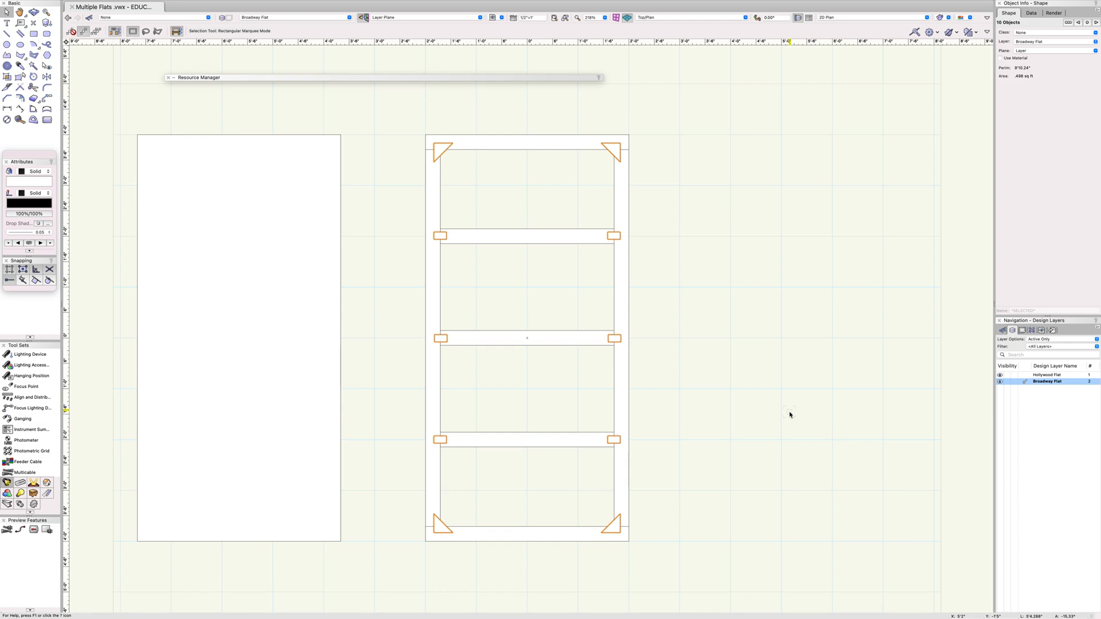
key(super+e)
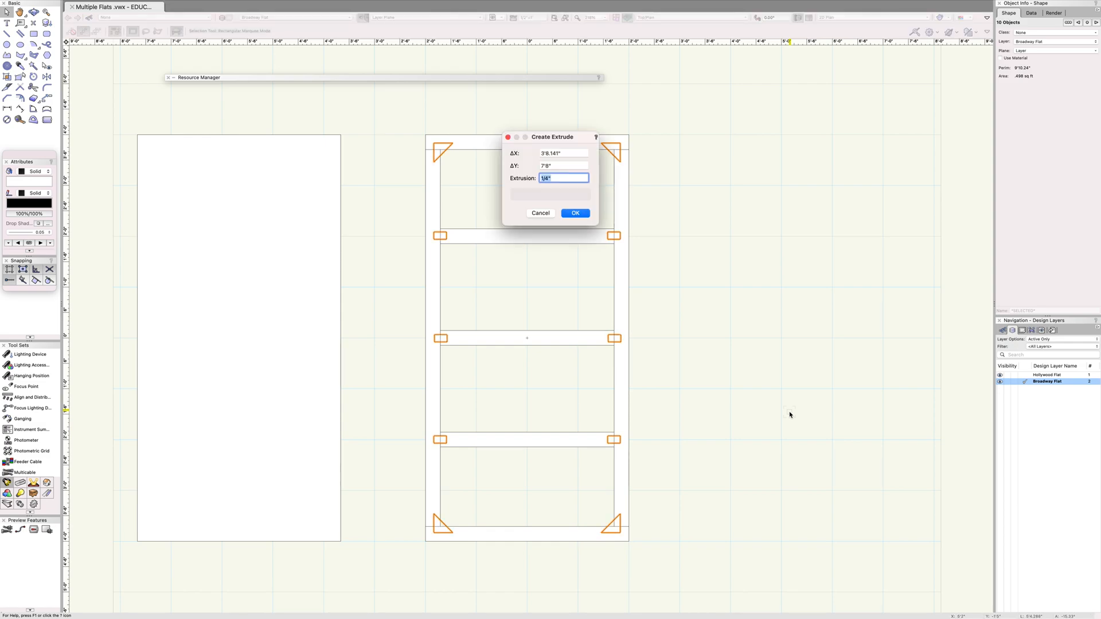
click(579, 215)
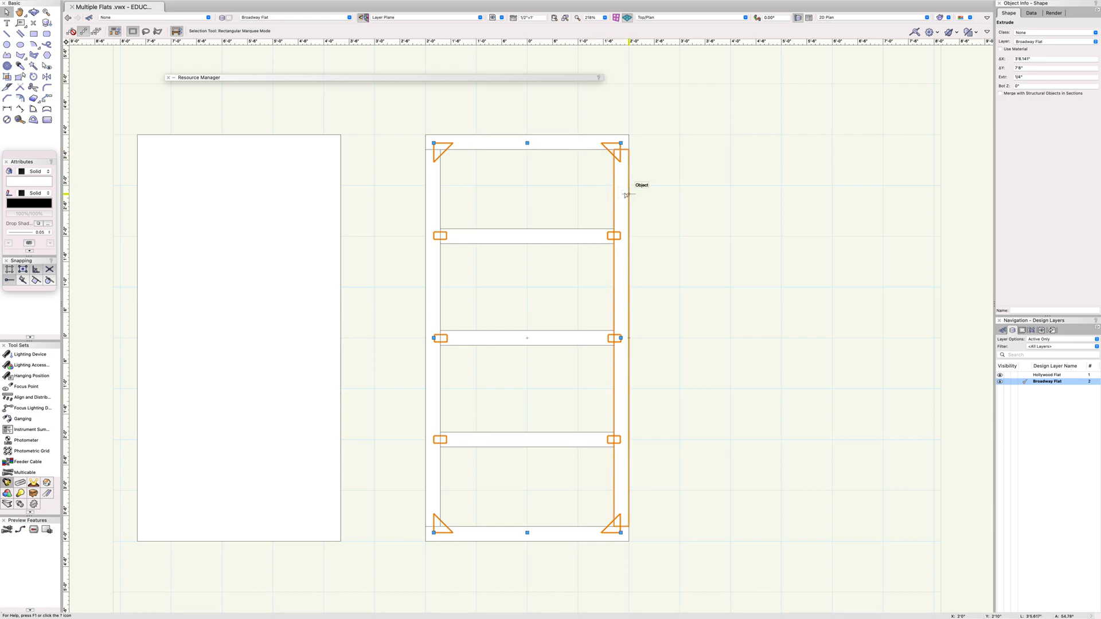
Set the bottom Z of the extruded plates and corner triangles to 3/4".
click(1029, 86)
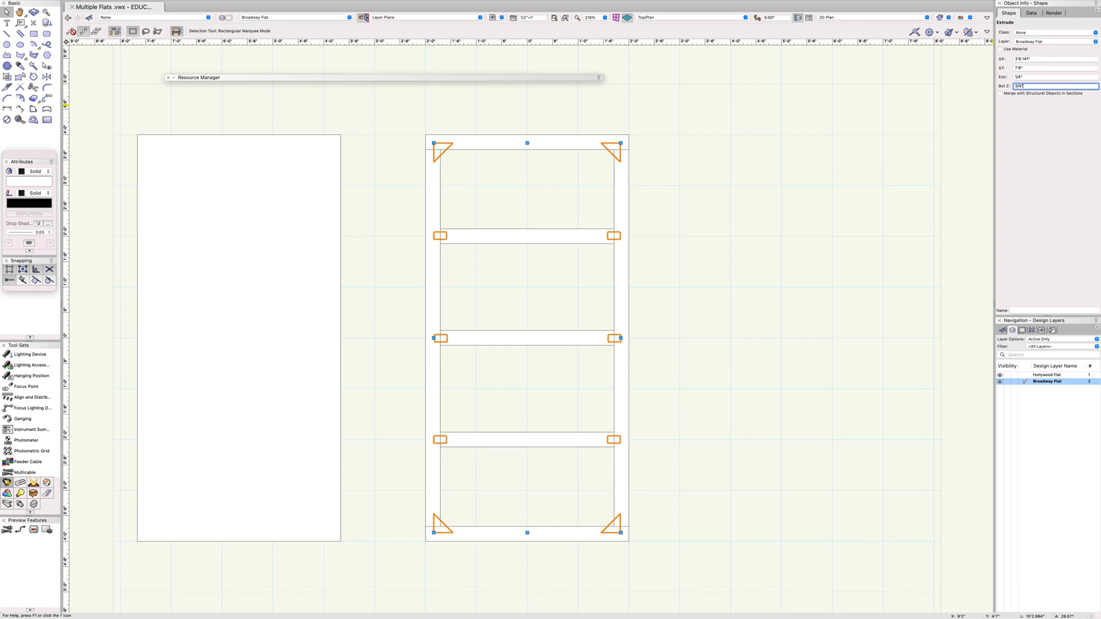
key(Return)
click(675, 190)
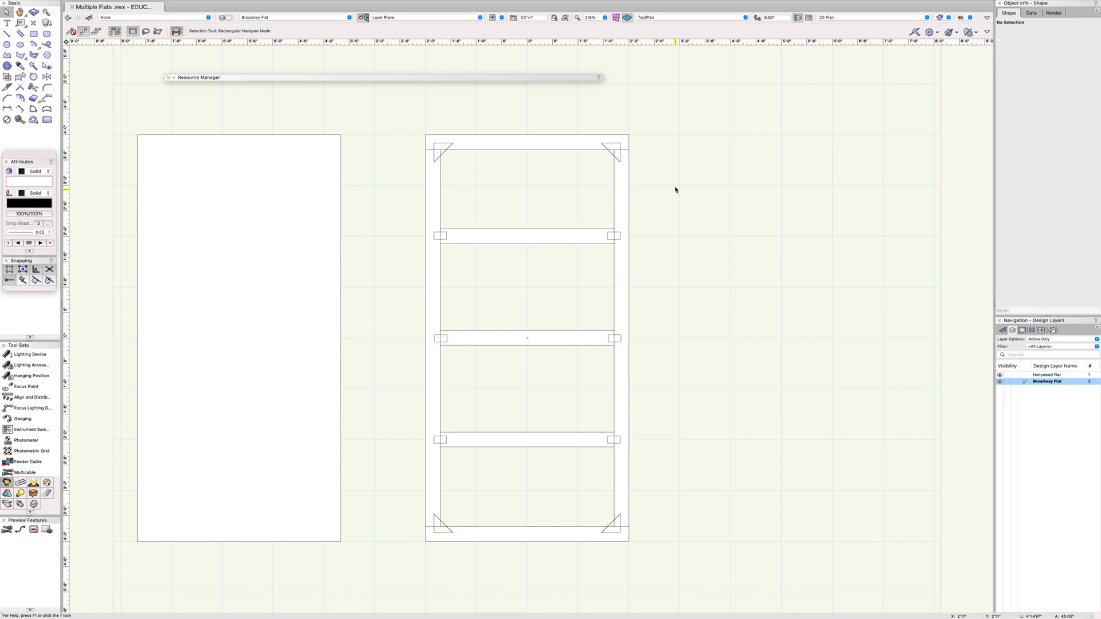
Select the frame's top and bottom rails, both stiles and all three crosspieces and extrude them together 3/4".
click(555, 145)
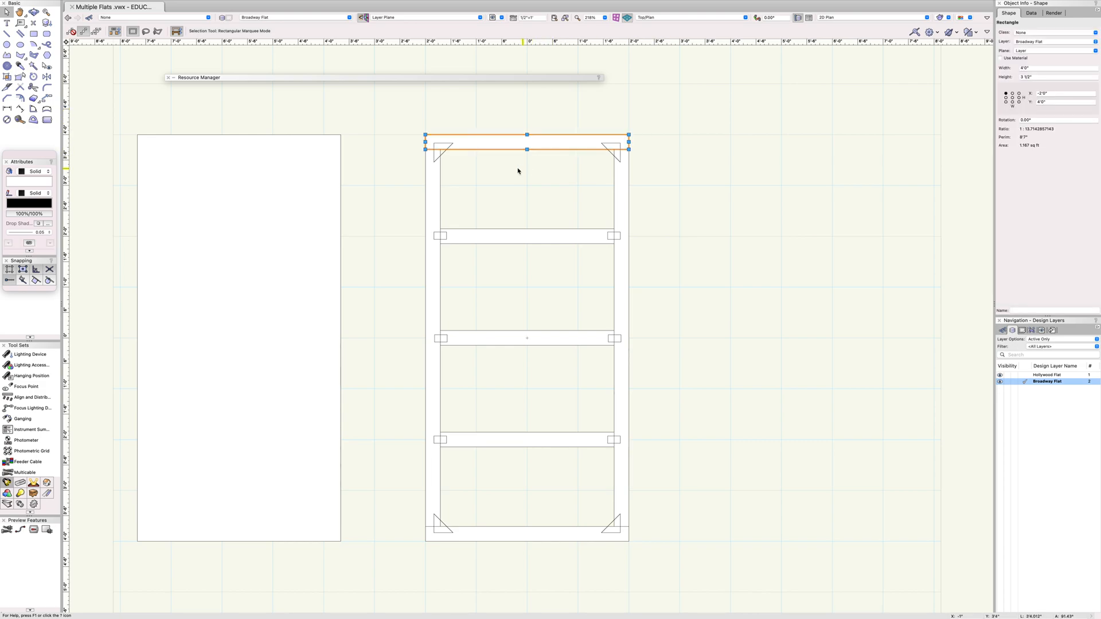
shift+click(434, 191)
shift+click(560, 235)
shift+click(623, 246)
shift+click(565, 338)
shift+click(551, 446)
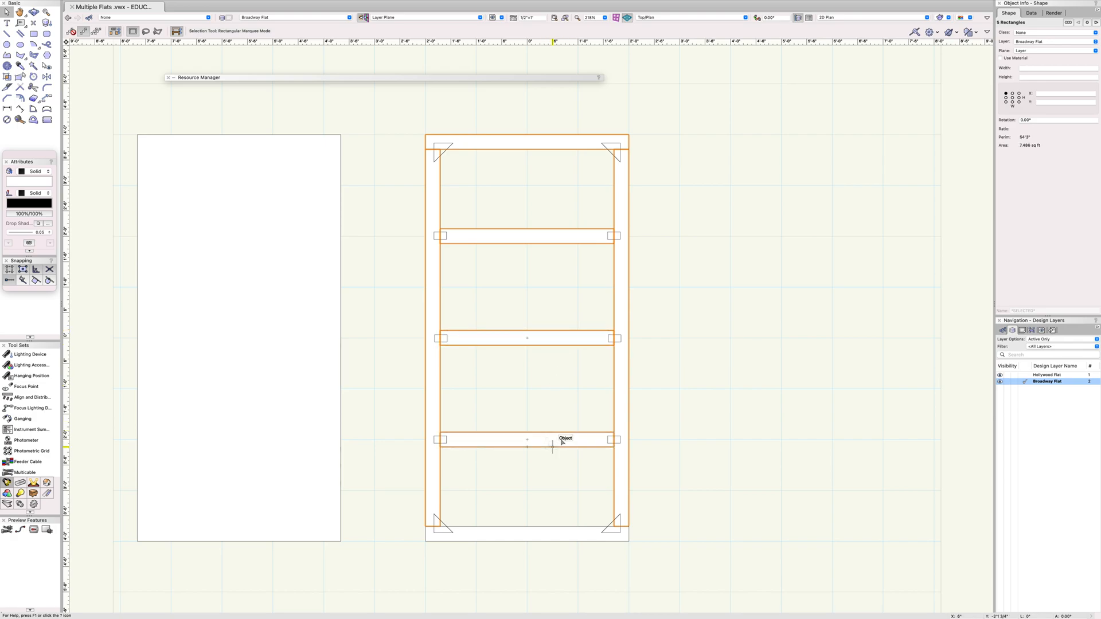
shift+click(580, 532)
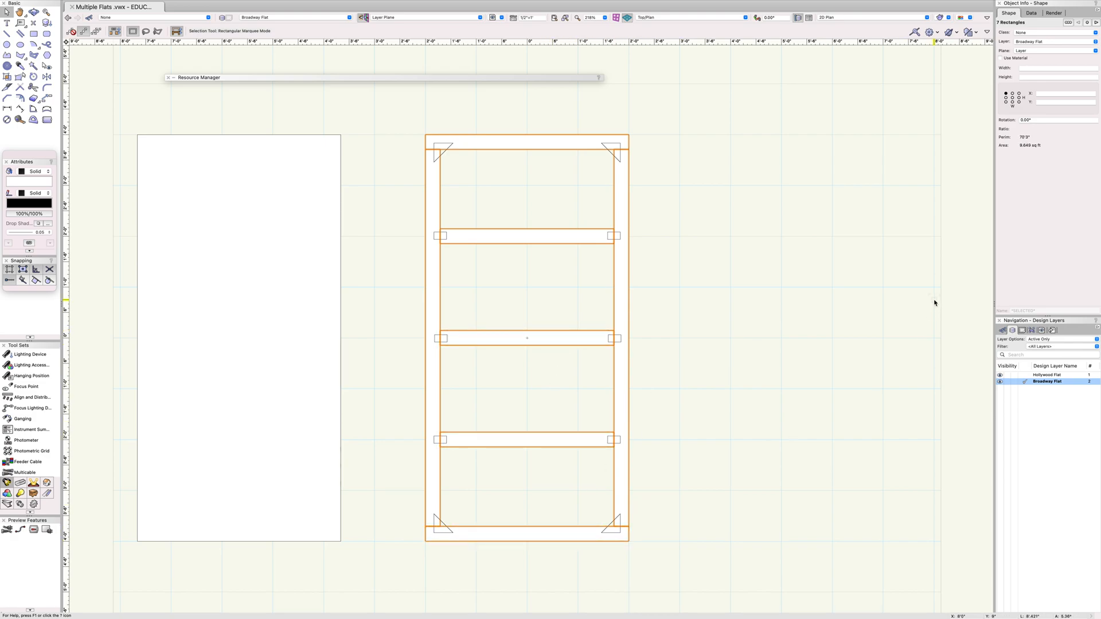
key(super+e)
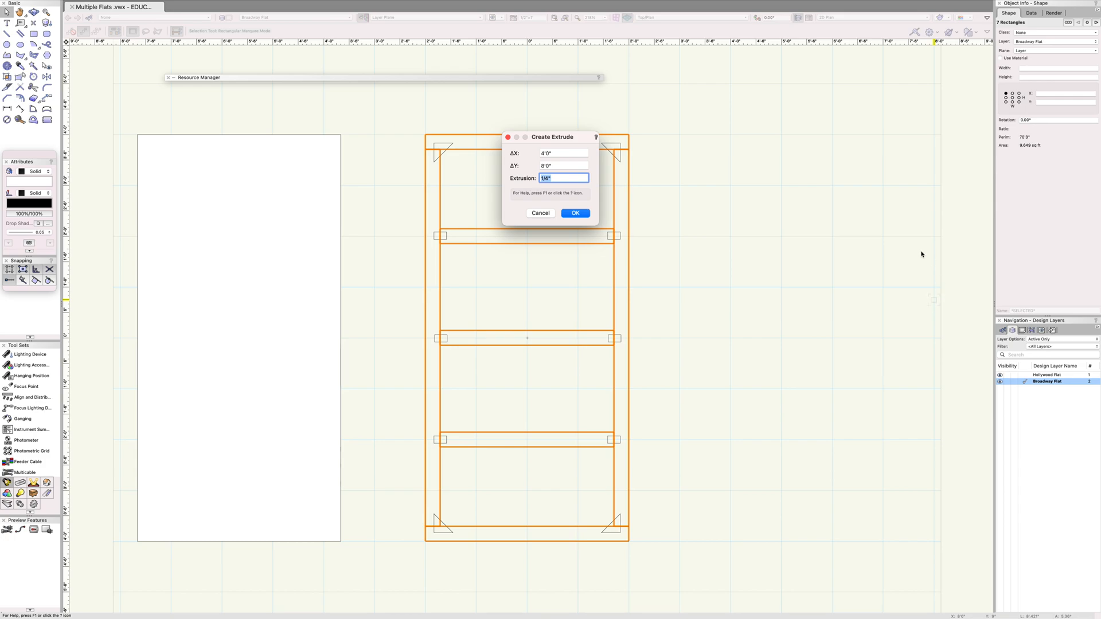
click(576, 213)
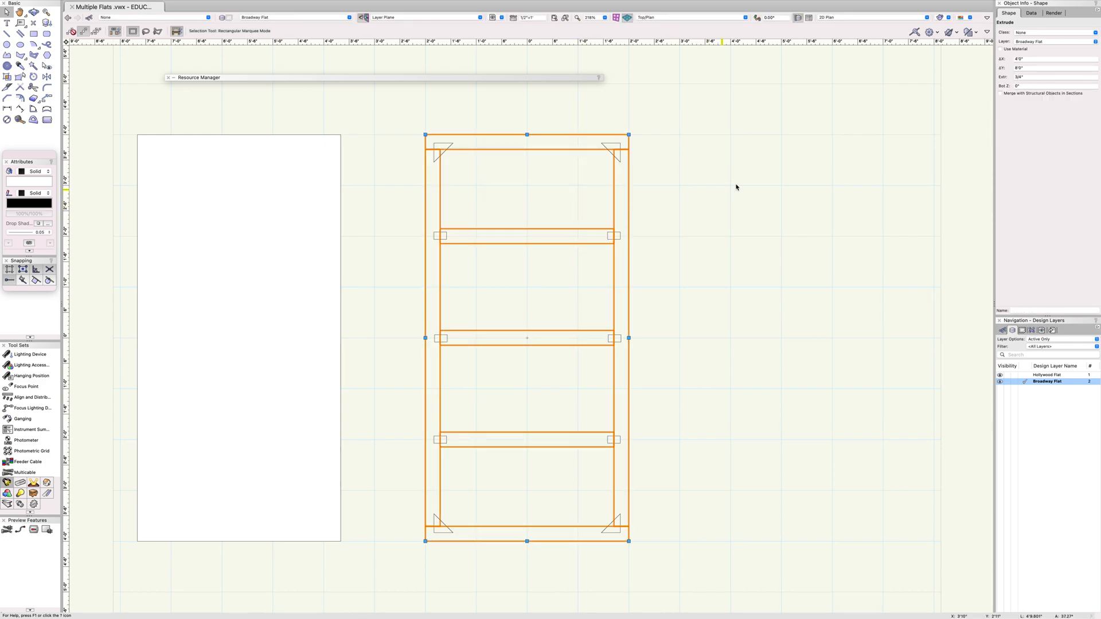
Examine in the Right Isometric view how the extruded corner triangles and joint plates sit on the frame.
click(747, 18)
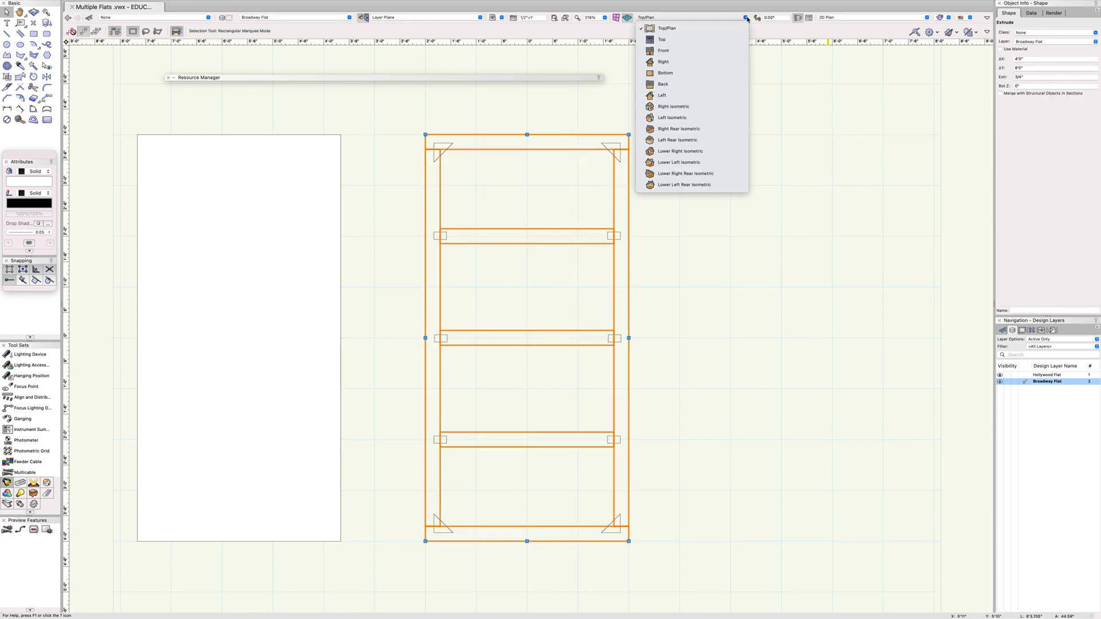
click(690, 108)
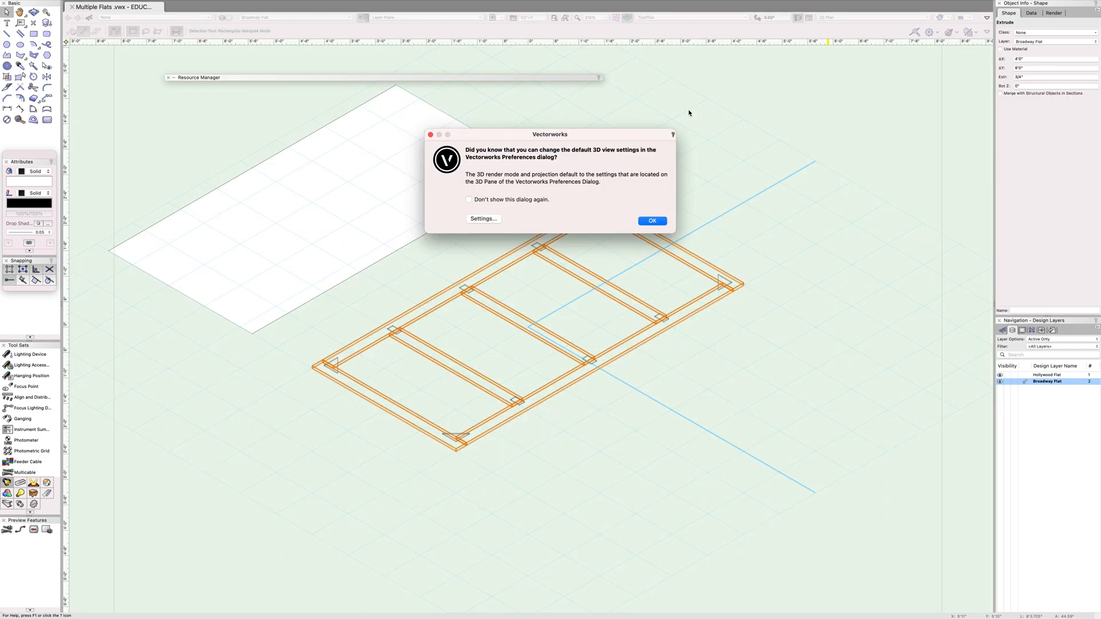
click(652, 221)
scroll(762, 349, up, 8)
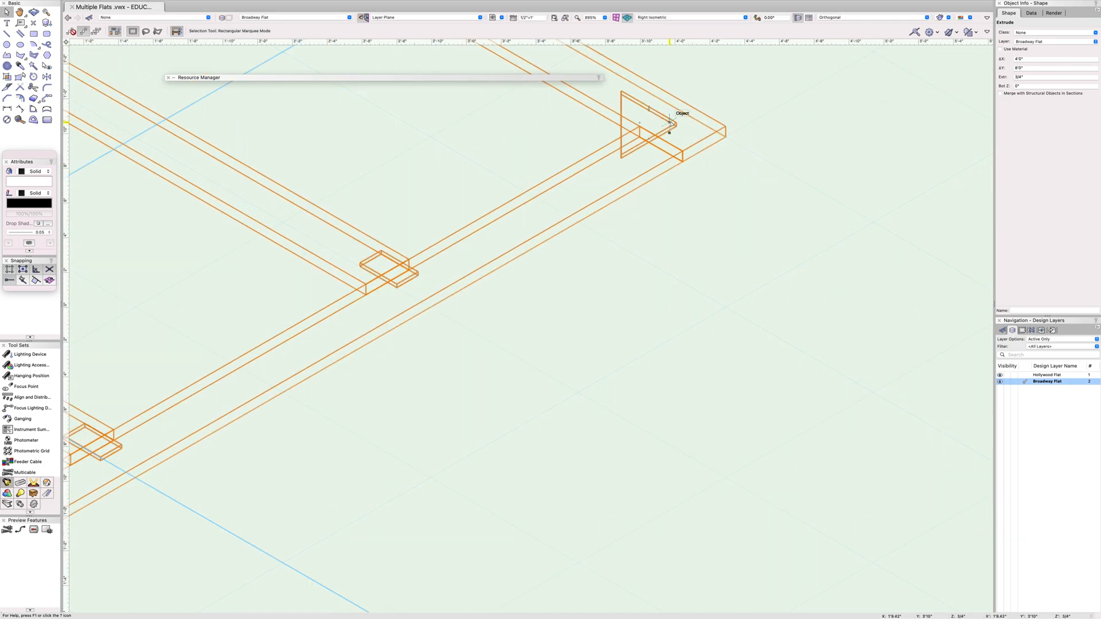
click(669, 123)
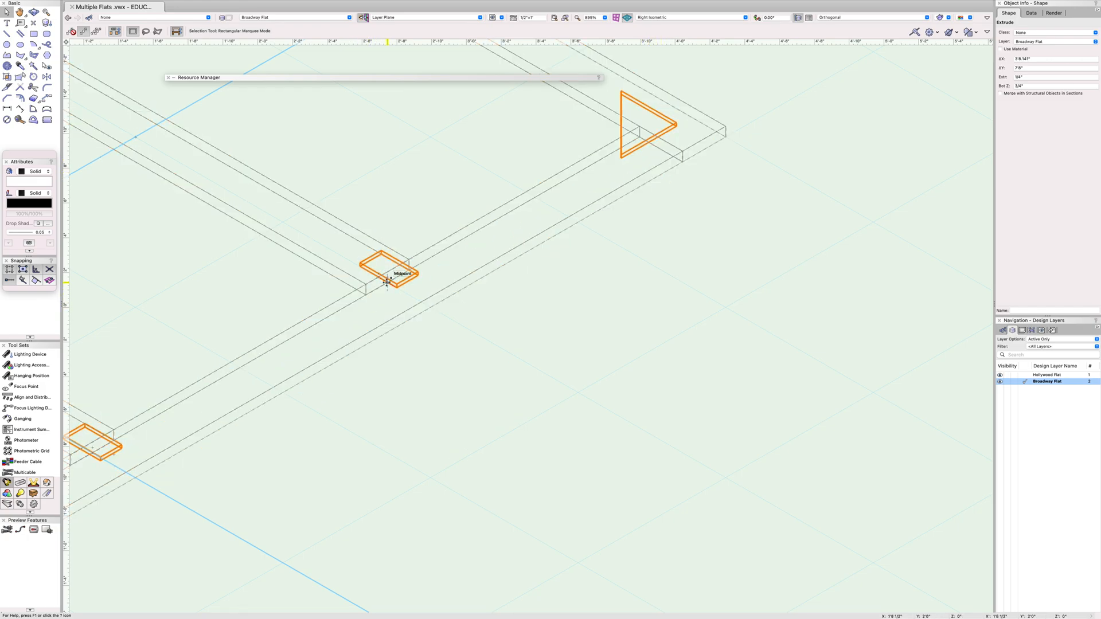
click(531, 298)
scroll(531, 298, down, 5)
middle_drag(537, 170, 707, 234)
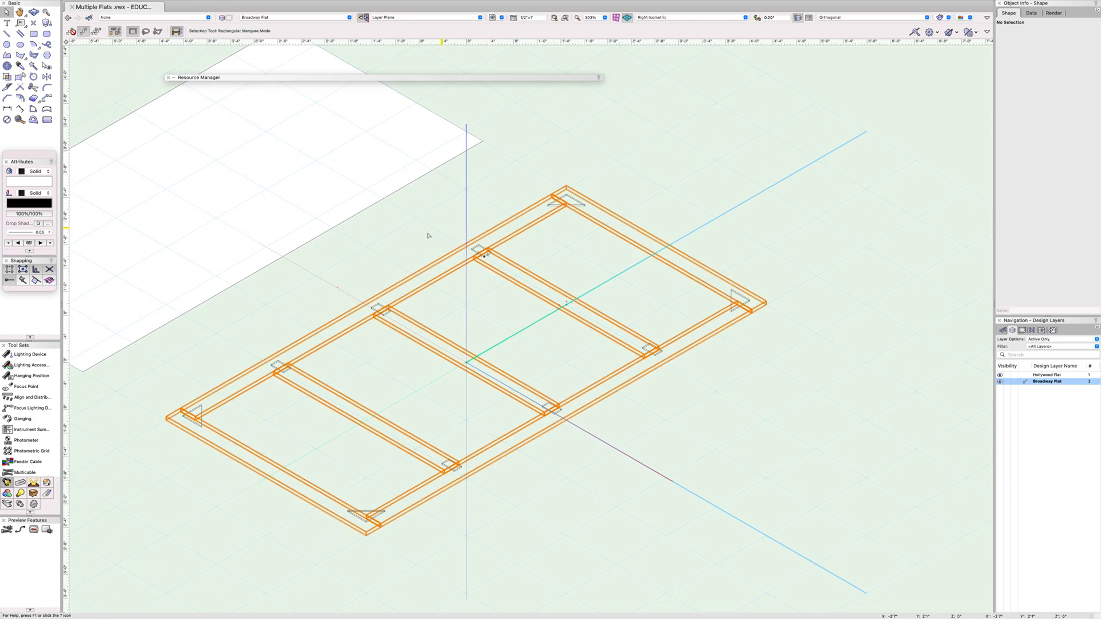
scroll(555, 165, down, 2)
middle_drag(515, 145, 528, 192)
Return the drawing to the Top/Plan view.
click(745, 18)
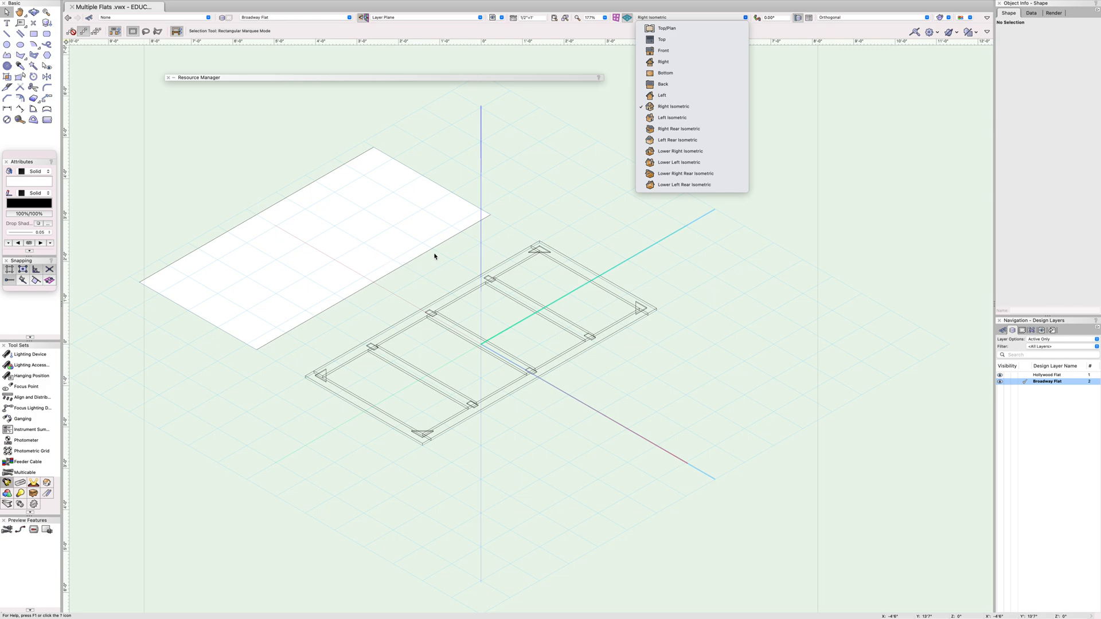
click(668, 32)
click(474, 371)
mouse_move(411, 324)
mouse_down()
mouse_move(681, 309)
mouse_move(610, 321)
mouse_move(652, 321)
mouse_move(637, 325)
mouse_move(646, 321)
mouse_move(411, 323)
mouse_up()
click(517, 322)
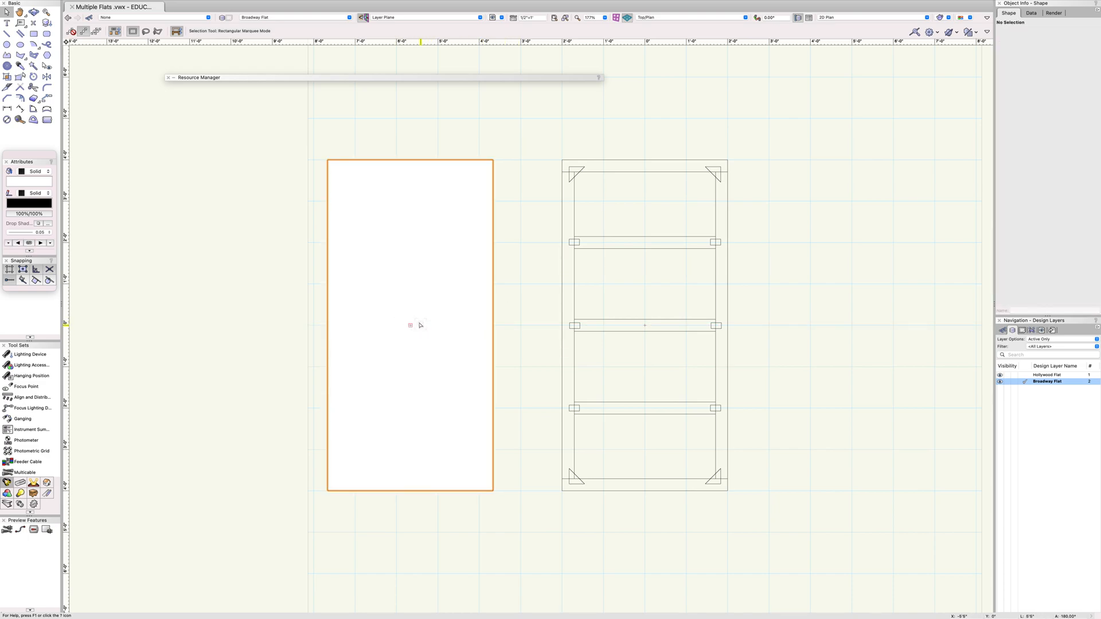
click(49, 233)
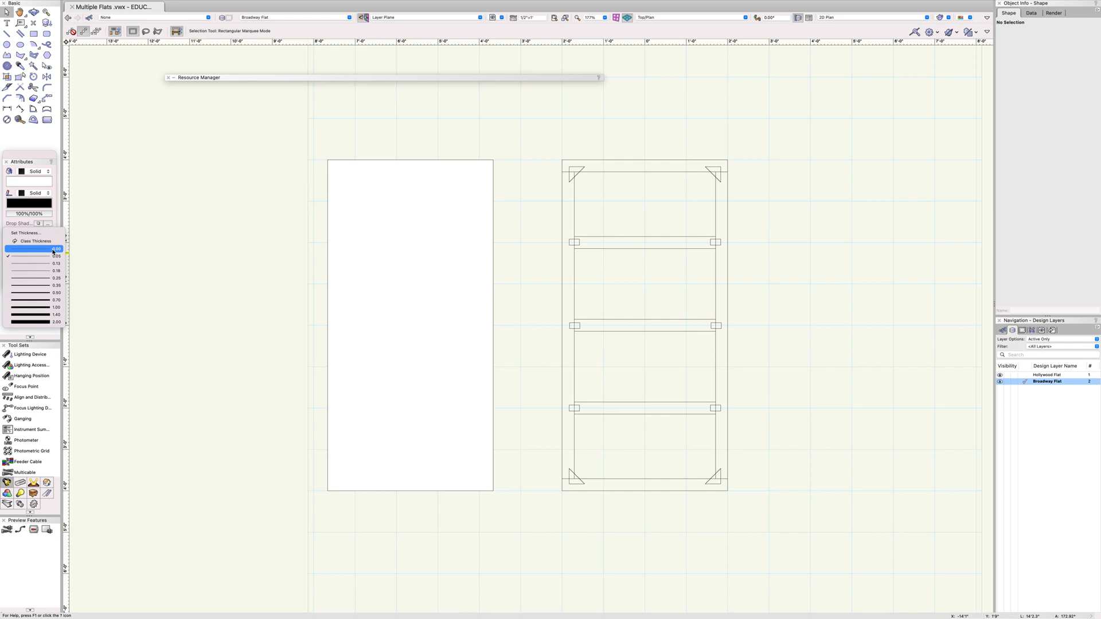
click(53, 256)
click(419, 331)
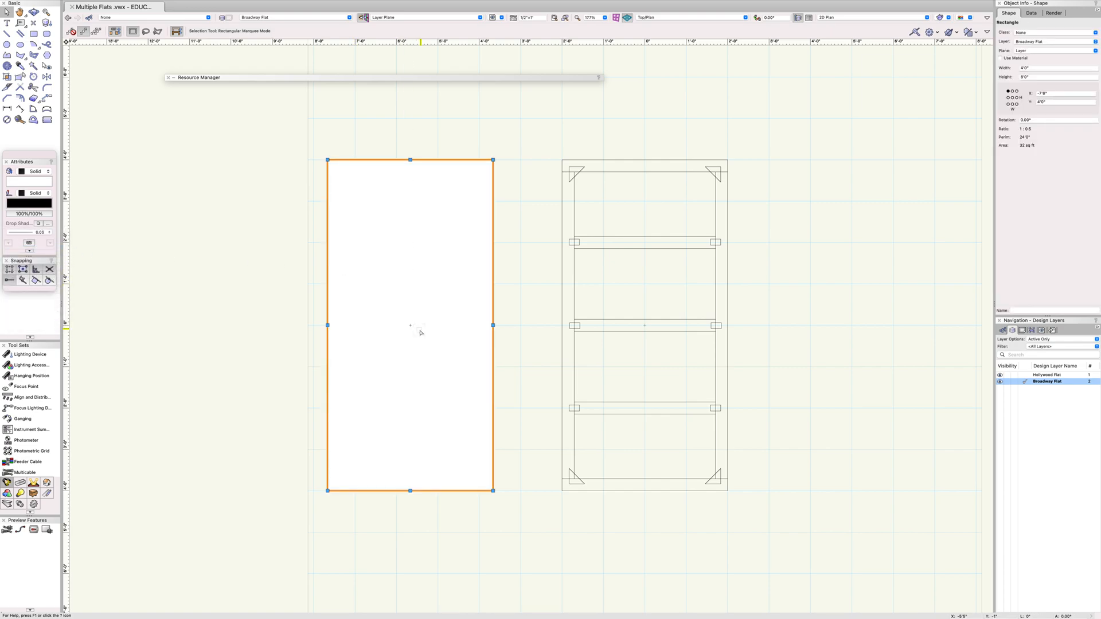
click(48, 232)
click(49, 224)
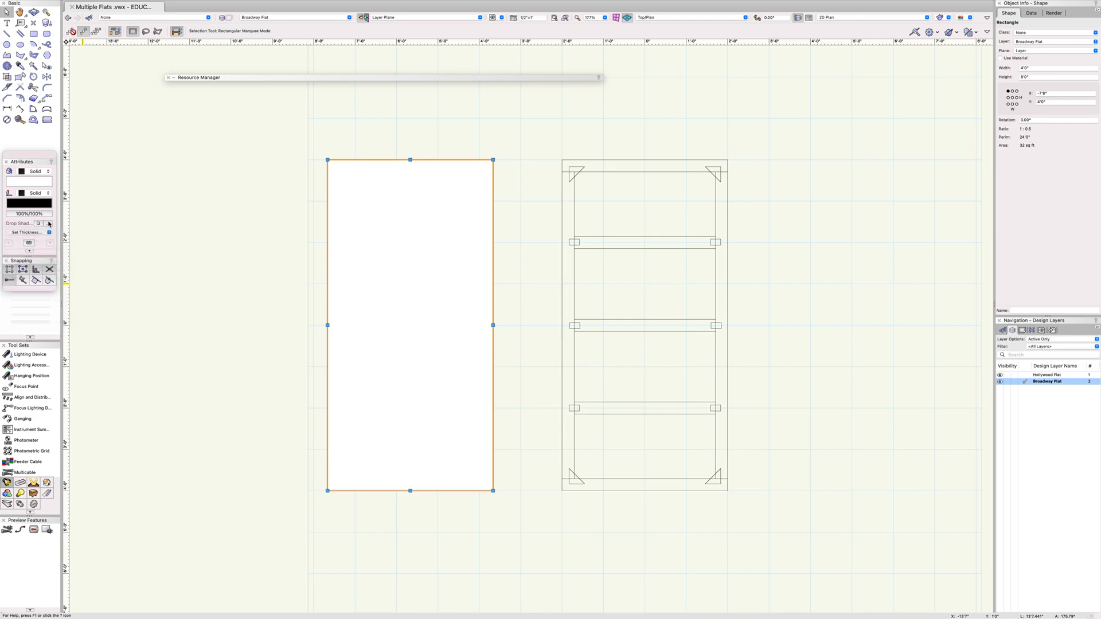
click(48, 223)
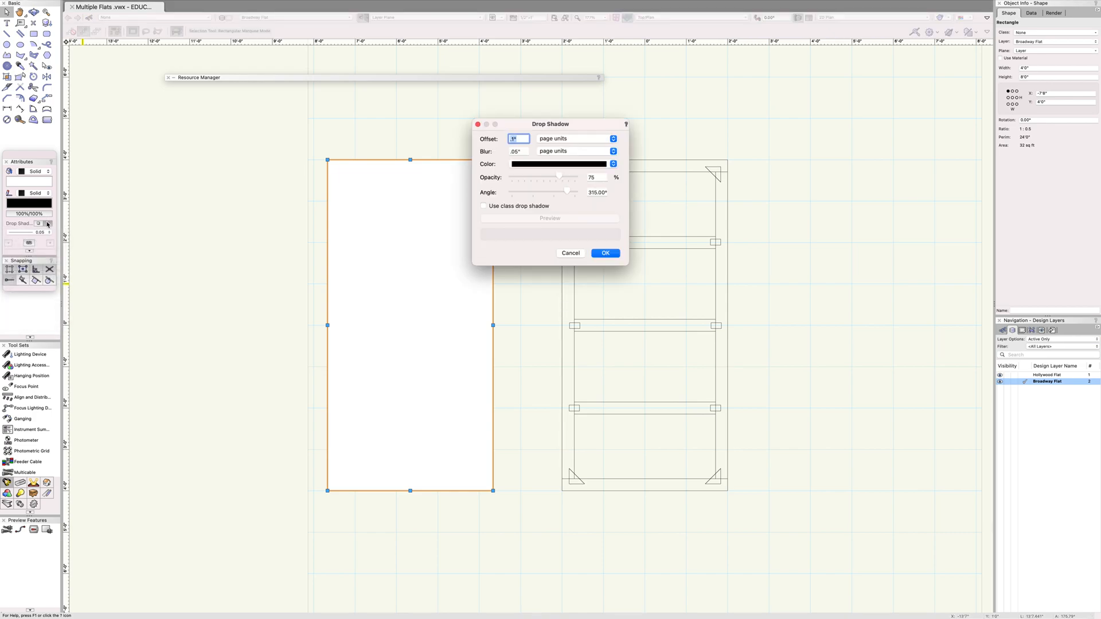
click(571, 253)
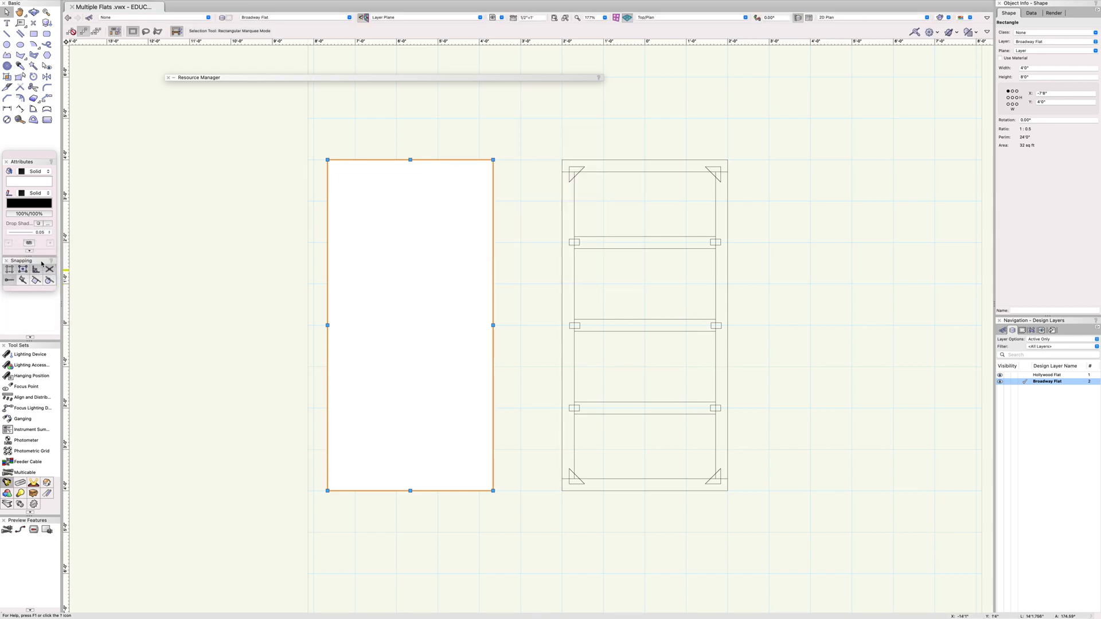
Set the outline style of the plain 4' by 8' panel beside the frame to Line Type.
click(47, 194)
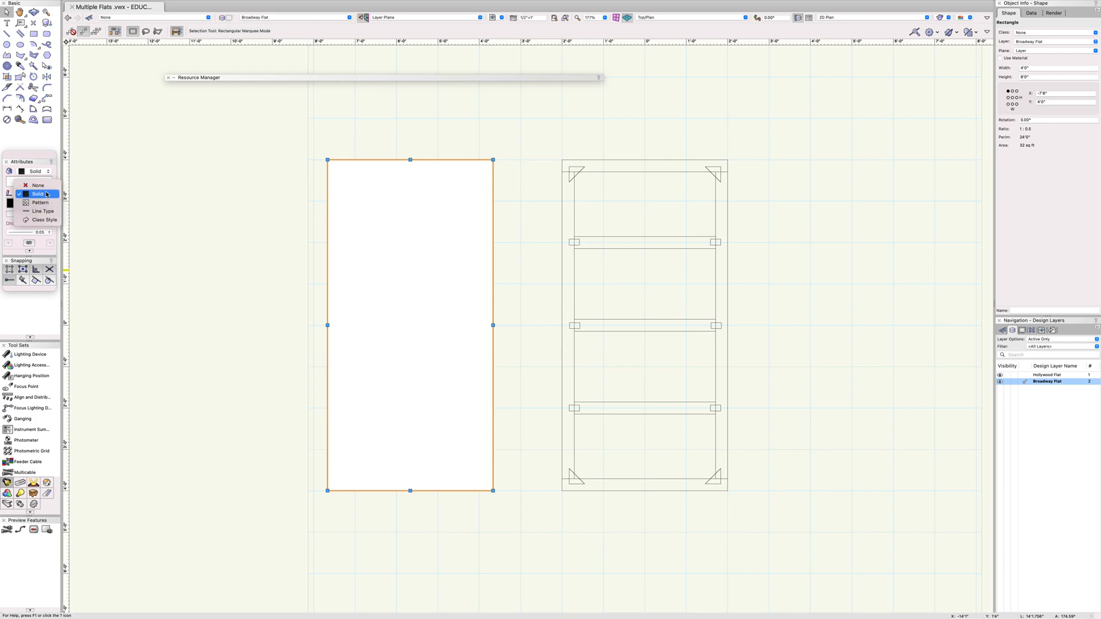
click(48, 212)
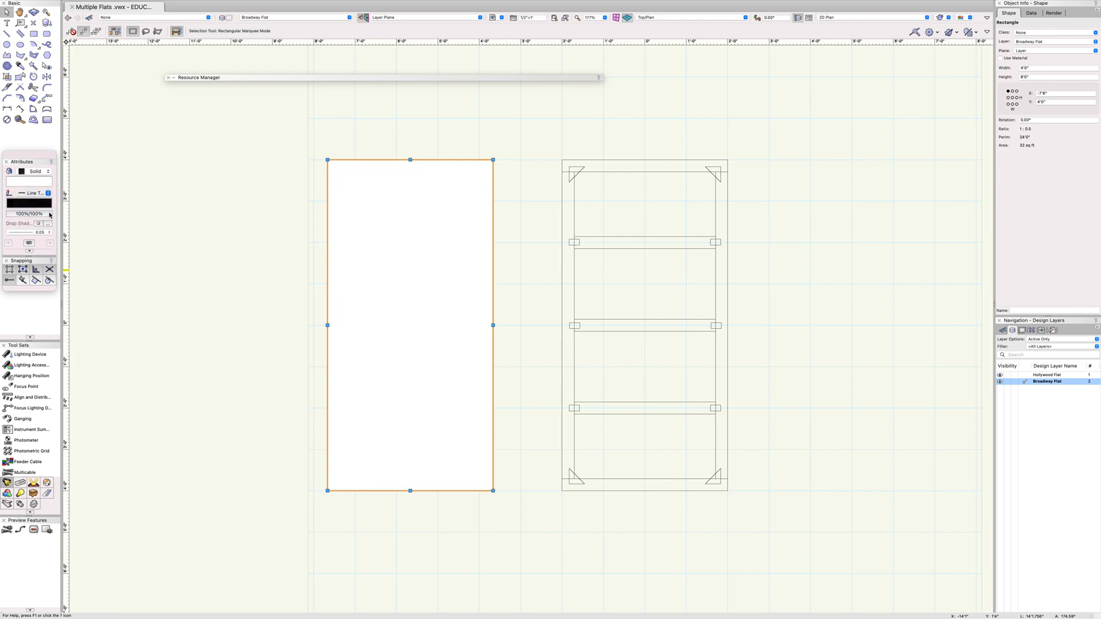
click(507, 295)
Set the fill style of the plain 4' by 8' panel to Pattern.
click(394, 337)
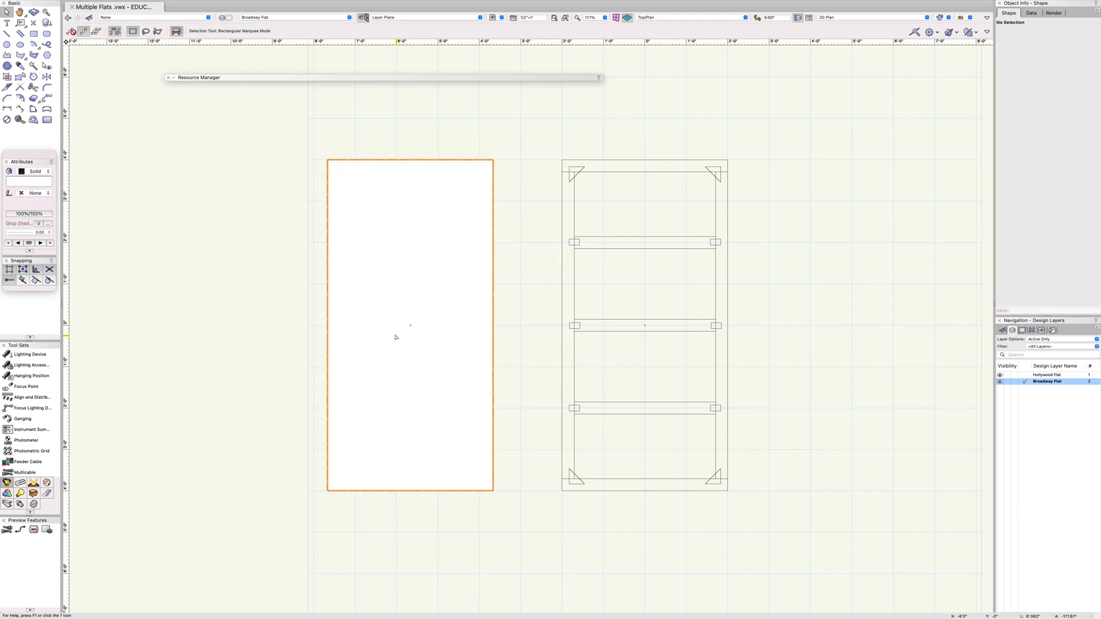
click(37, 182)
click(105, 160)
click(46, 171)
click(51, 182)
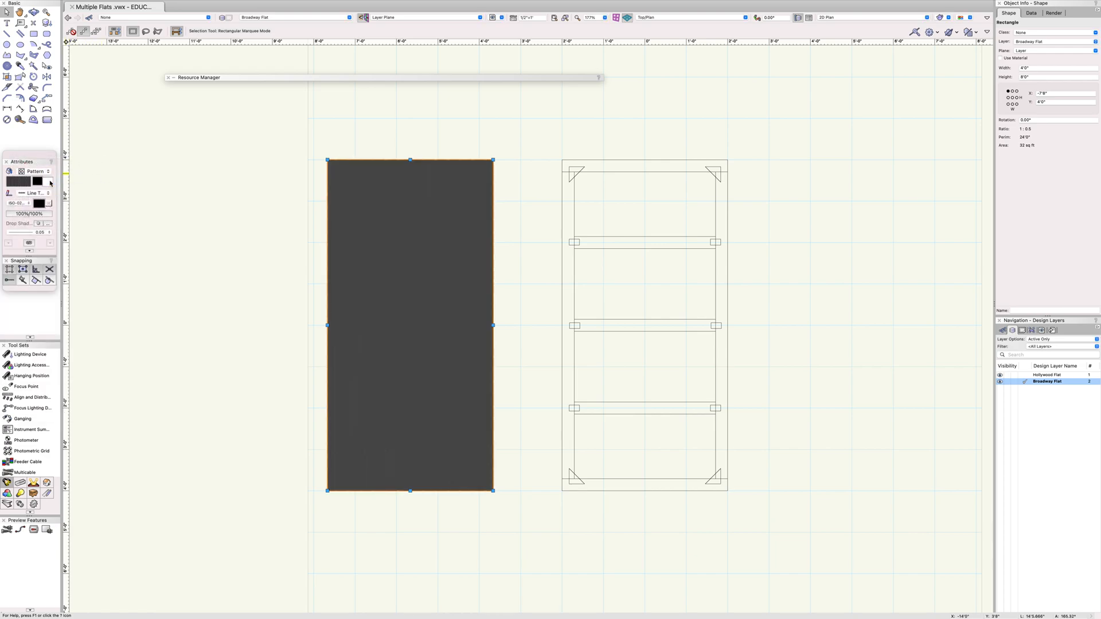
click(515, 196)
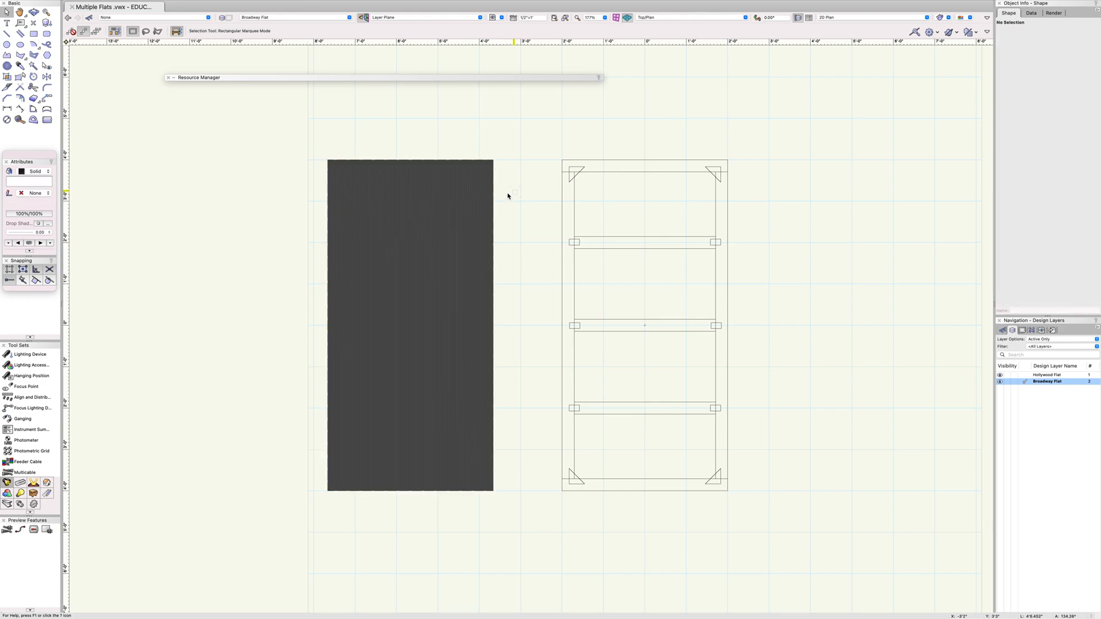
click(415, 346)
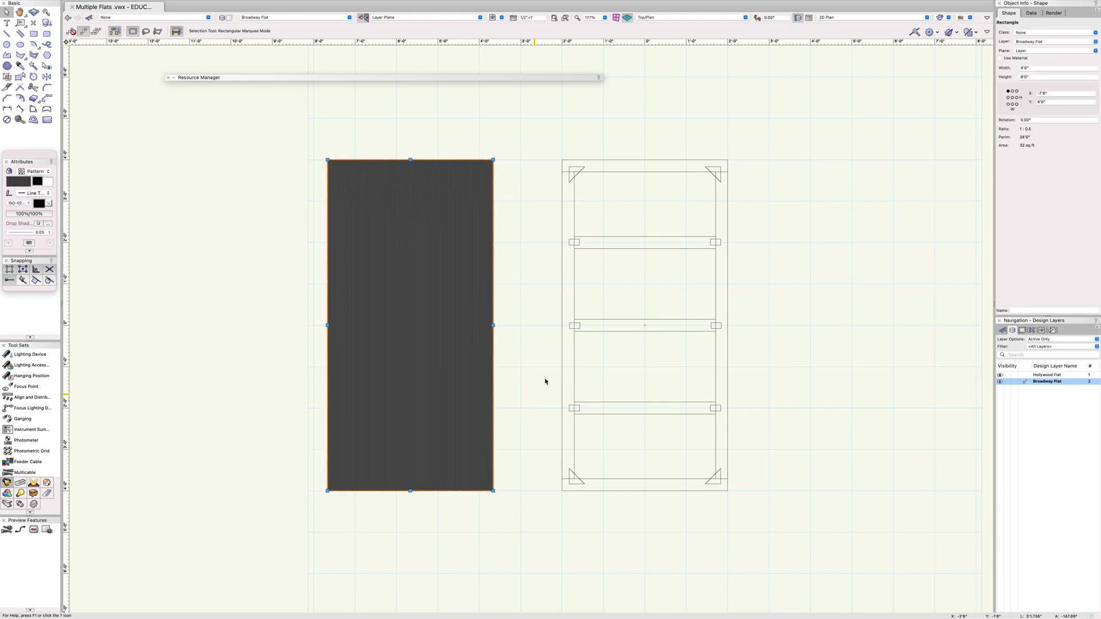
middle_drag(516, 292, 459, 295)
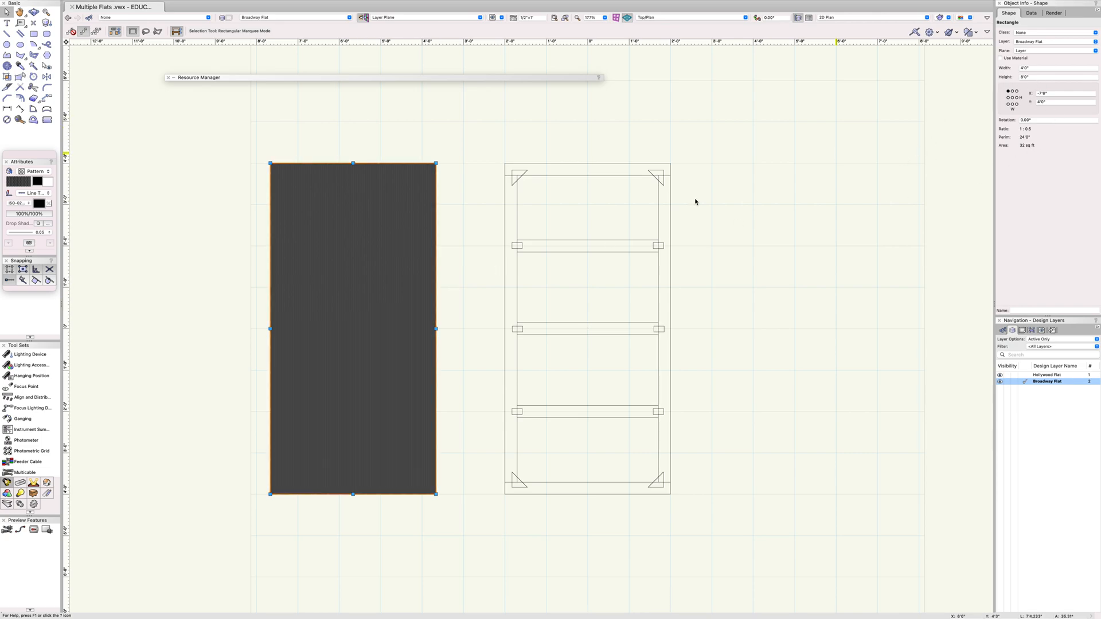
click(702, 168)
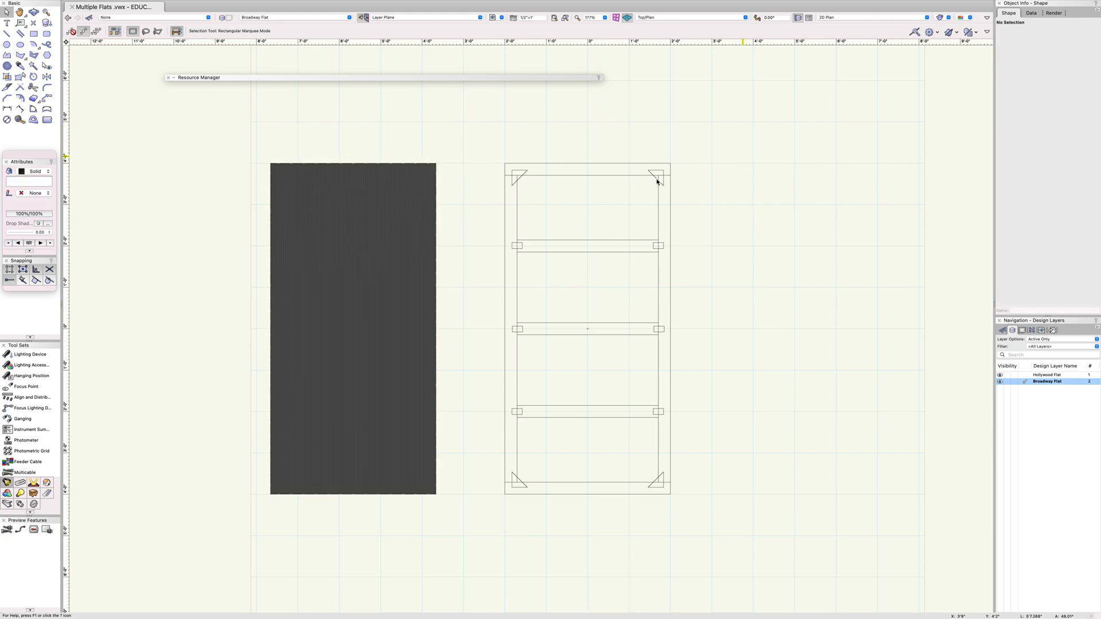
click(371, 297)
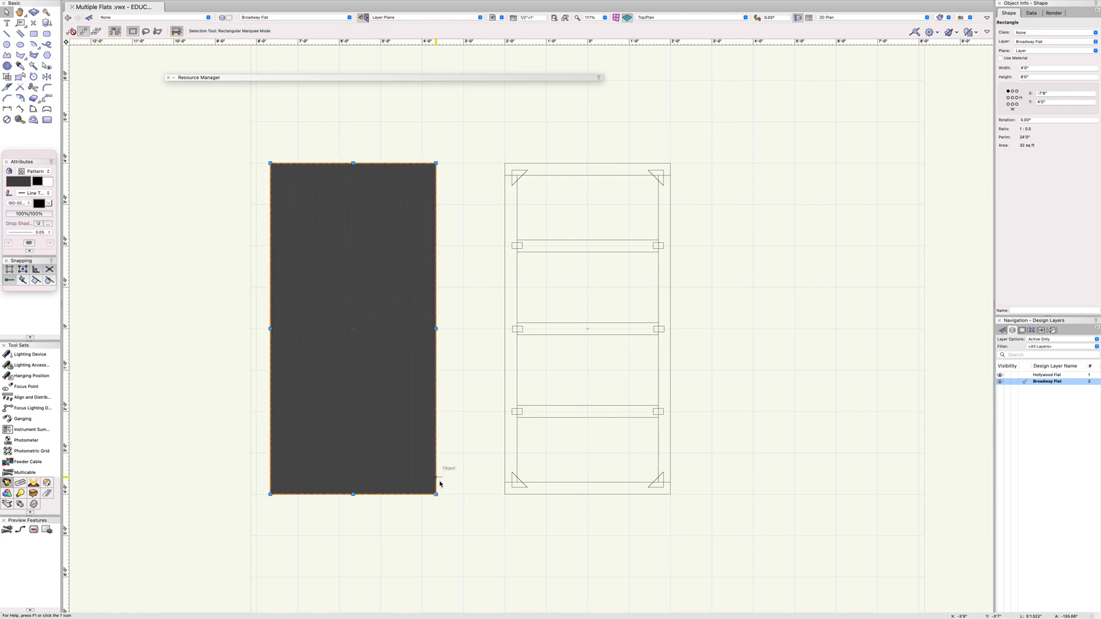
Move the pattern-filled panel over the frame, aligning their corners, and raise it onto the frame's top face in the Right Isometric view.
drag(436, 494, 671, 494)
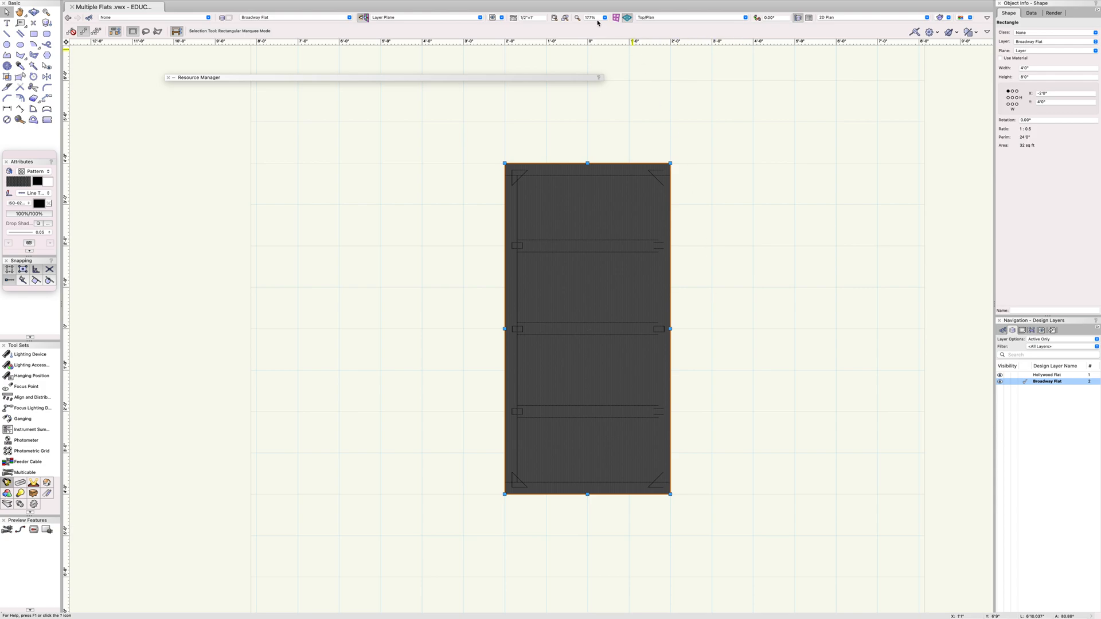
click(733, 18)
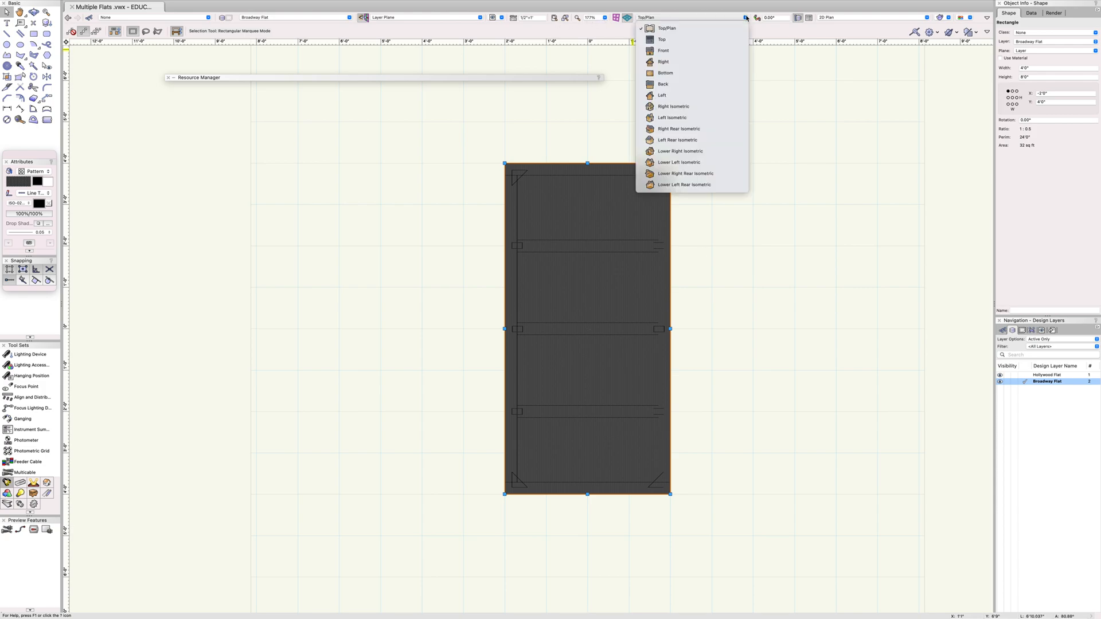
click(700, 107)
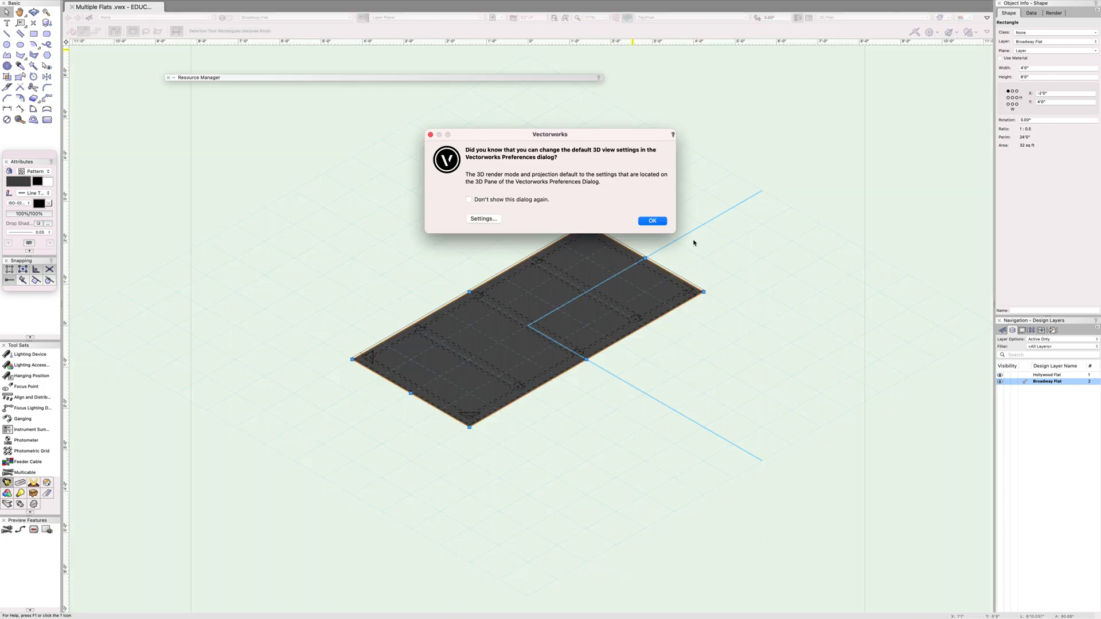
click(652, 220)
scroll(711, 304, up, 5)
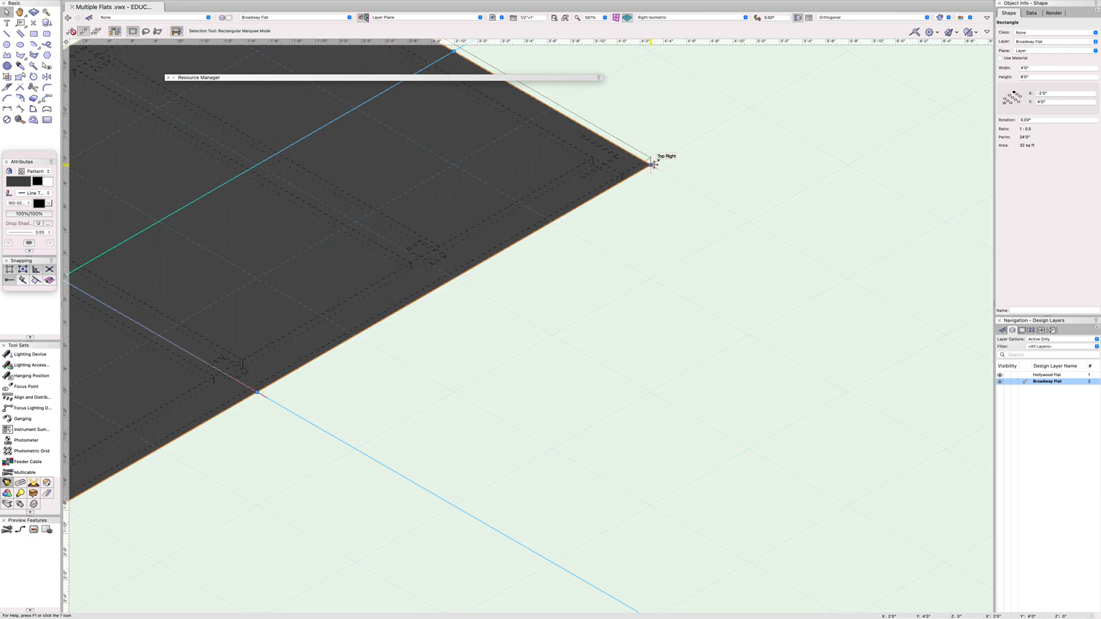
drag(651, 165, 650, 158)
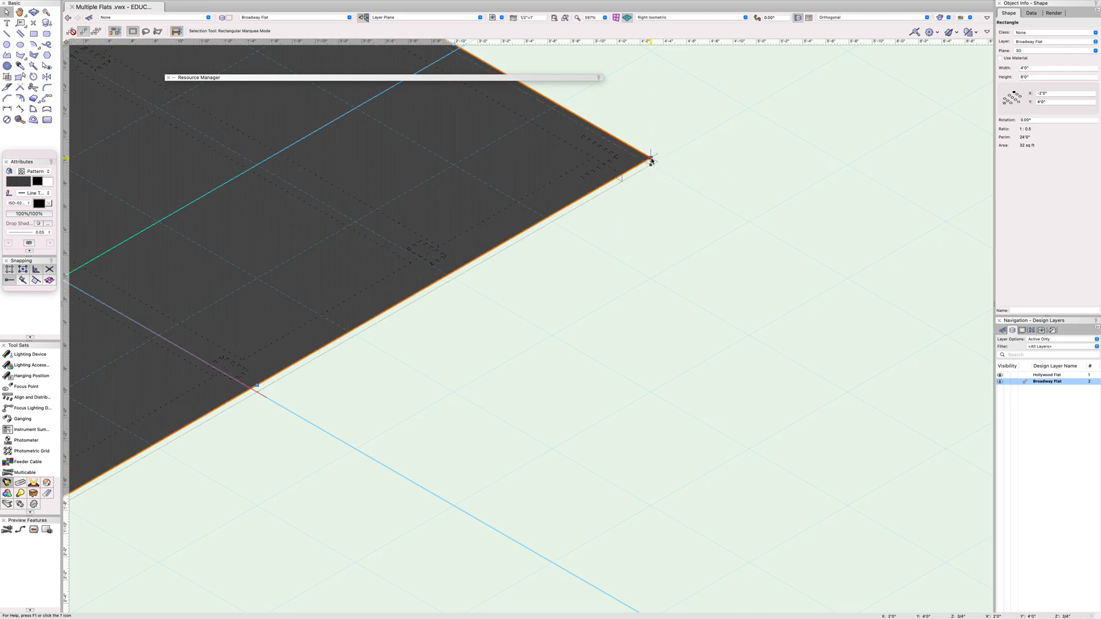
click(680, 167)
scroll(680, 166, down, 2)
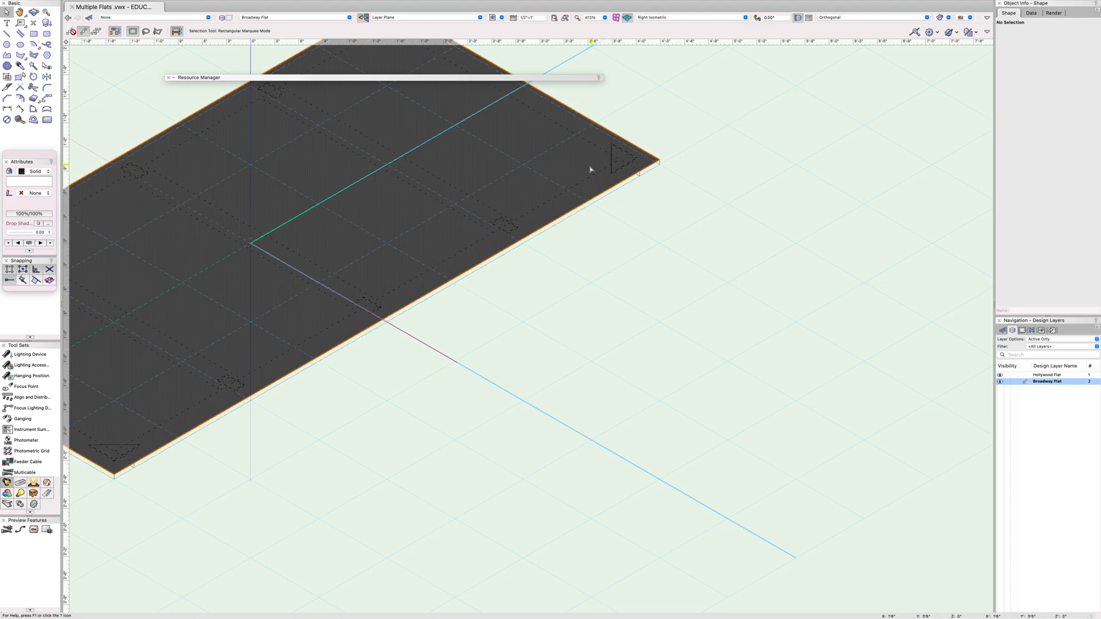
click(655, 165)
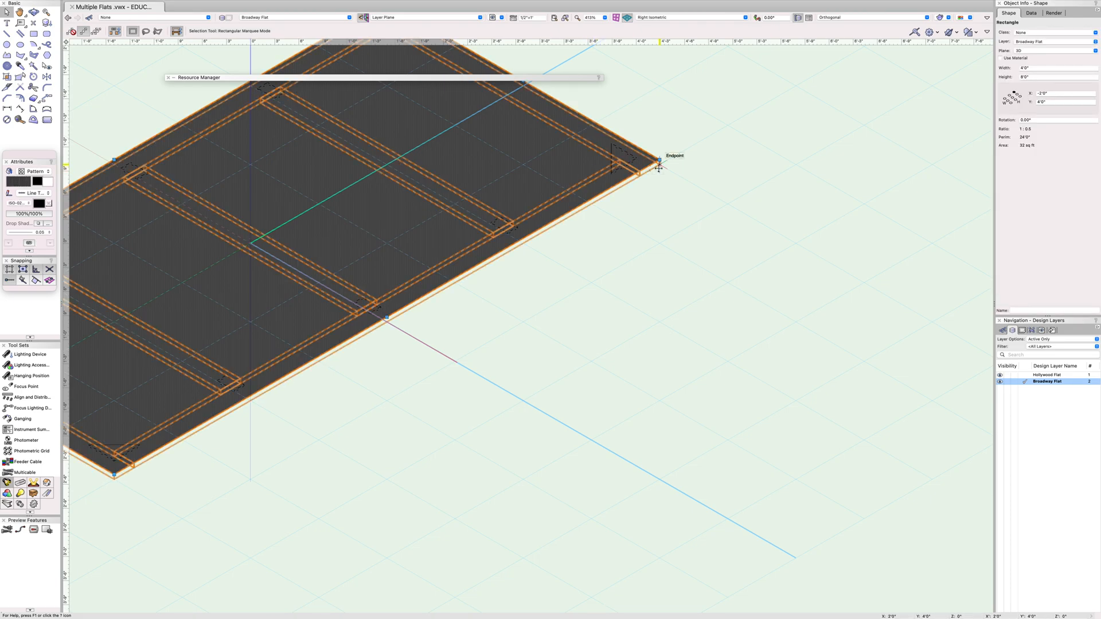
Return to the Top/Plan view and move the pattern-filled panel off the frame into the empty space beside it.
click(745, 17)
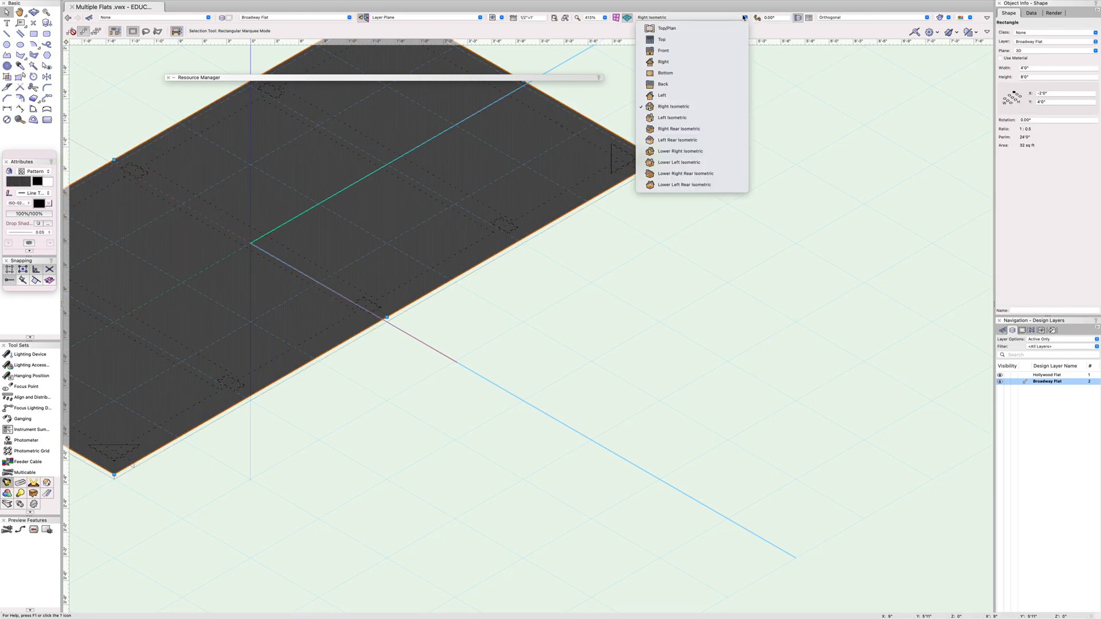
click(683, 30)
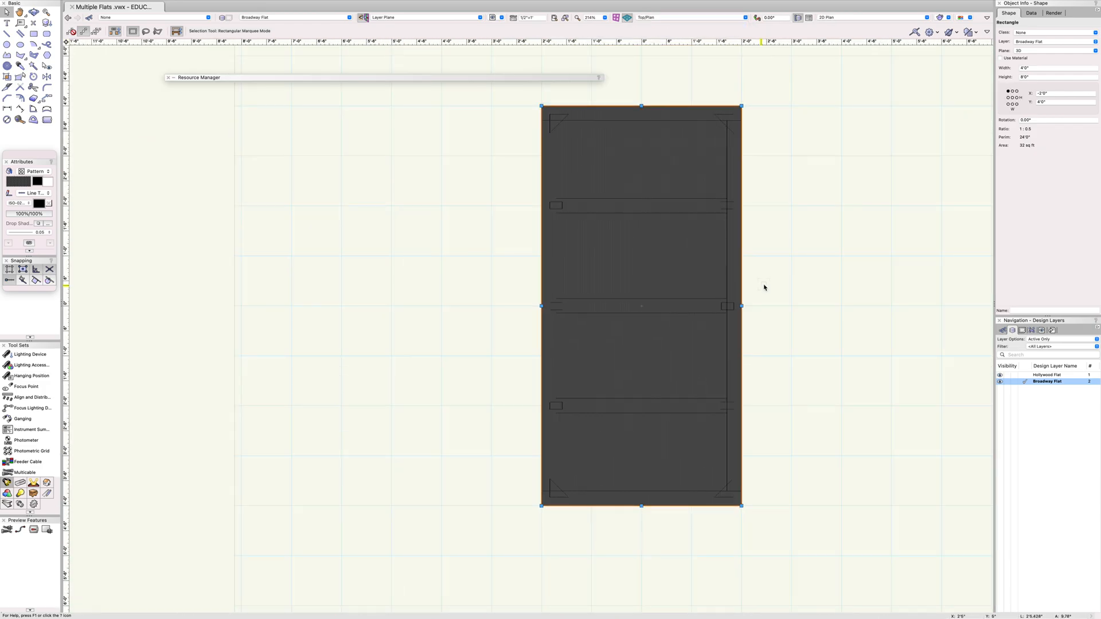
click(801, 248)
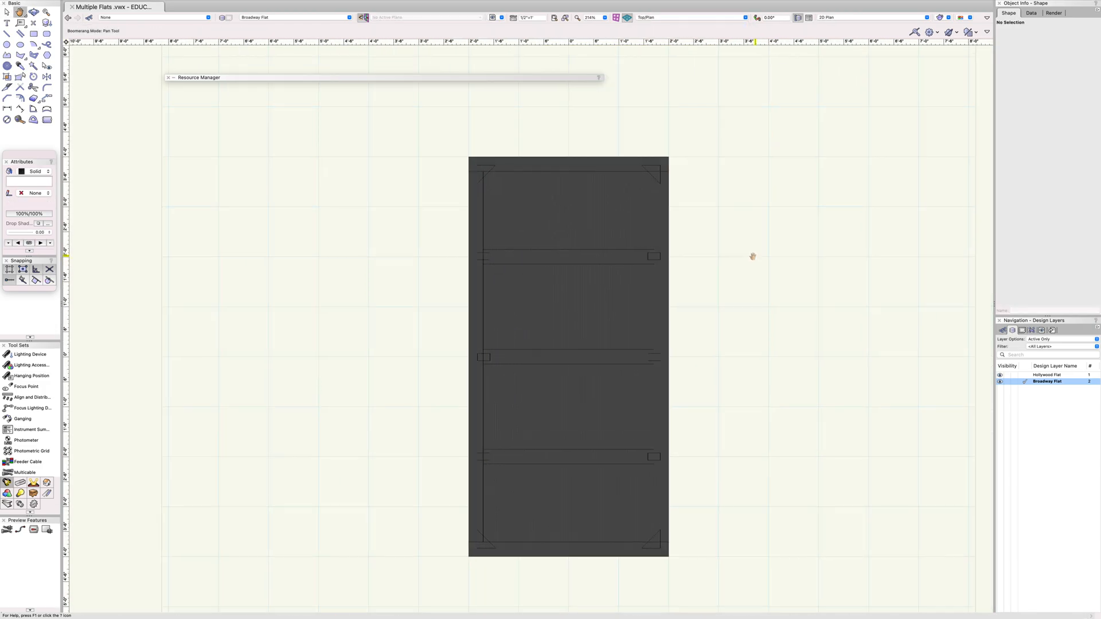
click(635, 311)
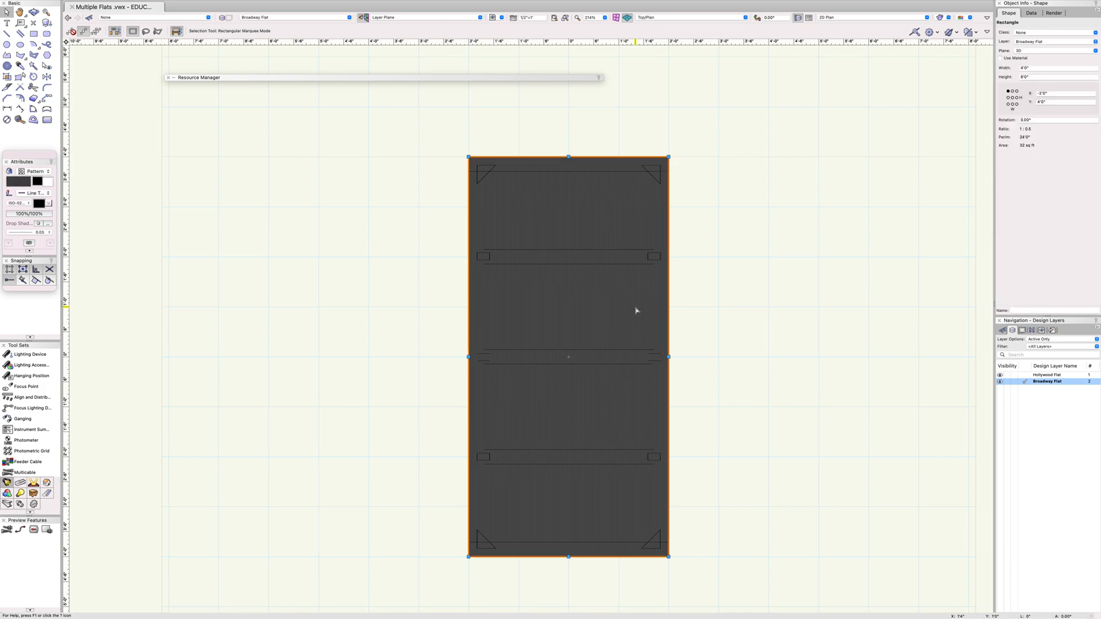
drag(635, 311, 356, 310)
Delete the pattern-filled panel beside the frame.
click(779, 310)
scroll(778, 309, down, 3)
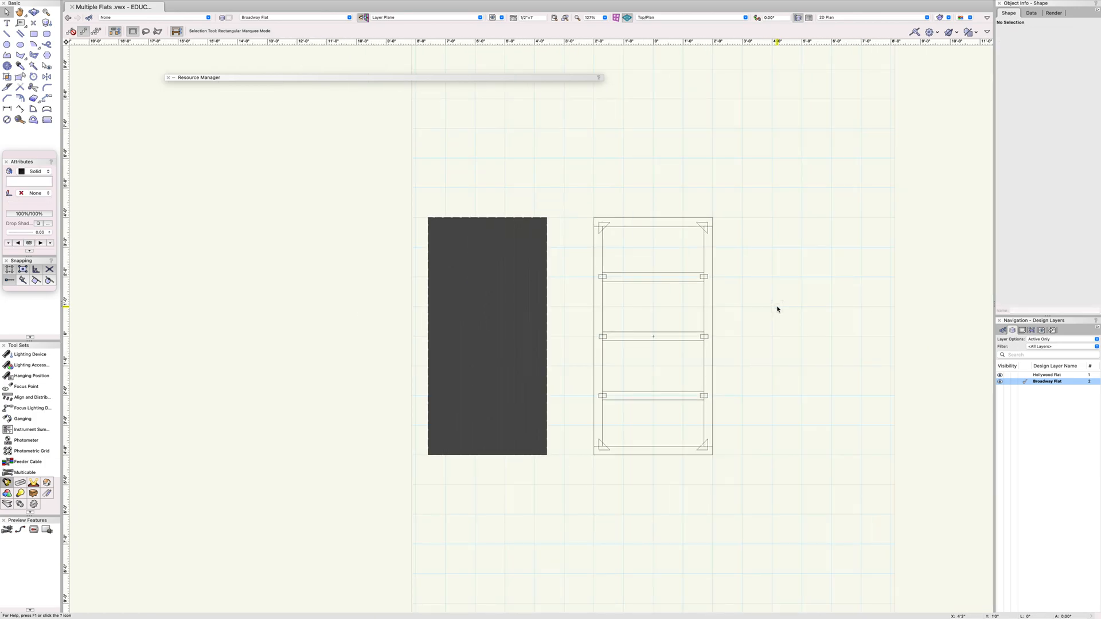
key(space)
drag(687, 312, 614, 312)
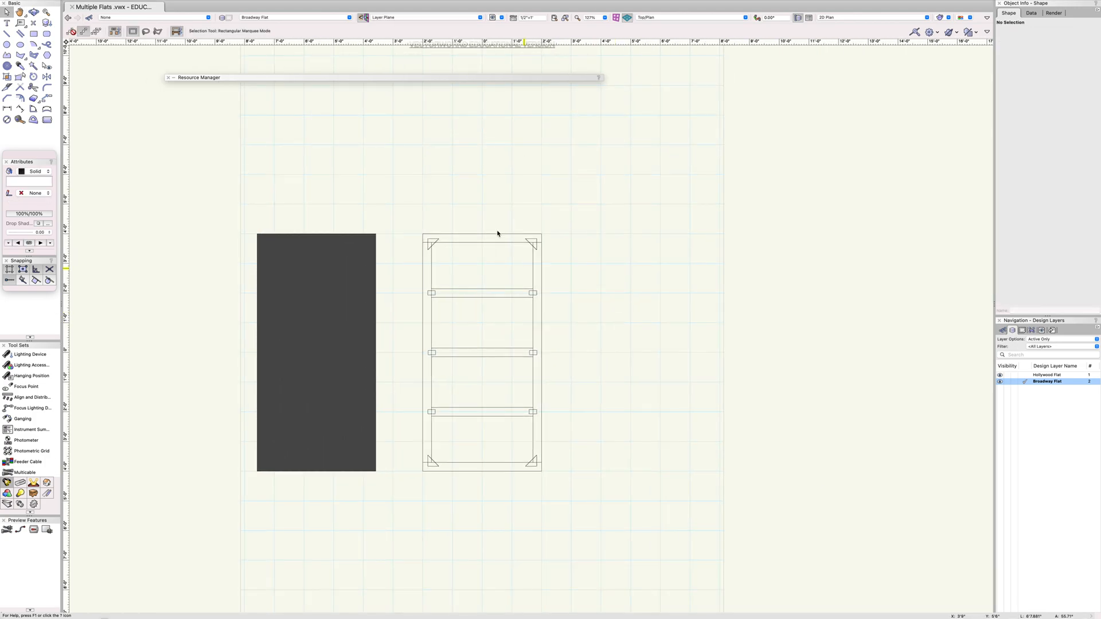
scroll(547, 279, down, 3)
click(391, 315)
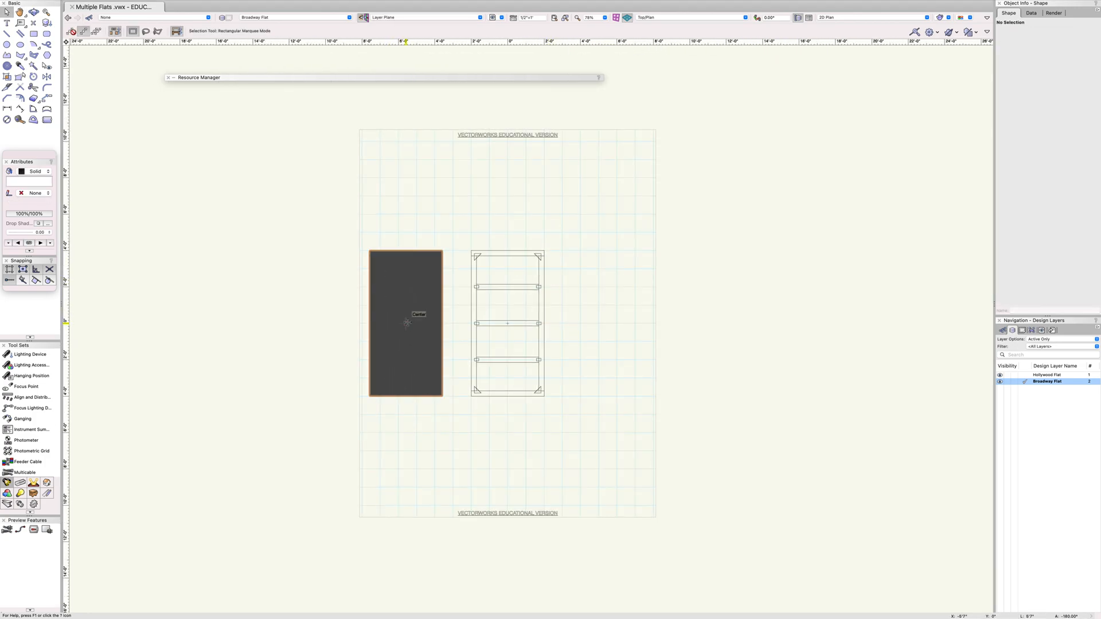
key(Delete)
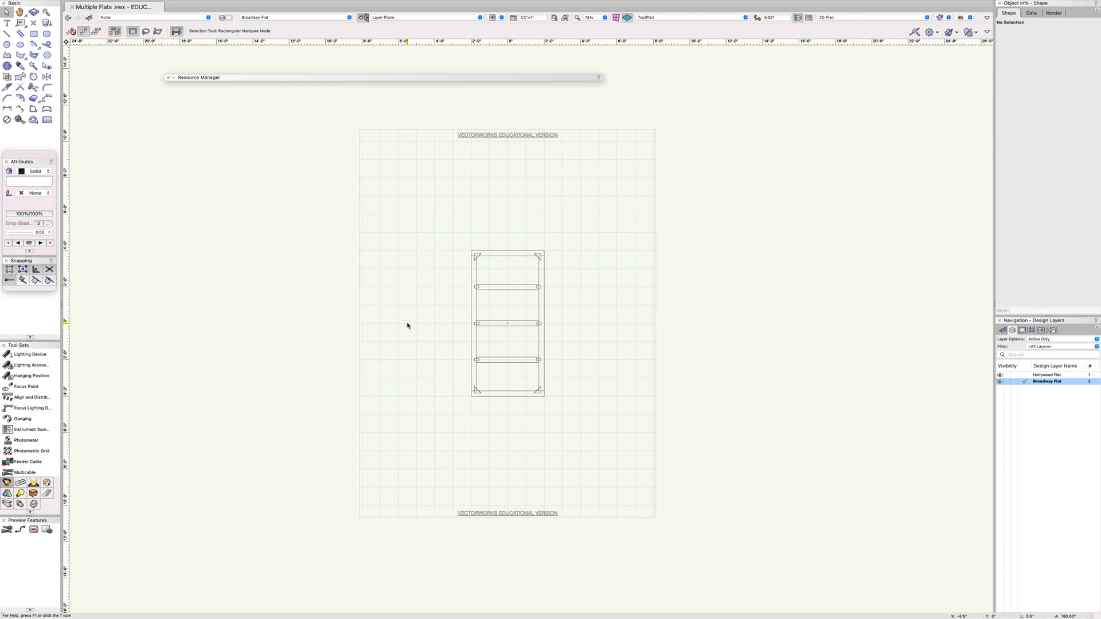
scroll(528, 310, up, 1)
middle_drag(586, 275, 573, 301)
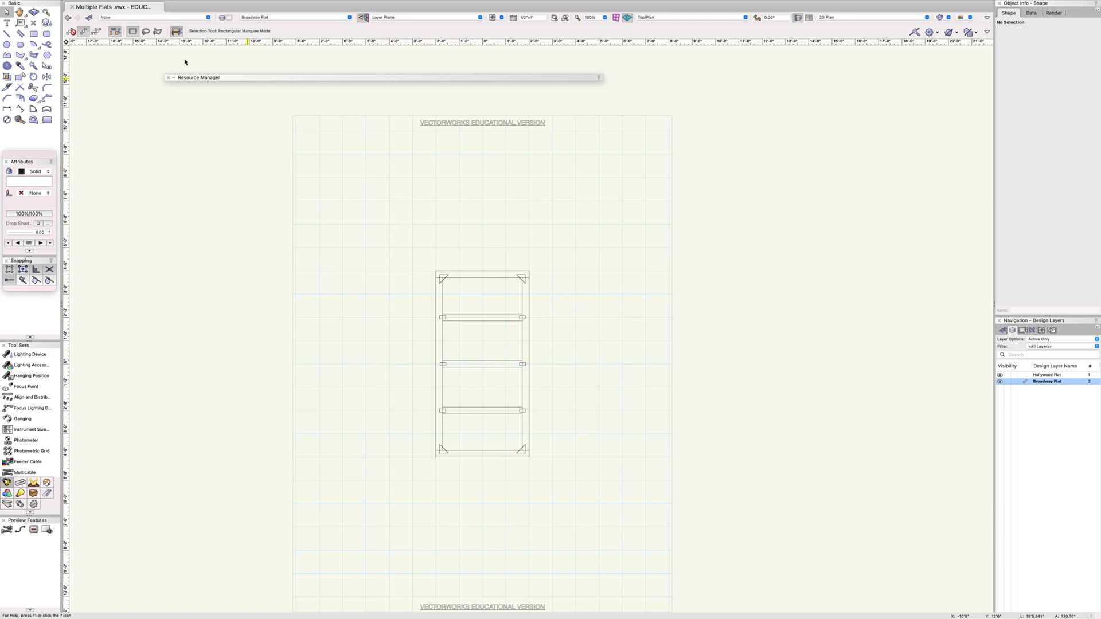
scroll(177, 60, down, 2)
scroll(174, 60, down, 1)
middle_drag(401, 162, 624, 270)
middle_drag(279, 49, 278, 49)
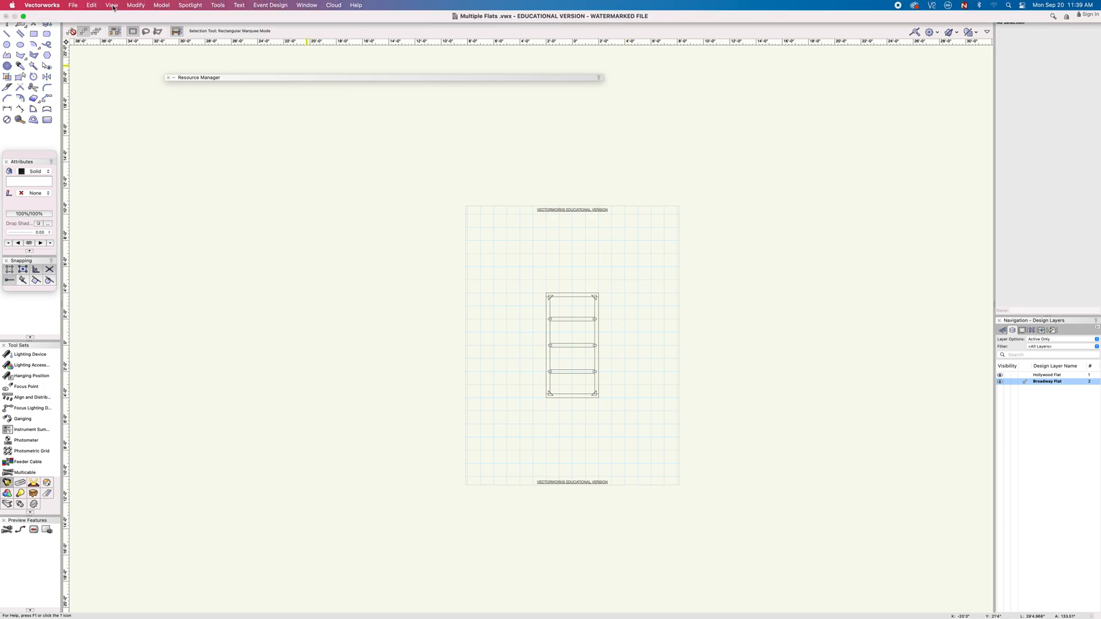
Start a new viewport and create a sheet layer for it with sheet number 2 and the title "Broadway Flat".
click(112, 6)
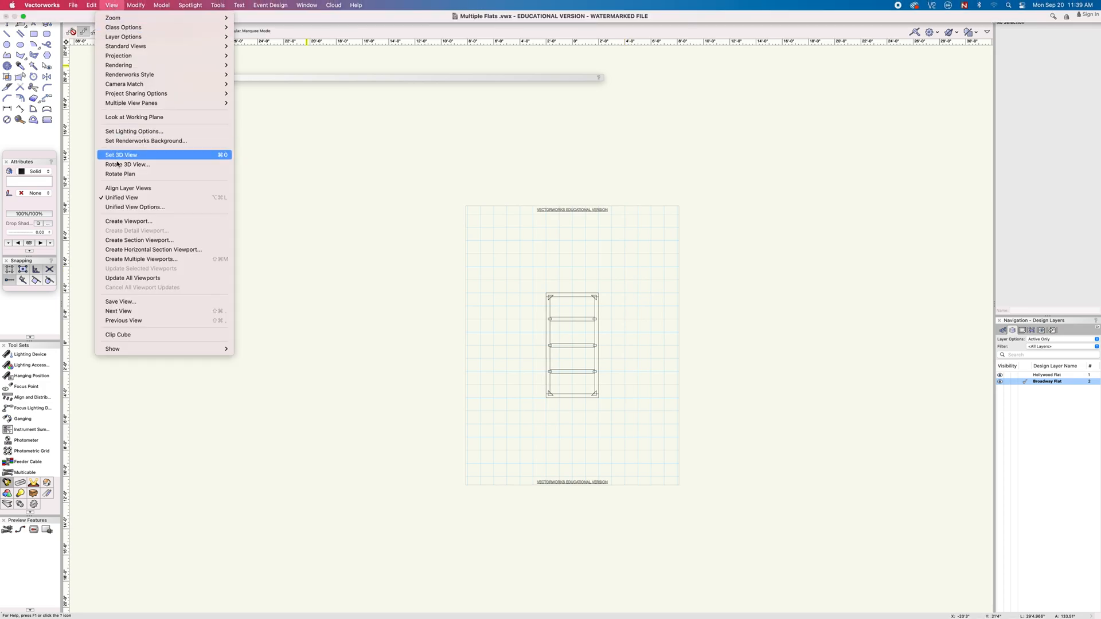
click(143, 223)
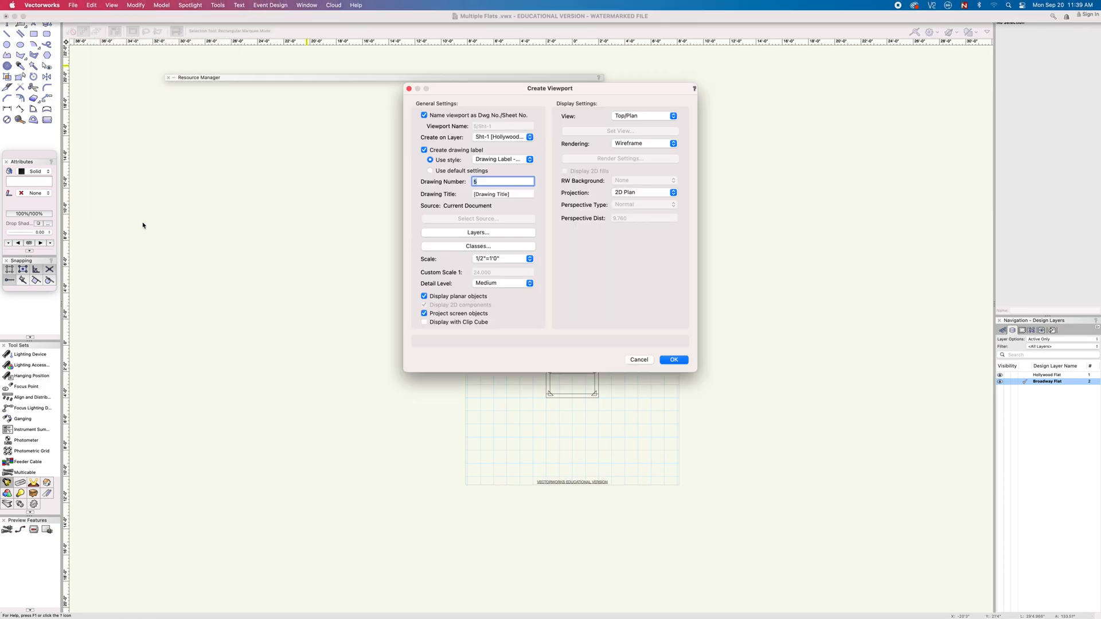
click(527, 138)
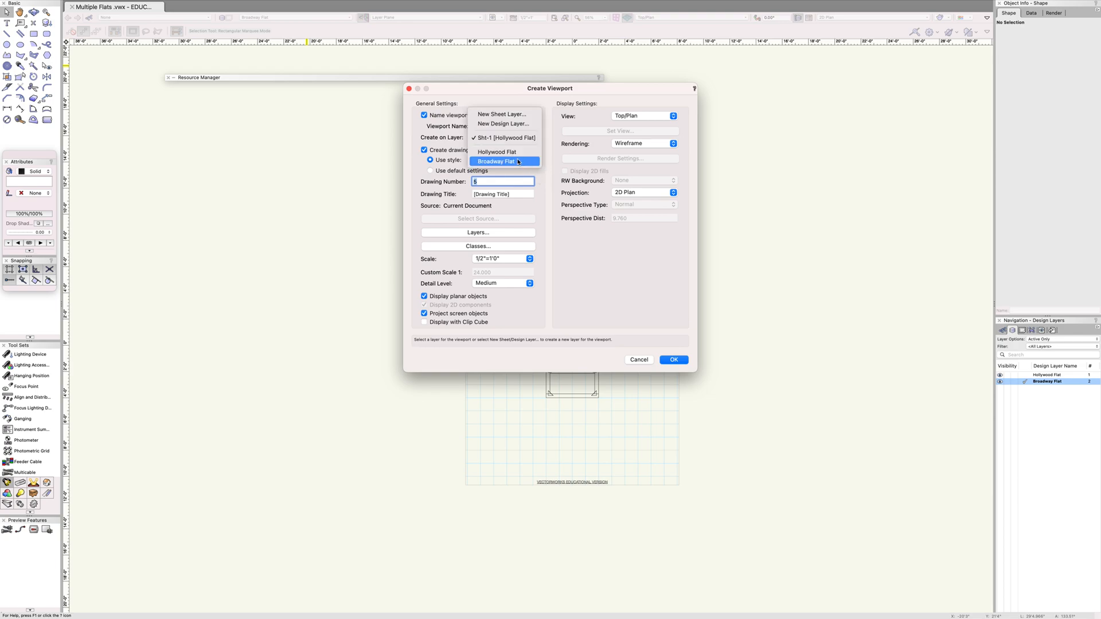
click(544, 180)
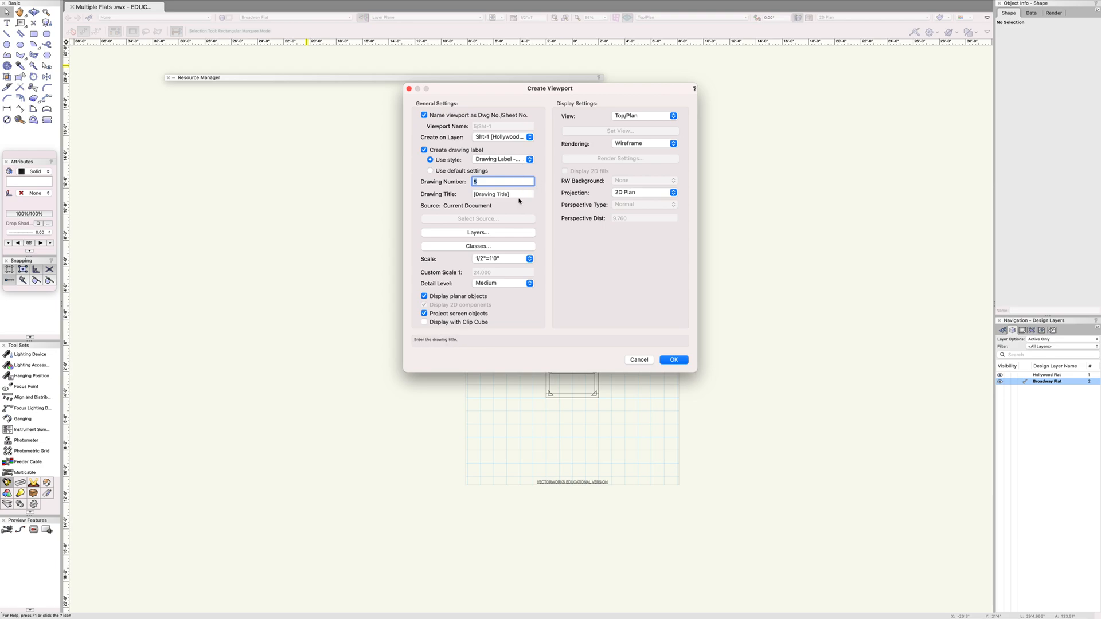
click(529, 138)
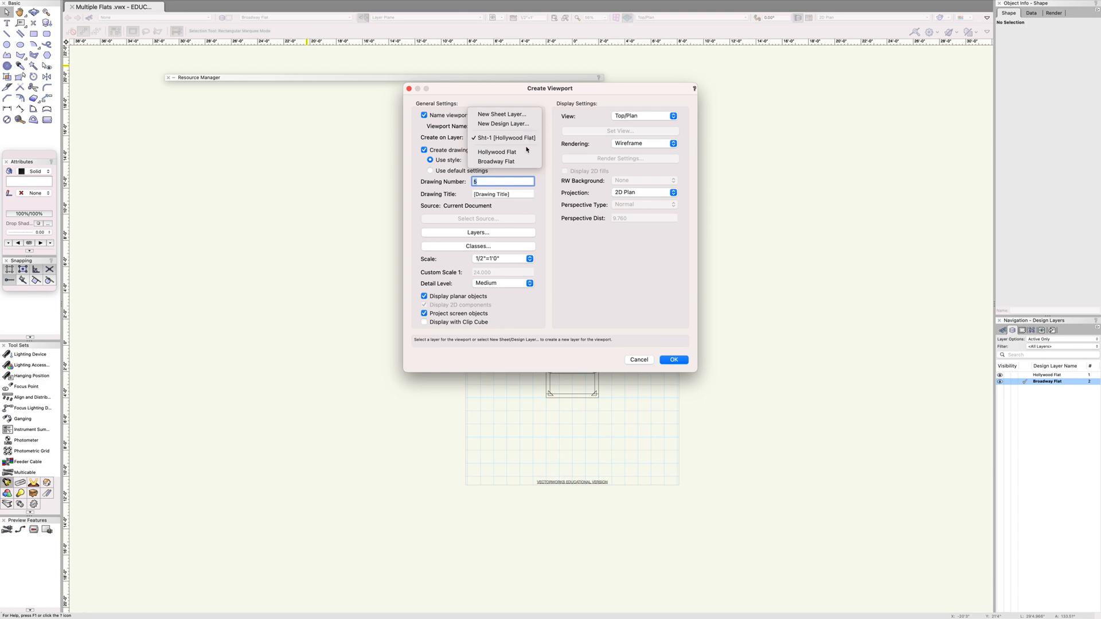
click(519, 115)
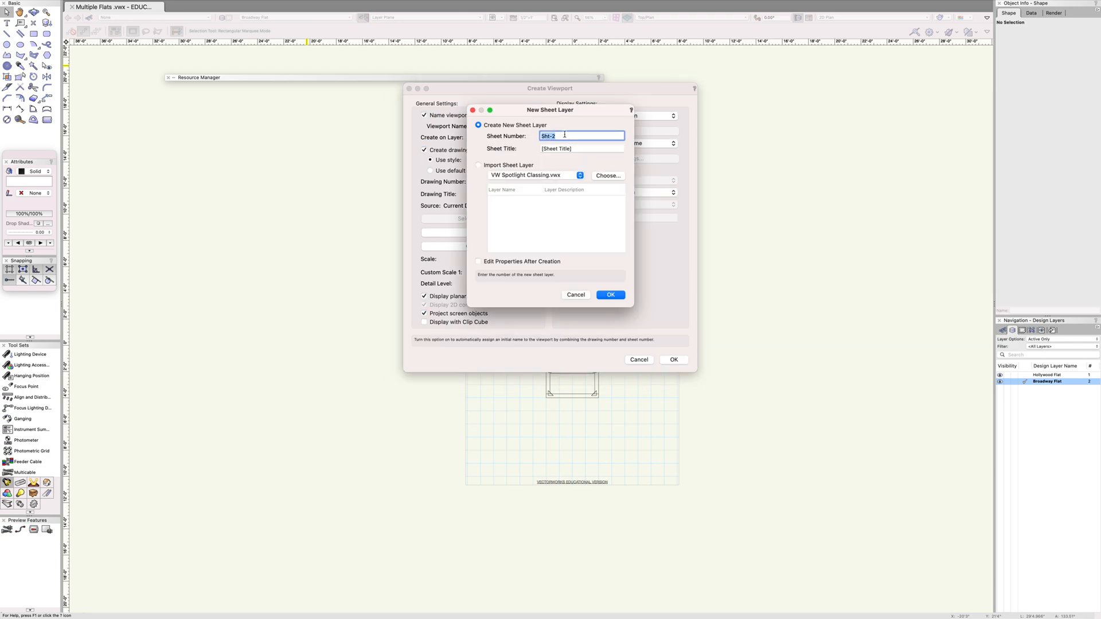
text(Broadway Flat)
drag(582, 136, 490, 131)
text(2)
key(Tab)
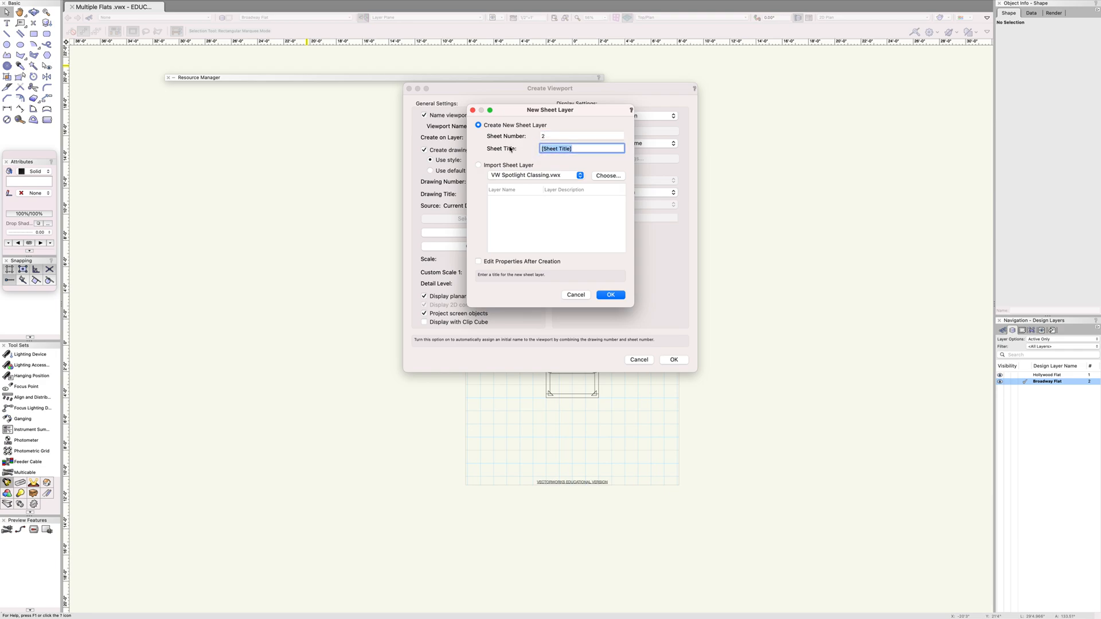
text(Br)
click(620, 295)
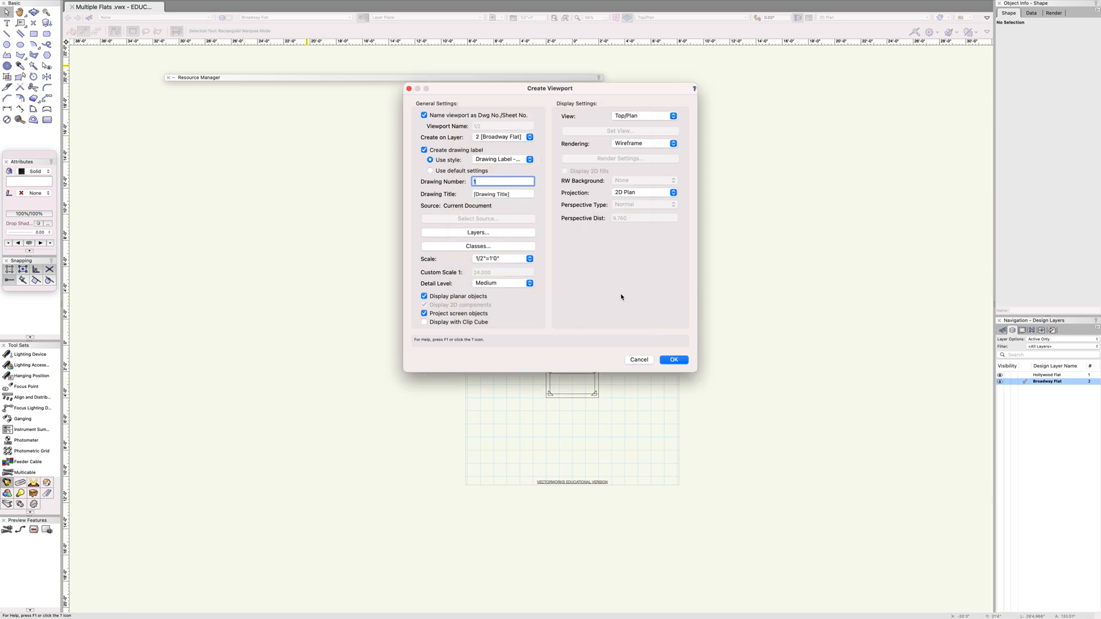
Create the viewport on sheet layer 2 [Broadway Flat] with the drawing title "Plan".
click(517, 137)
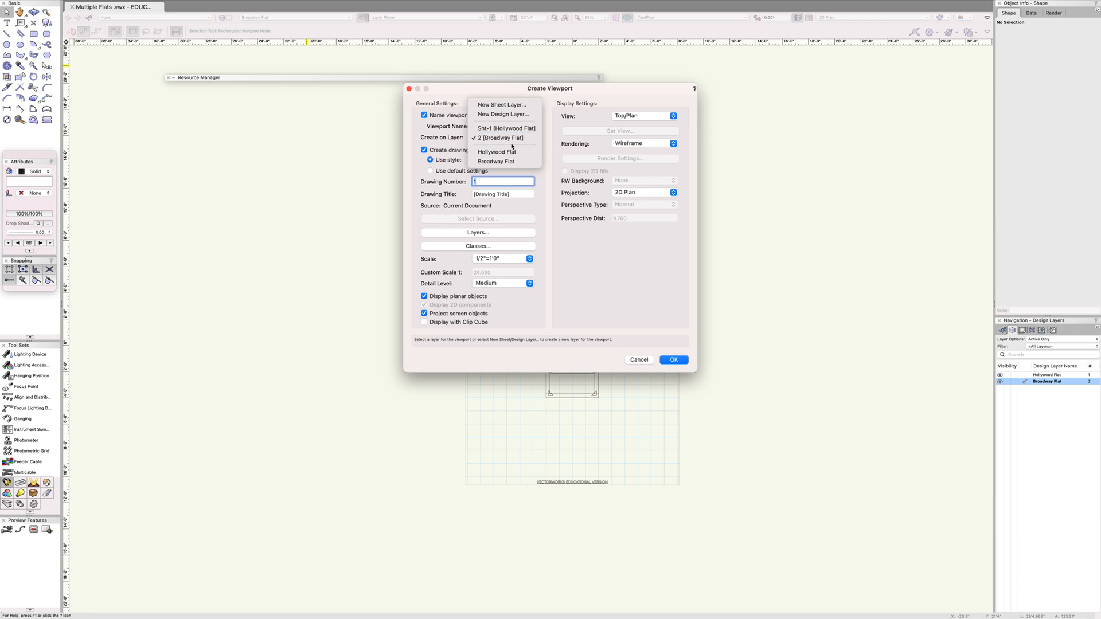
click(542, 191)
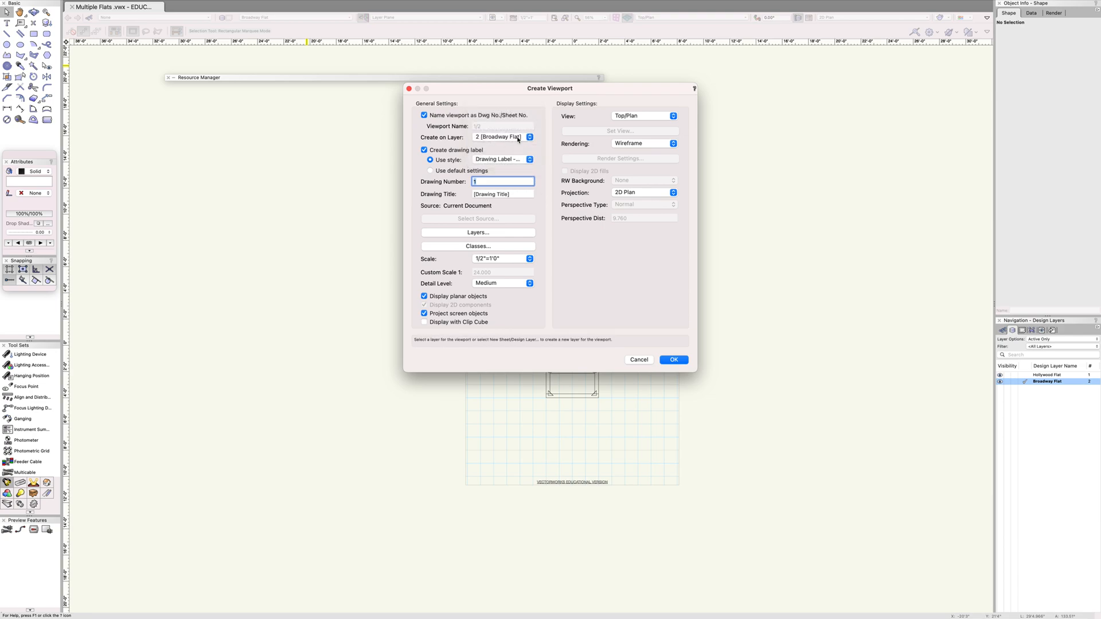
click(487, 138)
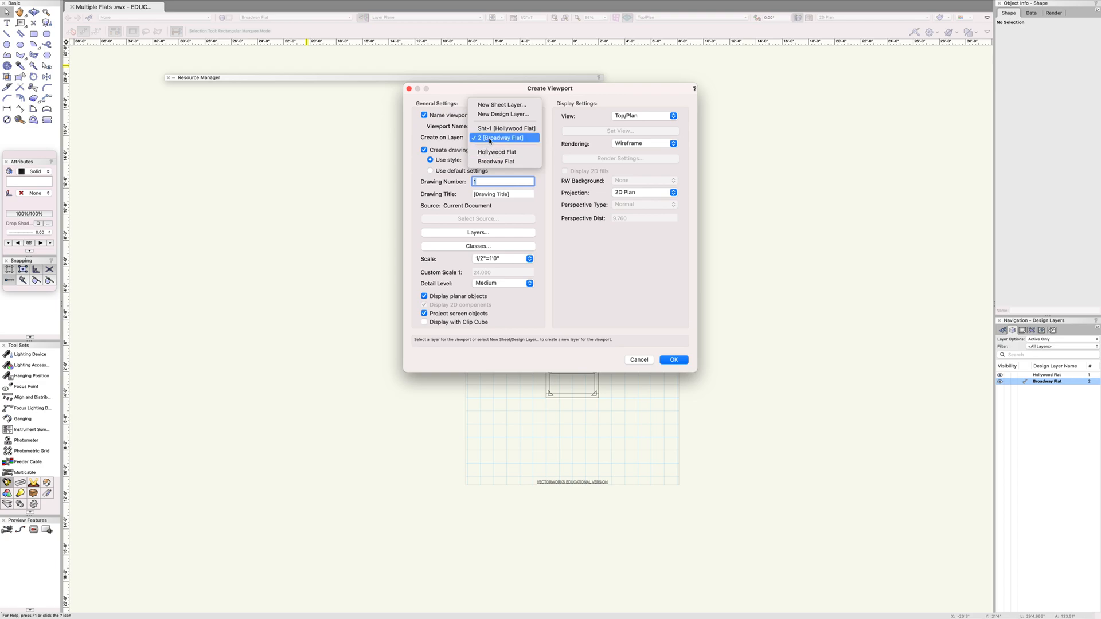
click(545, 196)
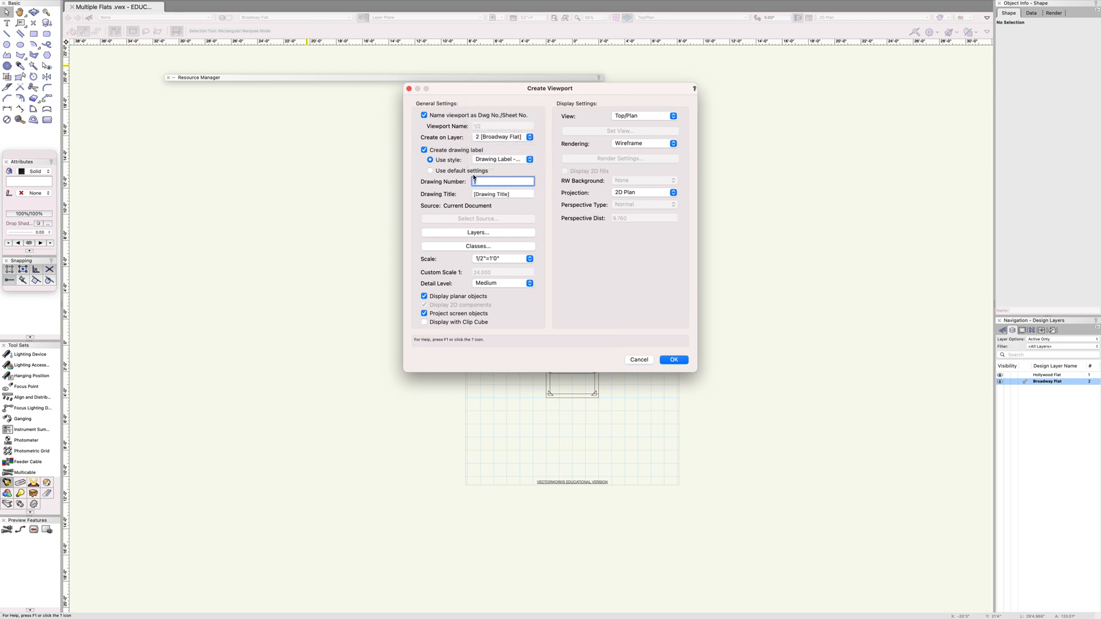
key(Tab)
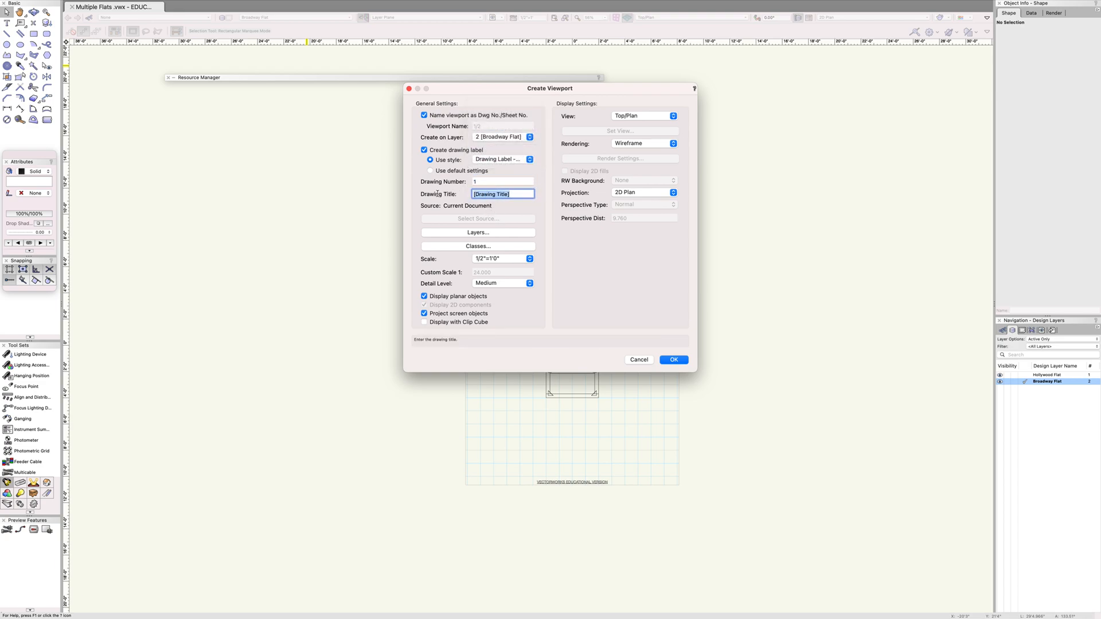
text(Plan)
click(674, 361)
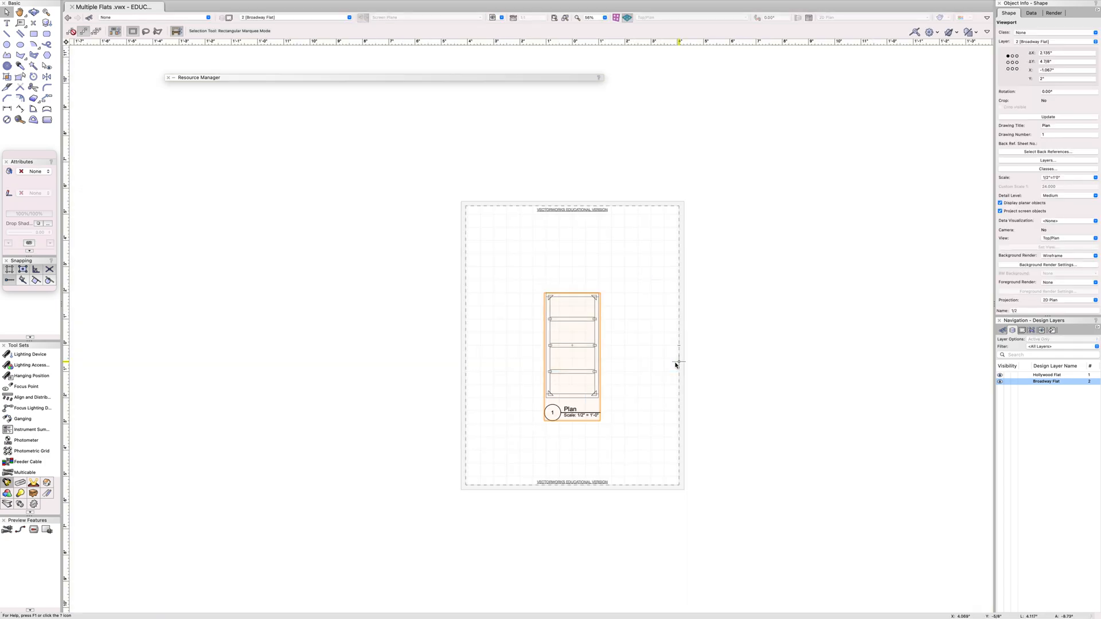
Move the Plan viewport to the sheet's upper-left corner and place a duplicate of it level with it at the sheet's upper right.
click(629, 376)
drag(573, 344, 506, 268)
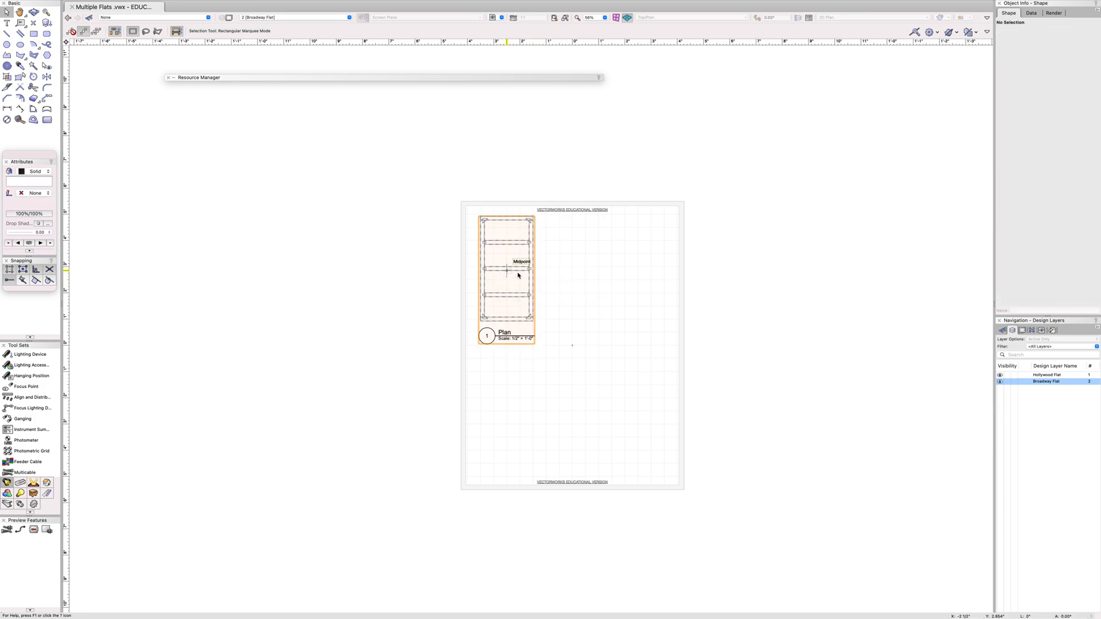
key(ctrl+d)
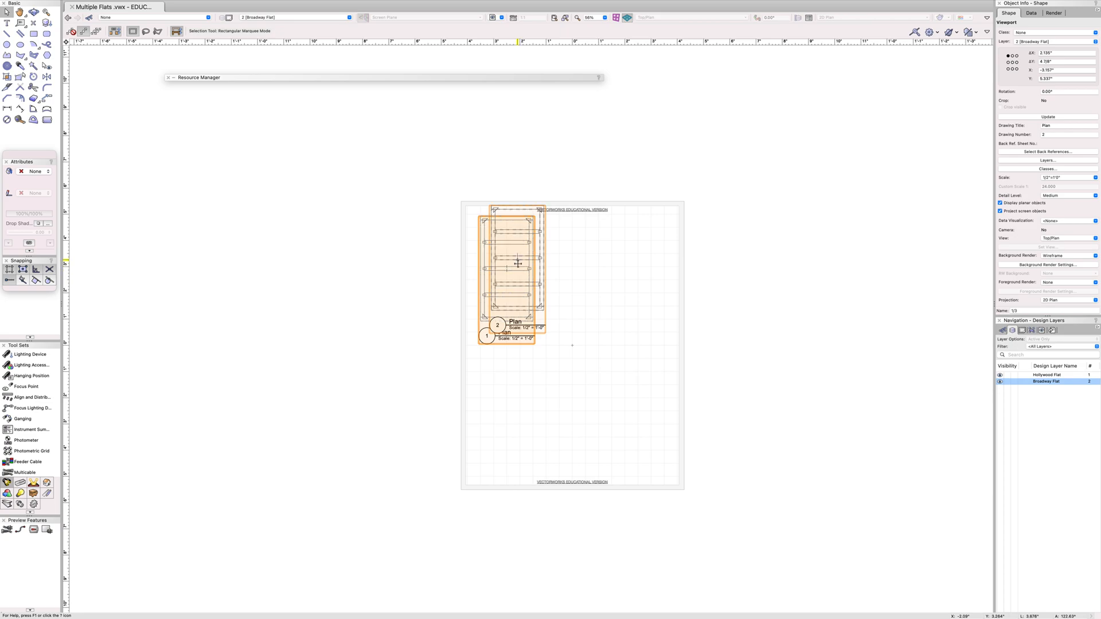
drag(514, 265, 614, 273)
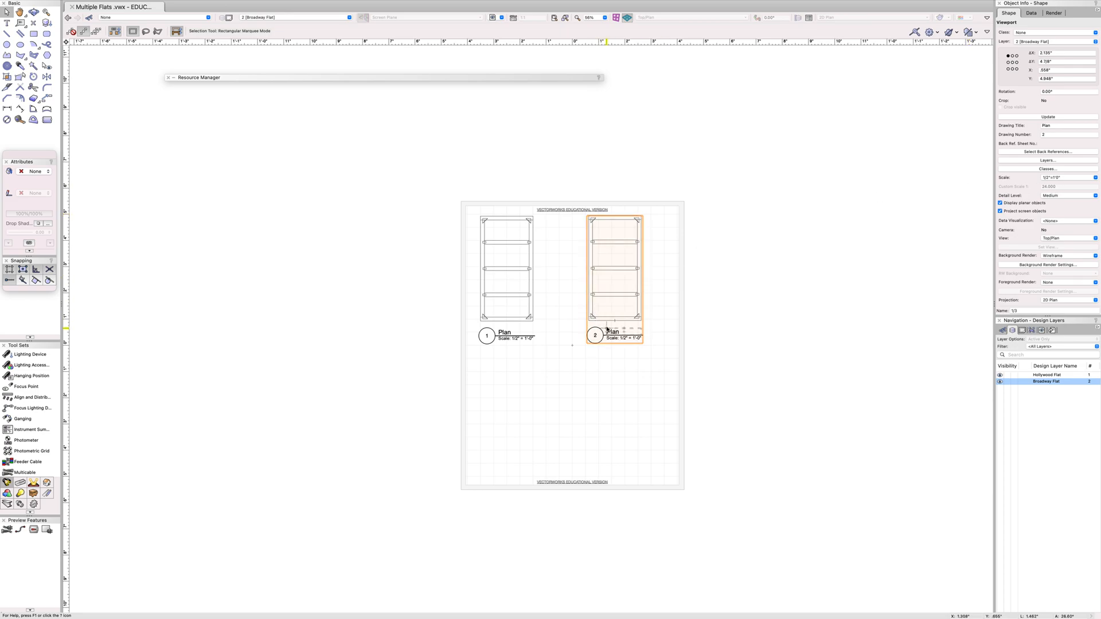
middle_drag(656, 311, 536, 321)
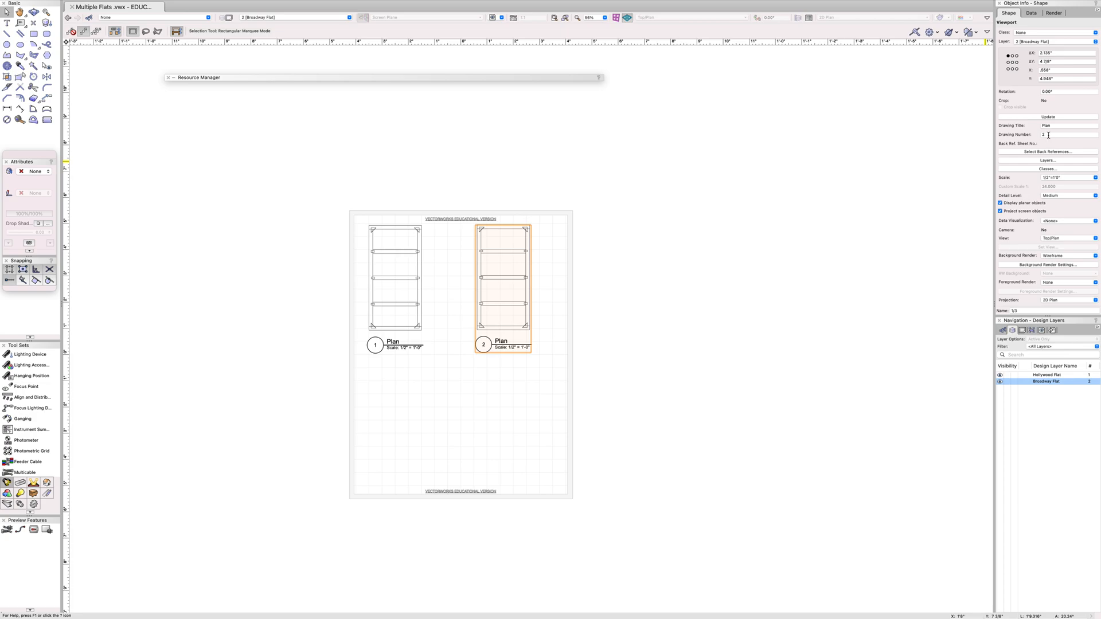
Title viewport 2 "Right Isometric" and set its view to Right Isometric.
click(1058, 125)
click(1055, 238)
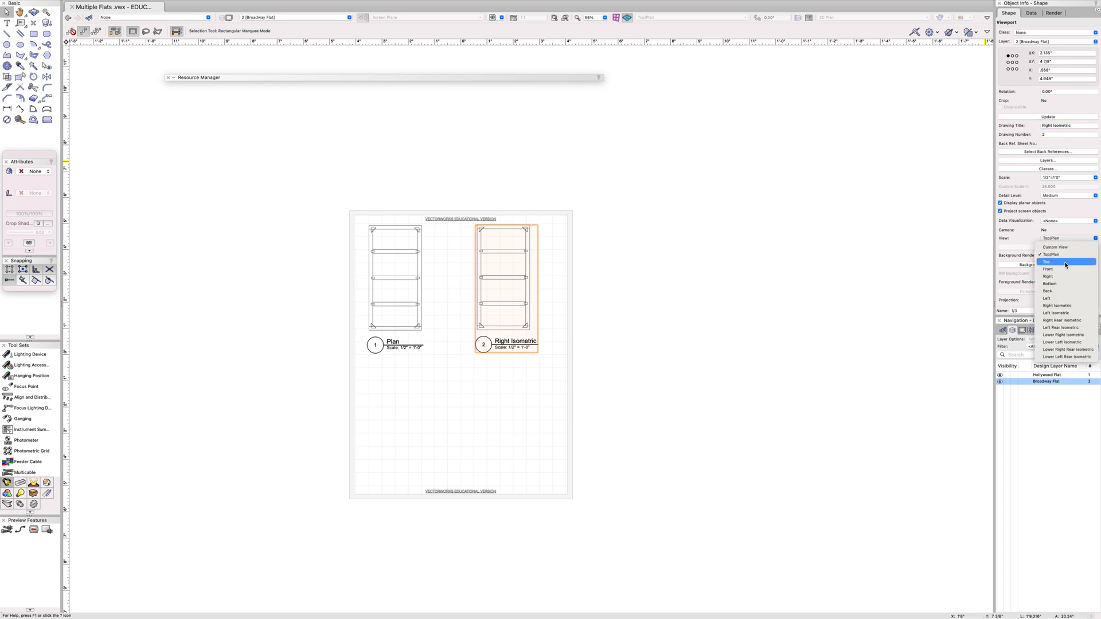
click(1069, 307)
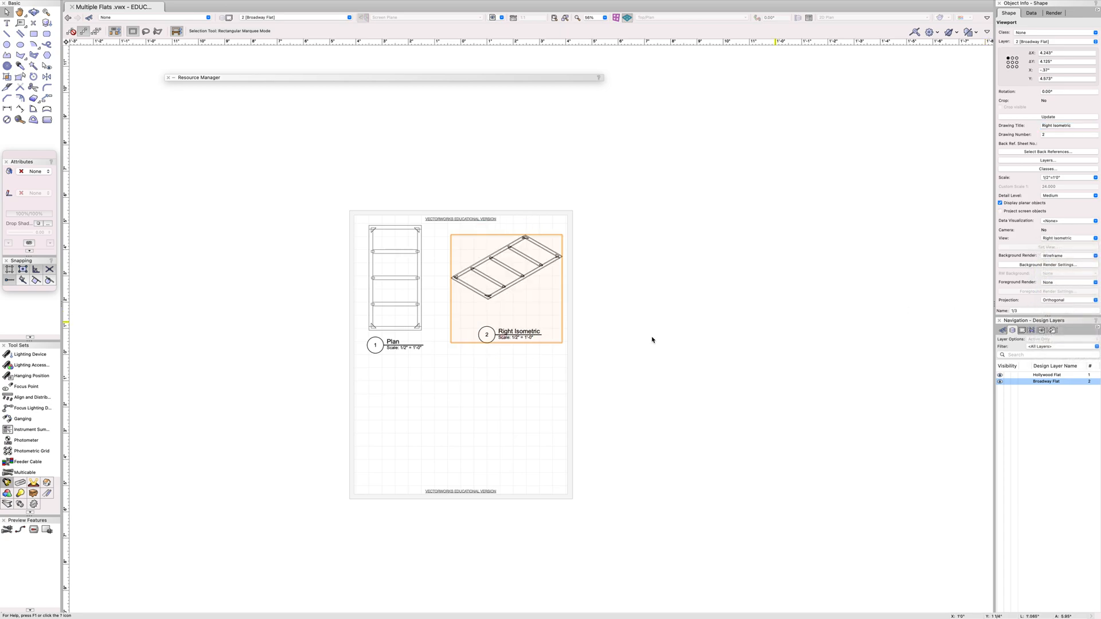
click(617, 356)
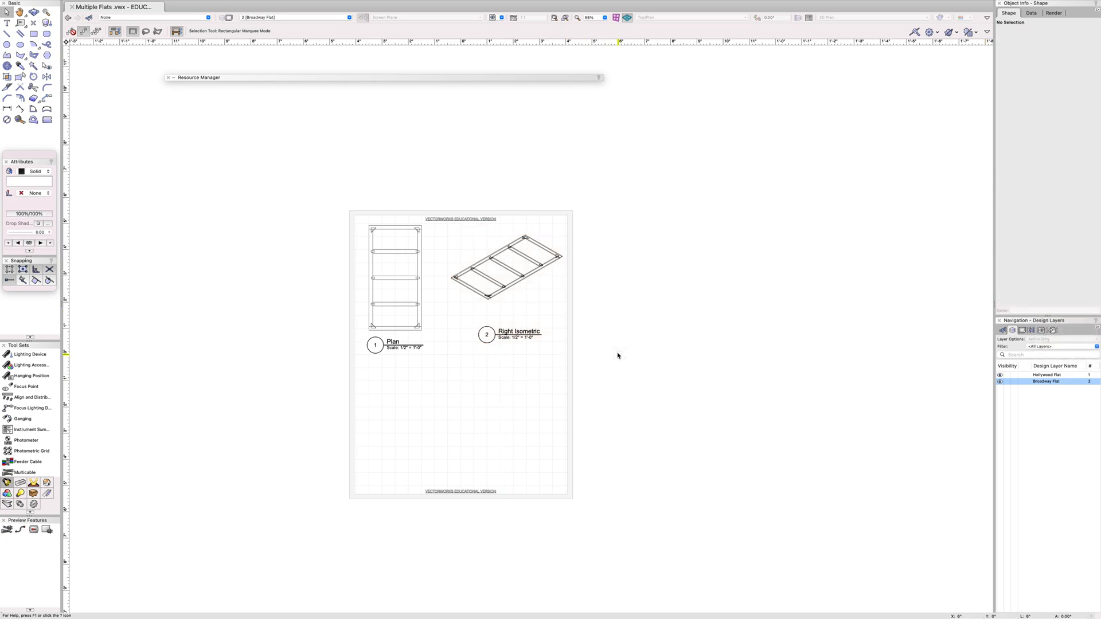
Duplicate the Right Isometric viewport and move the original to the sheet's lower-left area, below the Plan viewport.
click(514, 274)
key(super+d)
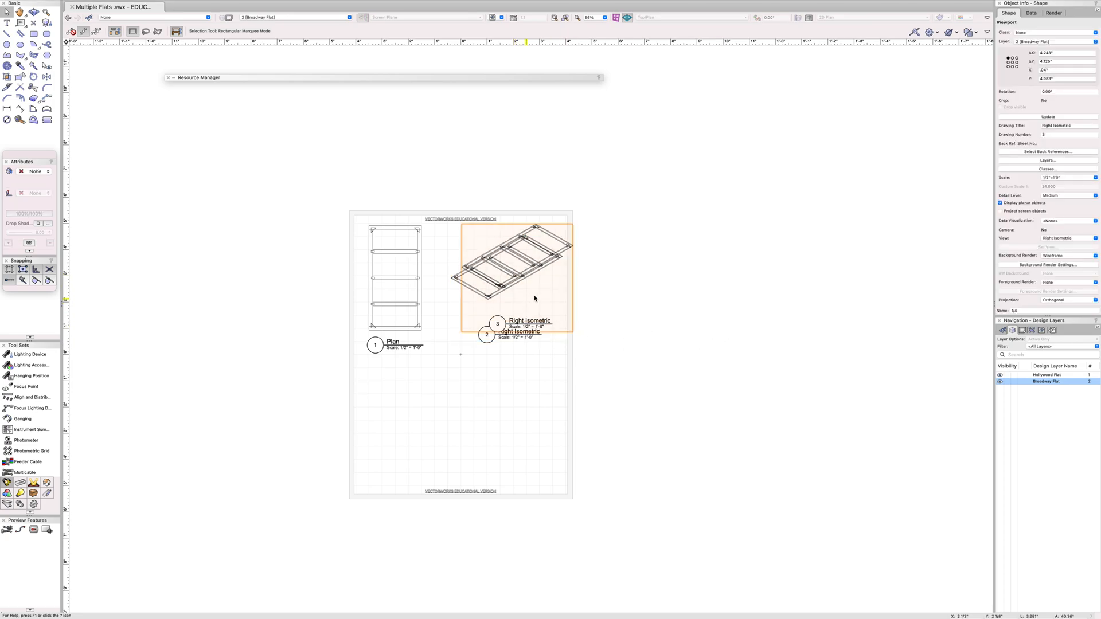
drag(508, 265, 419, 408)
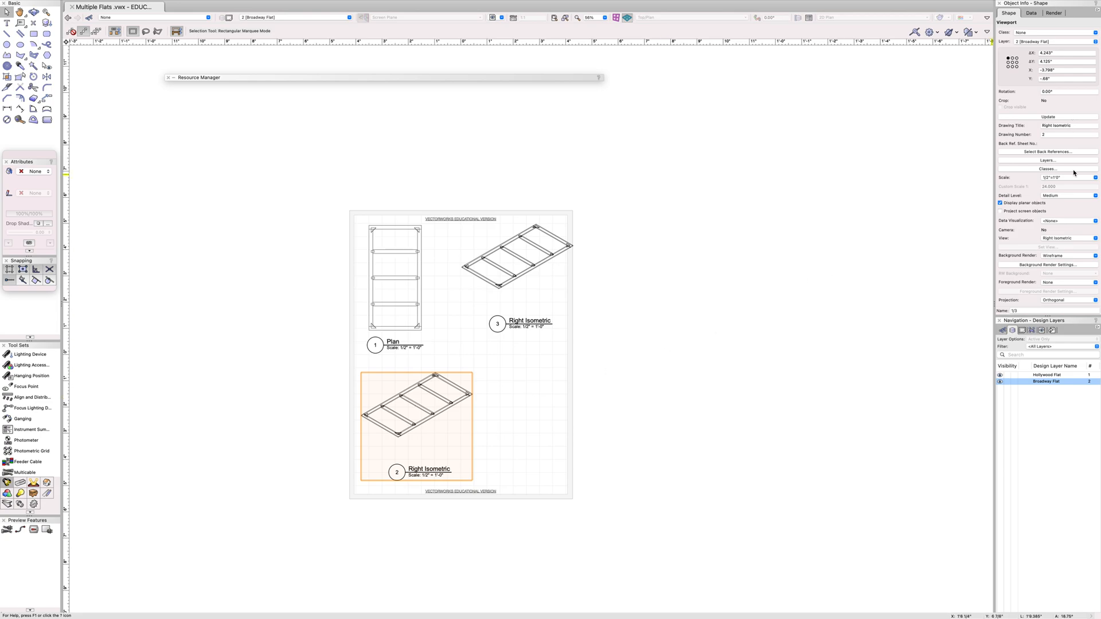
Swap the two Right Isometric viewports so number 2 sits beside the Plan and number 3 sits below the Plan.
click(1057, 135)
drag(510, 256, 588, 334)
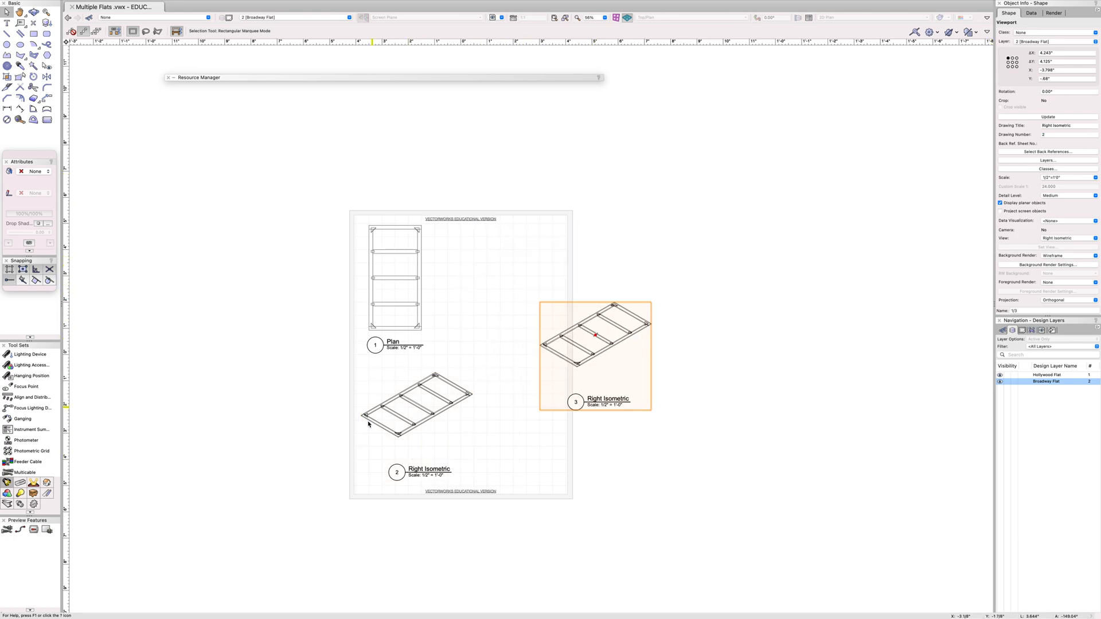
drag(411, 410, 487, 277)
drag(598, 333, 420, 401)
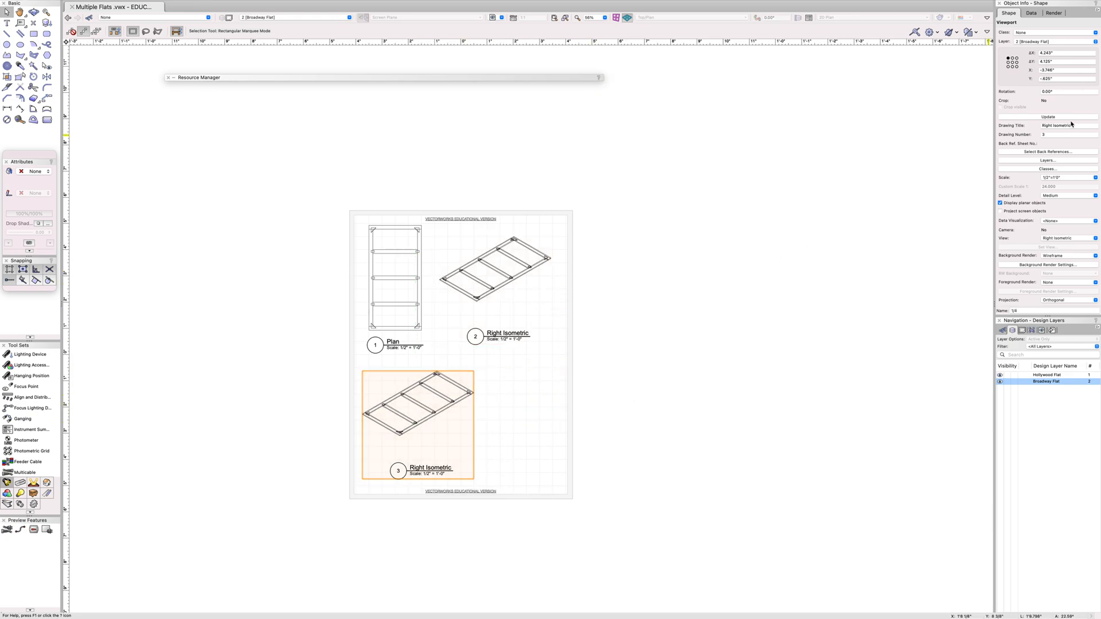
Title viewport 3 "Left" and set its view to Left.
click(1058, 134)
click(1080, 124)
text(Left)
click(1080, 239)
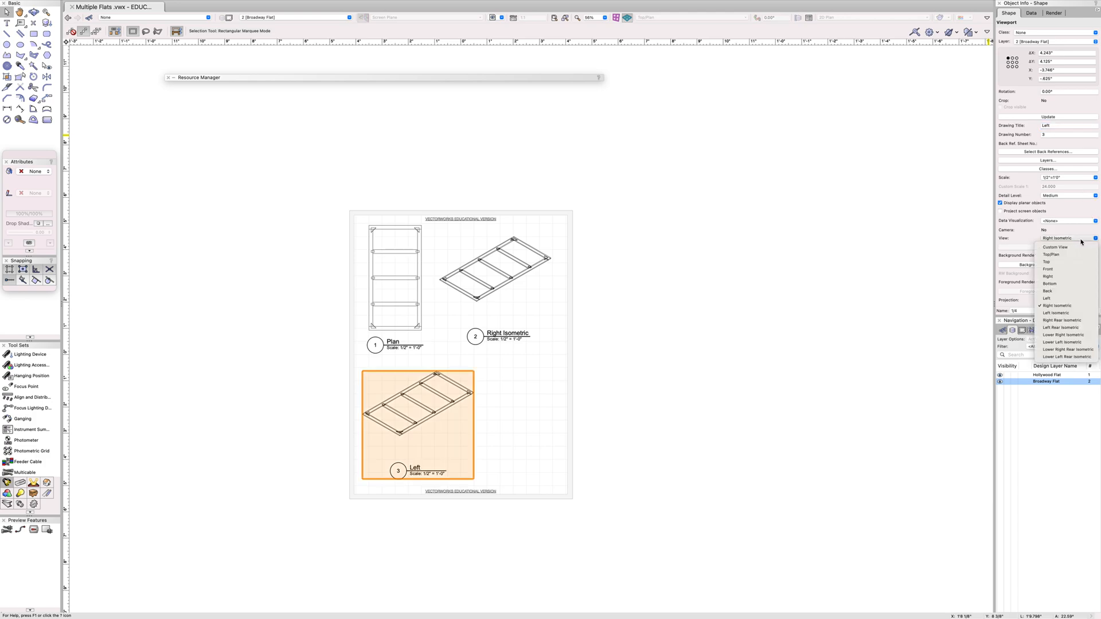
click(1068, 299)
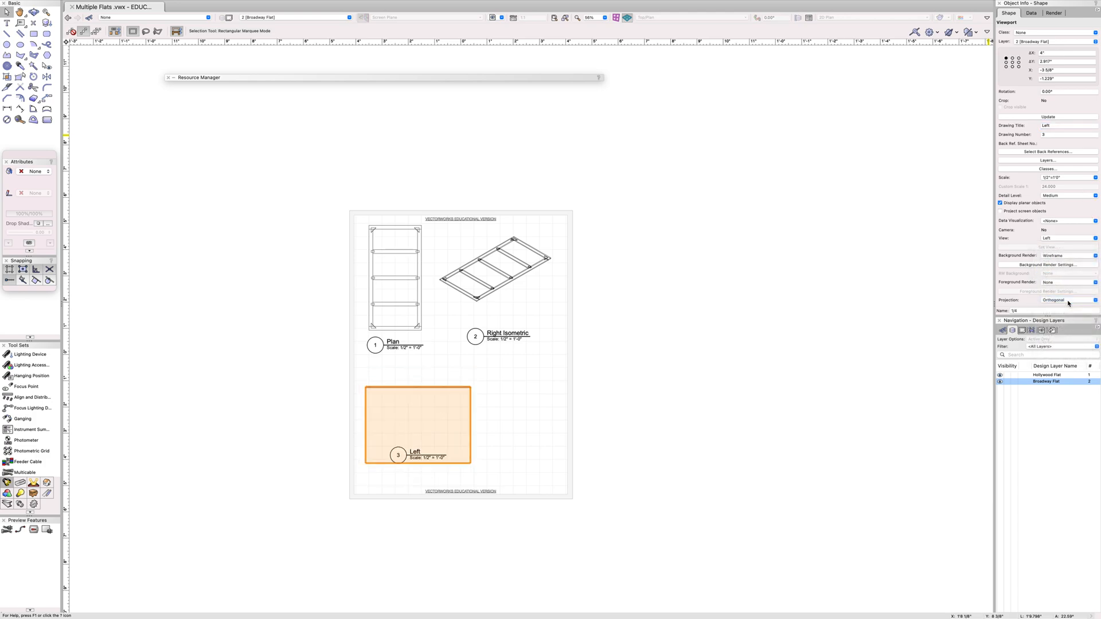
click(718, 371)
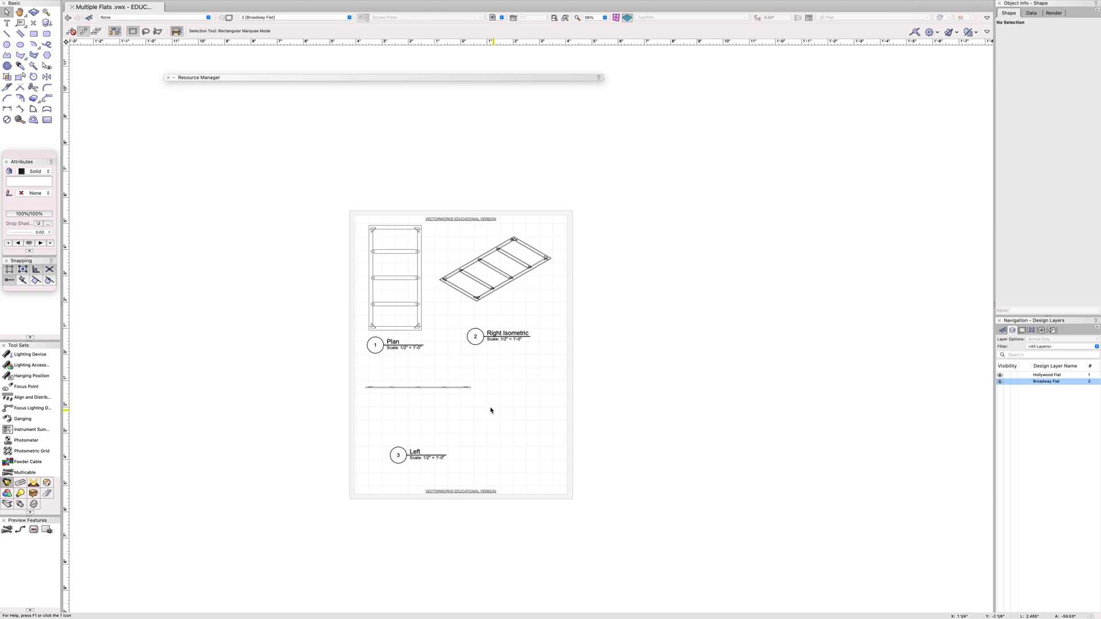
Duplicate the Left viewport and place the copy beside it at the sheet's lower right, nudging the original slightly outward.
scroll(424, 394, up, 3)
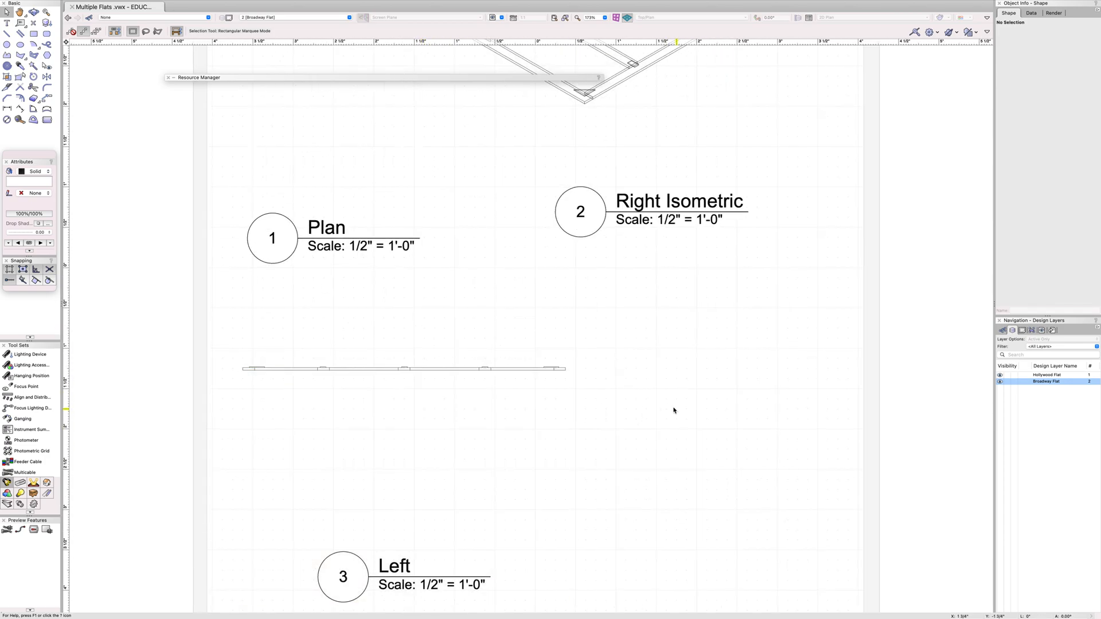
scroll(604, 381, down, 3)
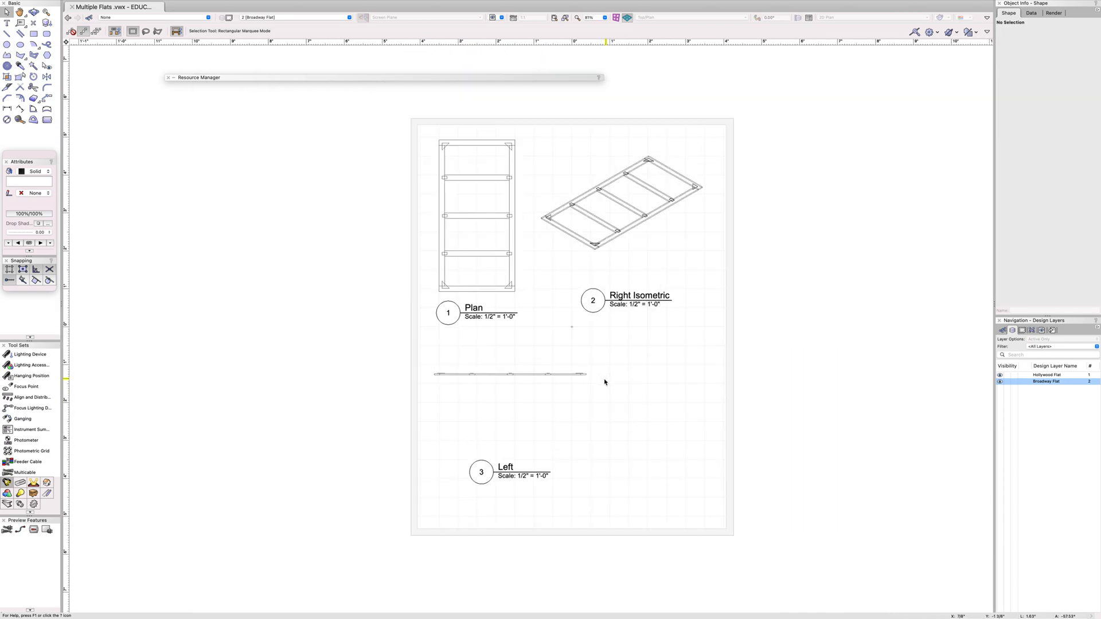
drag(803, 304, 671, 312)
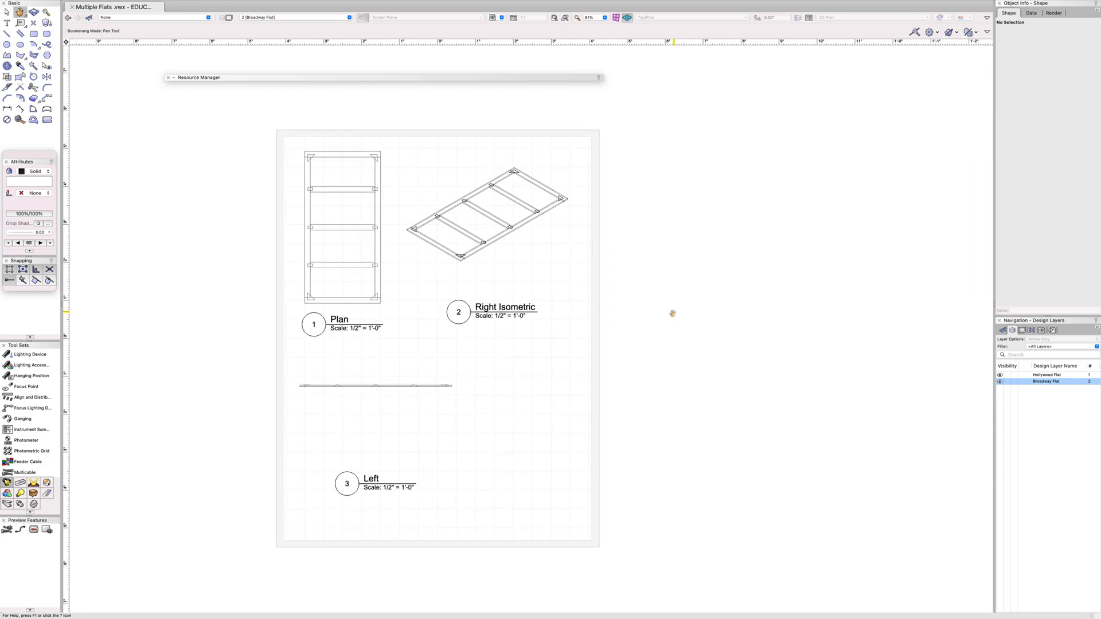
click(407, 385)
alt+drag(407, 384, 418, 373)
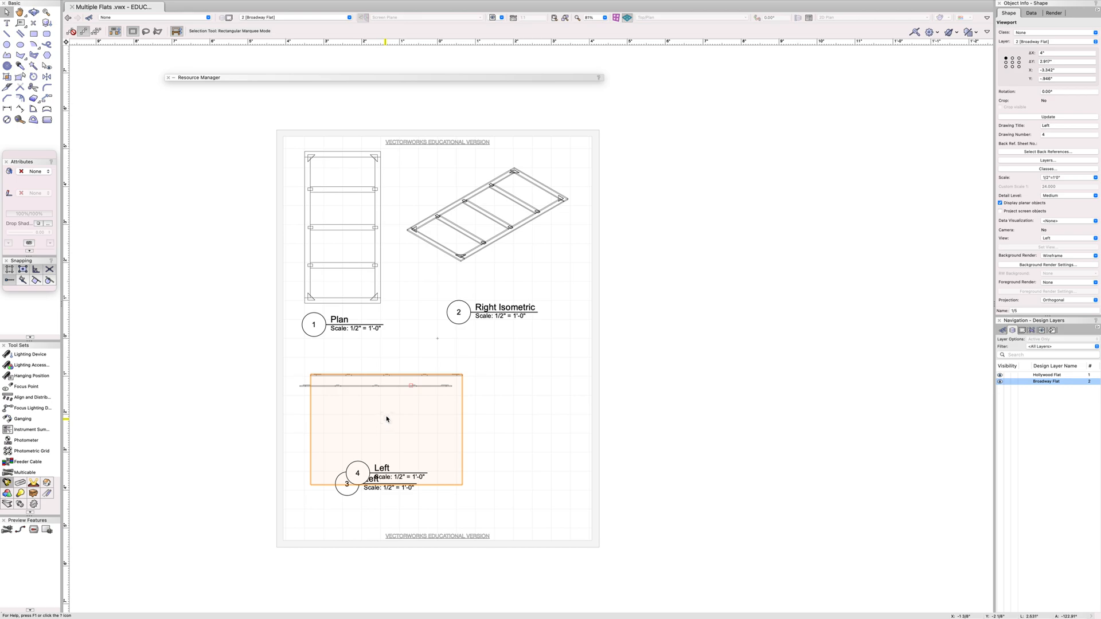
drag(386, 375, 551, 386)
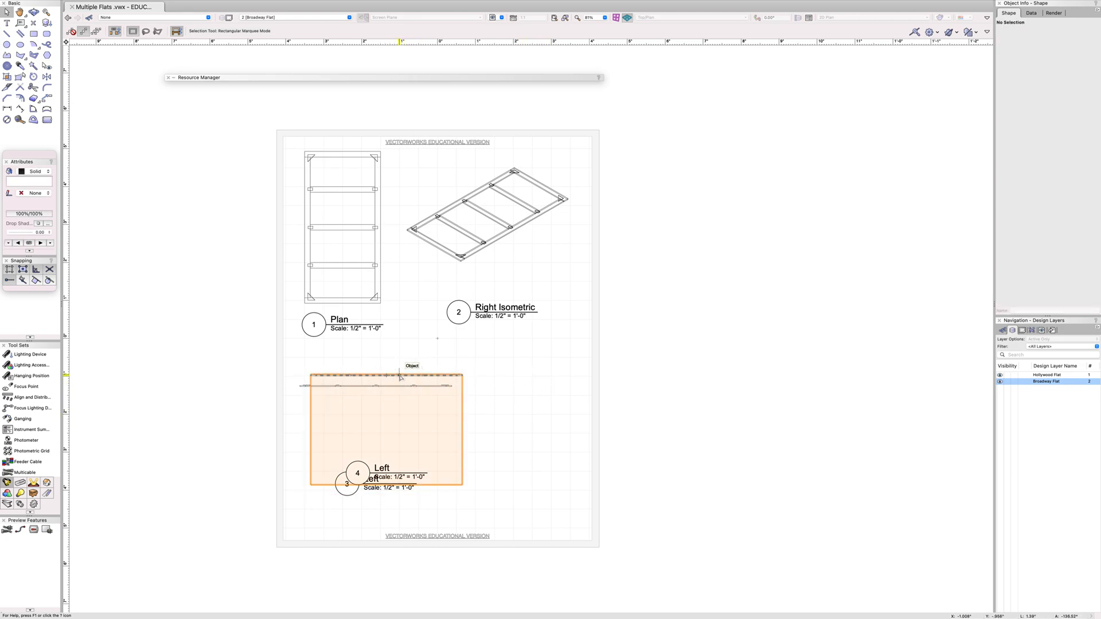
drag(388, 474, 564, 478)
drag(409, 386, 402, 384)
click(524, 396)
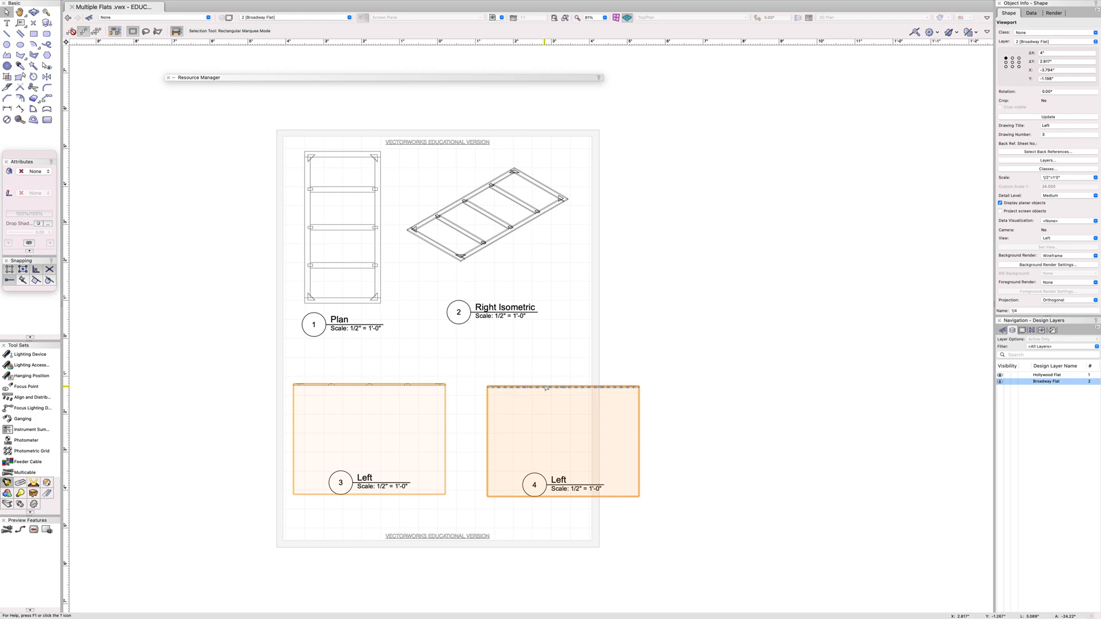
Title viewport 4 "Front" and set its view to Front.
click(1057, 126)
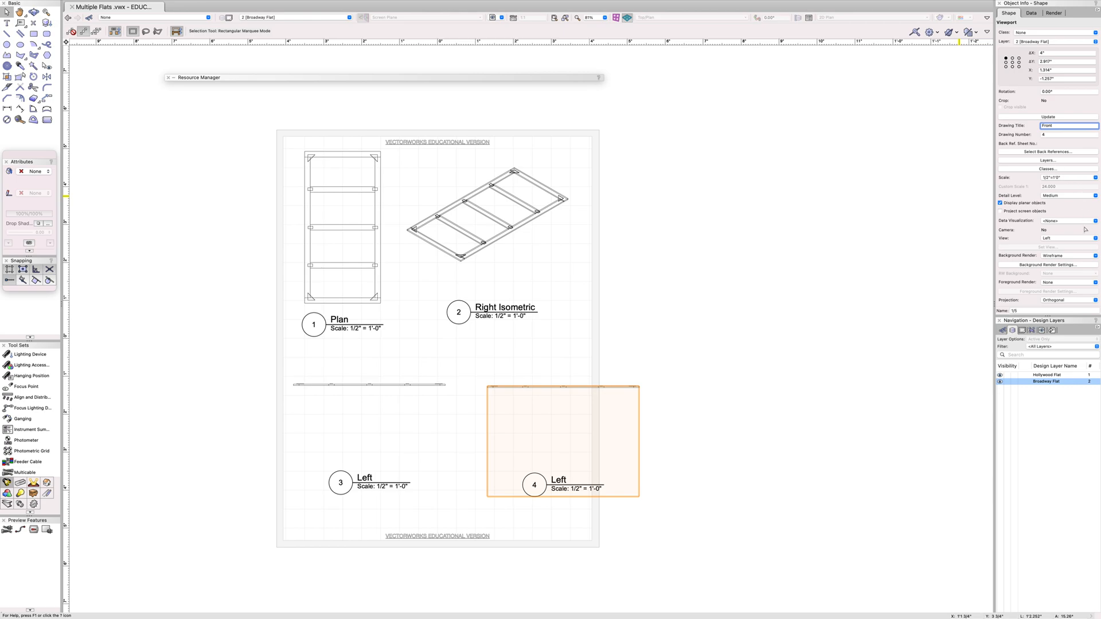
click(1077, 239)
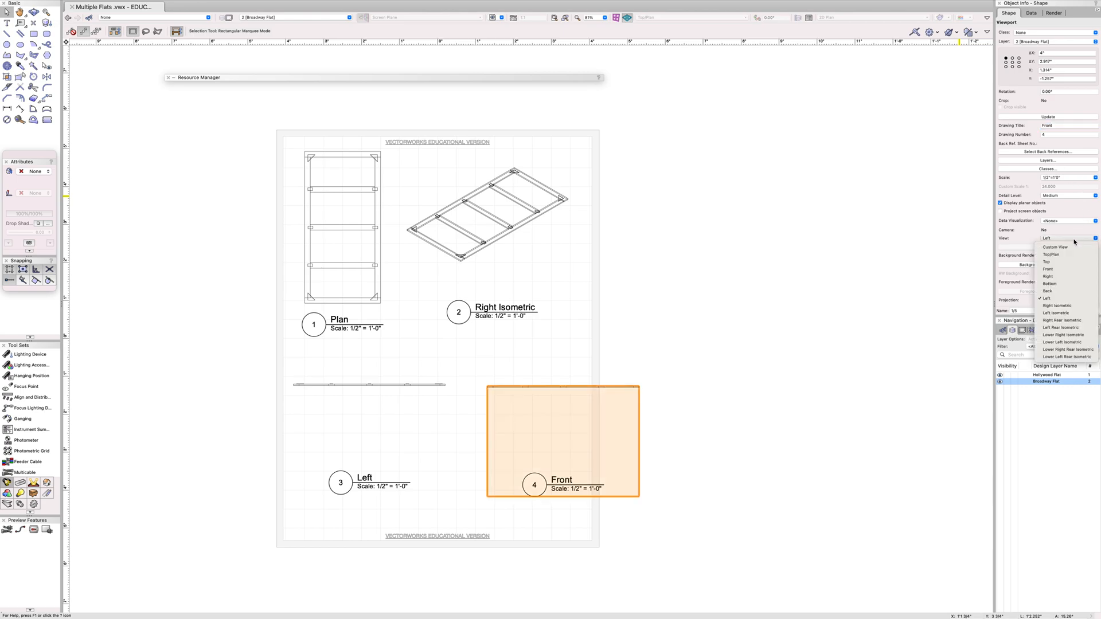
click(1060, 269)
click(783, 363)
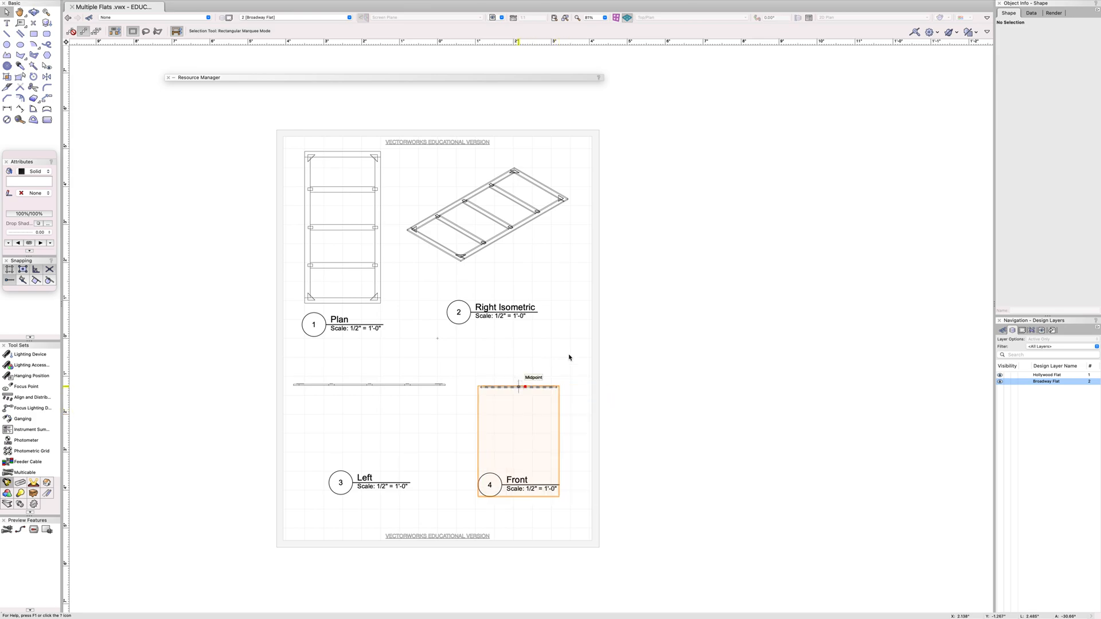
scroll(700, 313, down, 2)
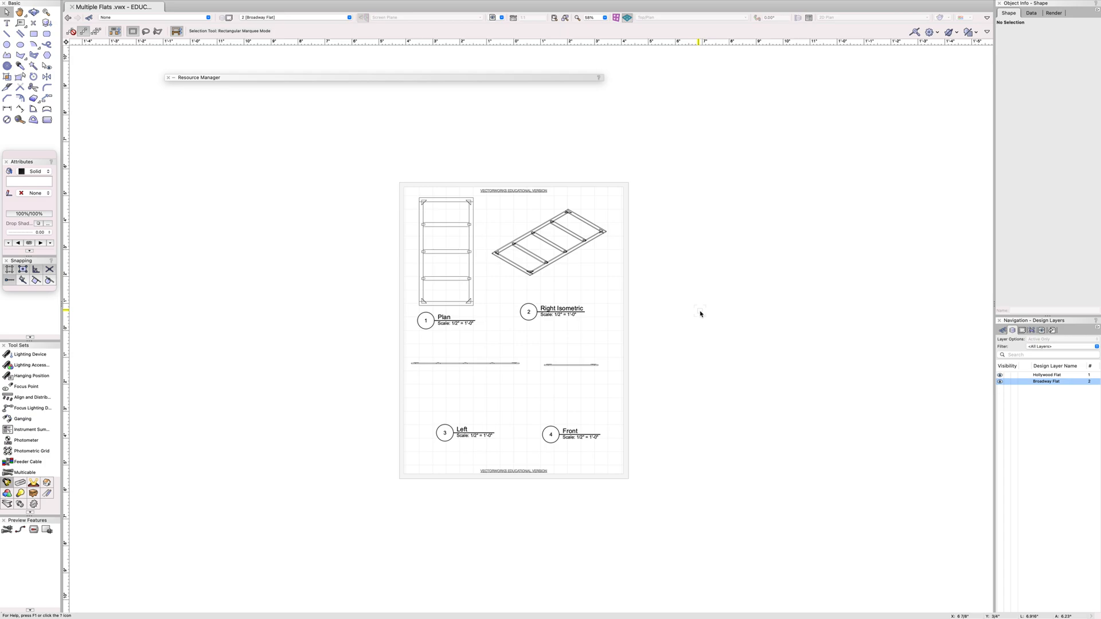
mouse_move(954, 7)
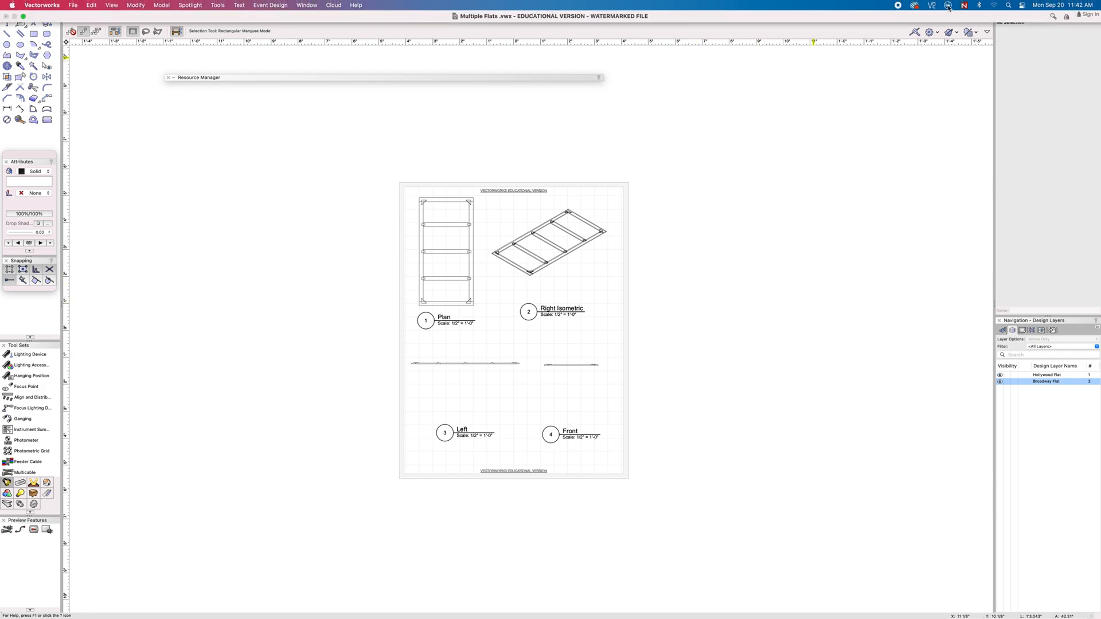